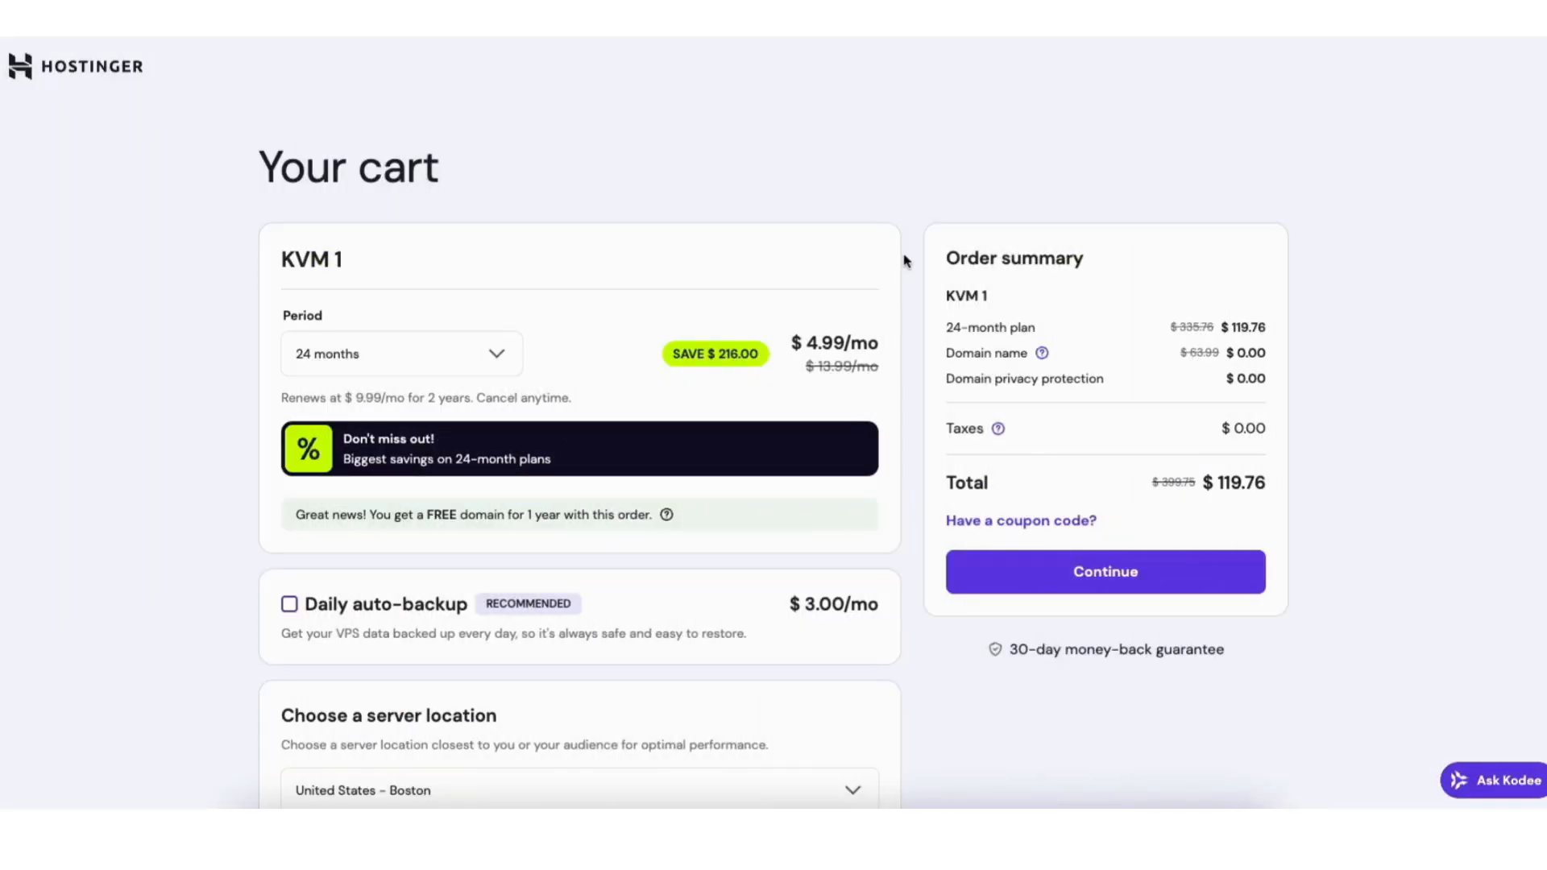
# Apply the WPCUPID coupon for 10% off the KVM 1 order.
pyautogui.click(1015, 527)
pyautogui.write('WPCUPID')
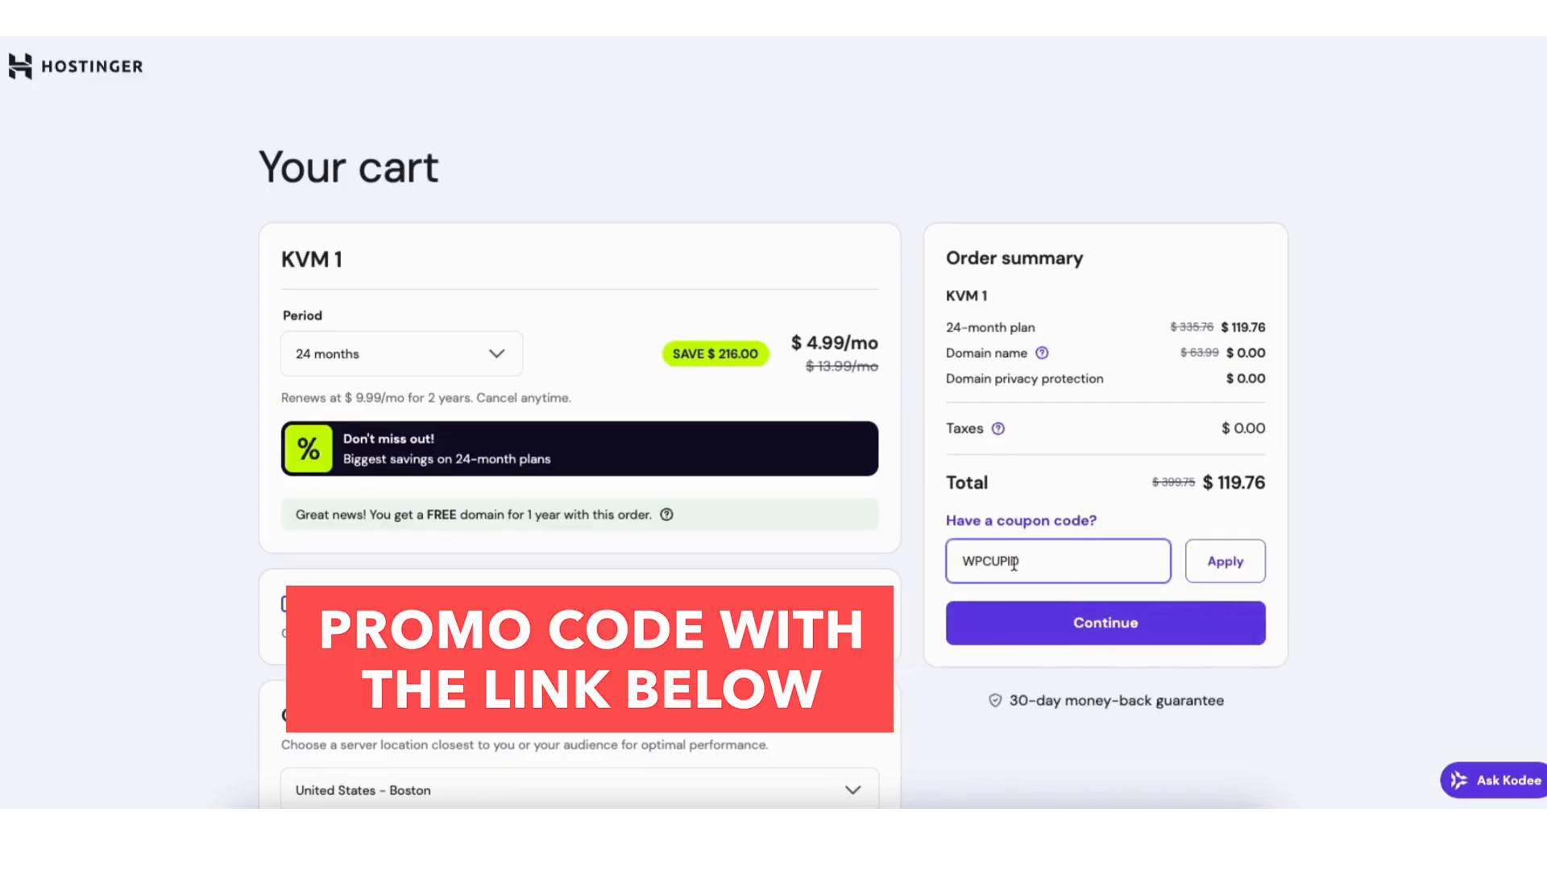
pyautogui.click(1210, 570)
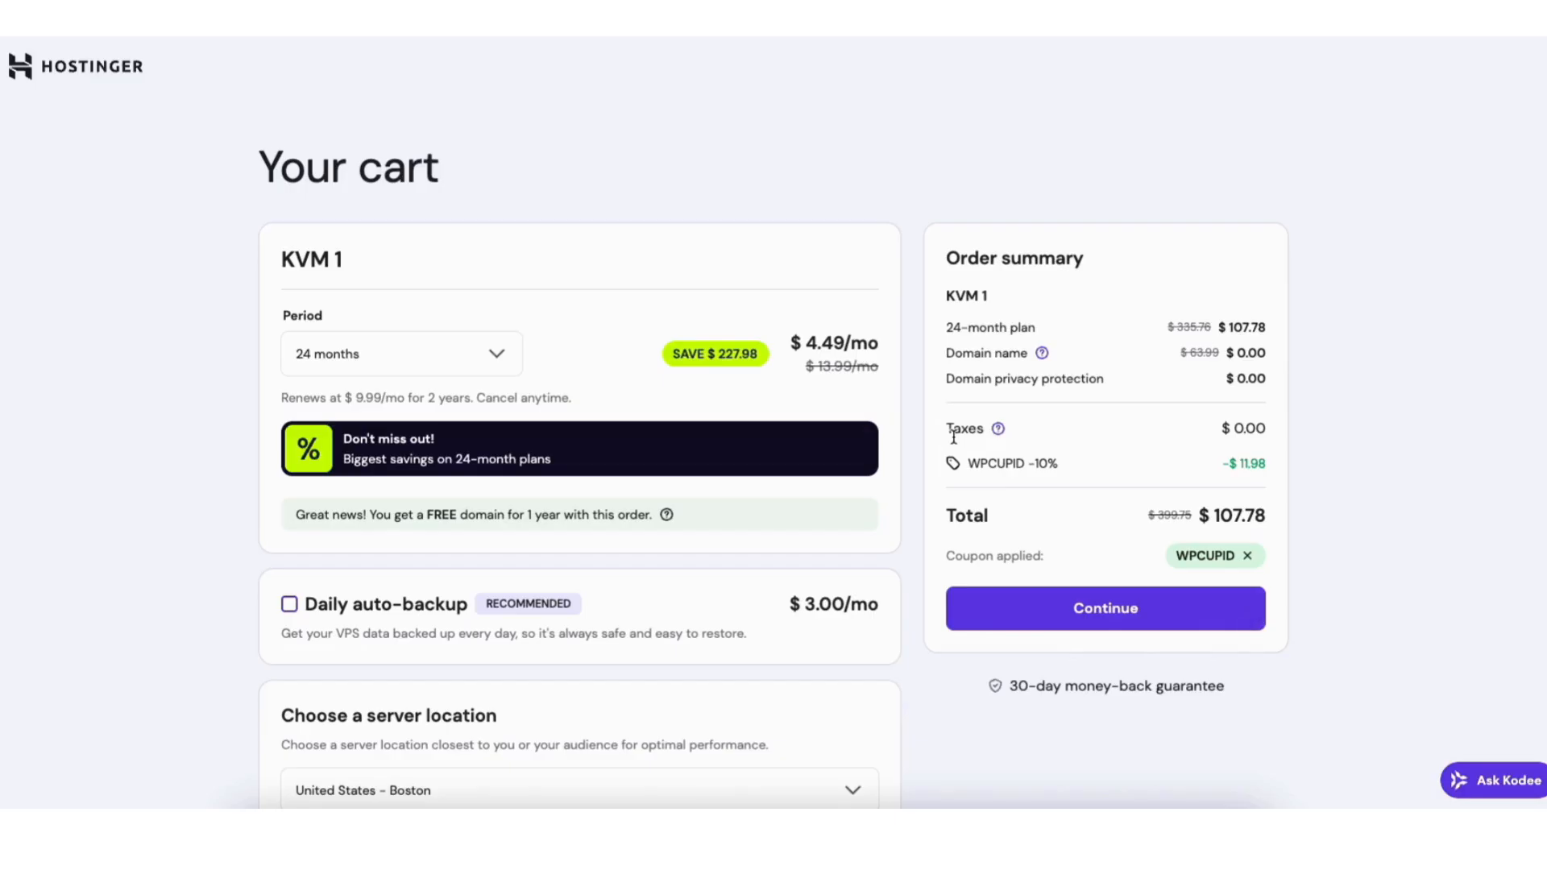
# Set the billing period to 12 months and leave daily auto-backup off.
pyautogui.click(464, 365)
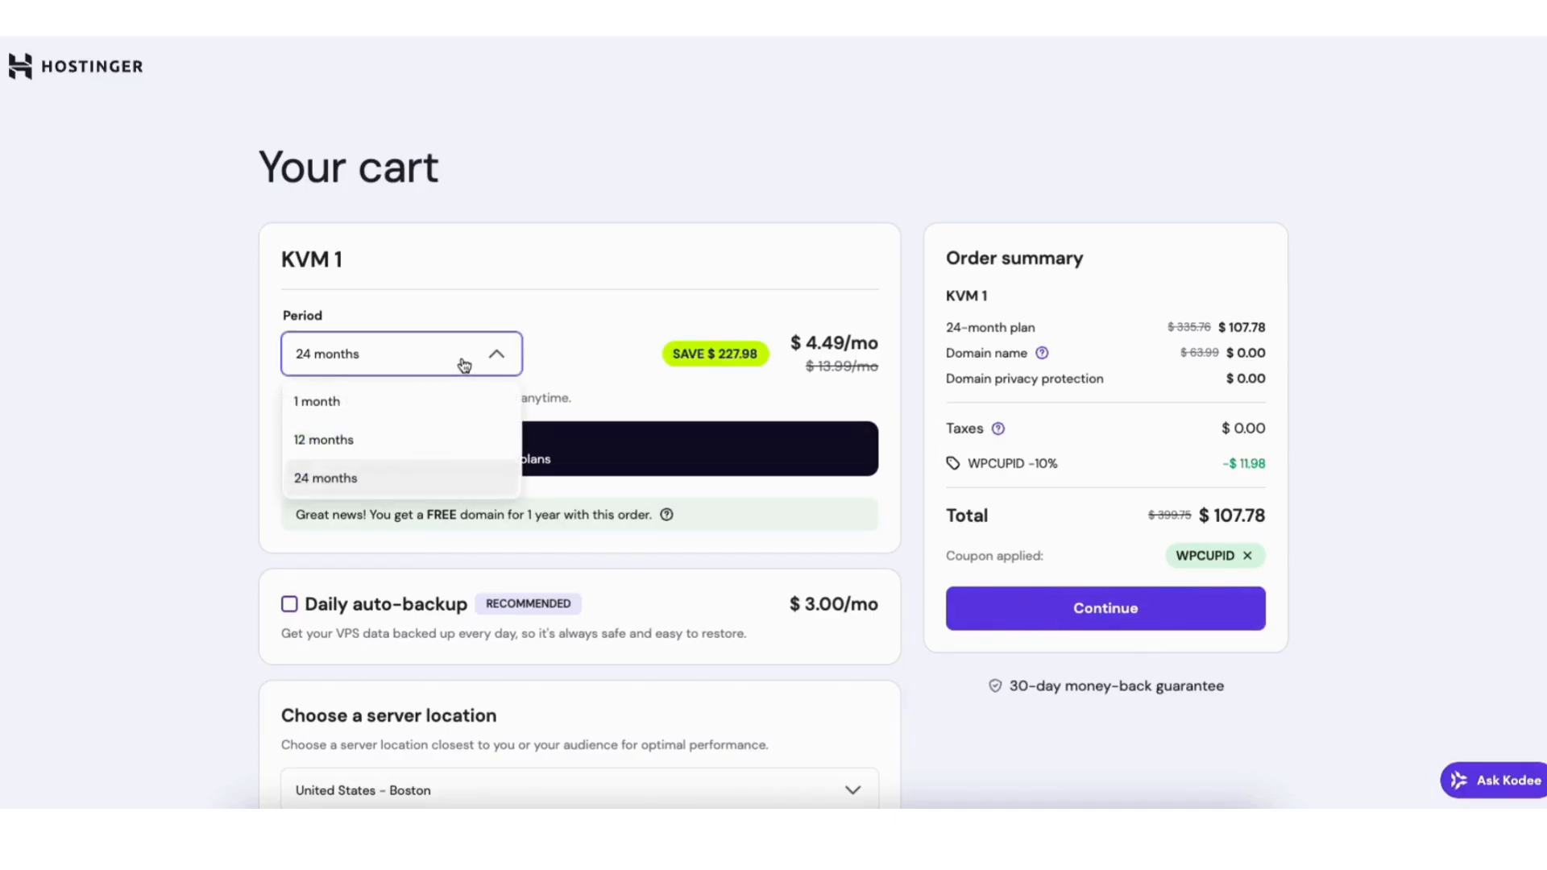
pyautogui.click(377, 449)
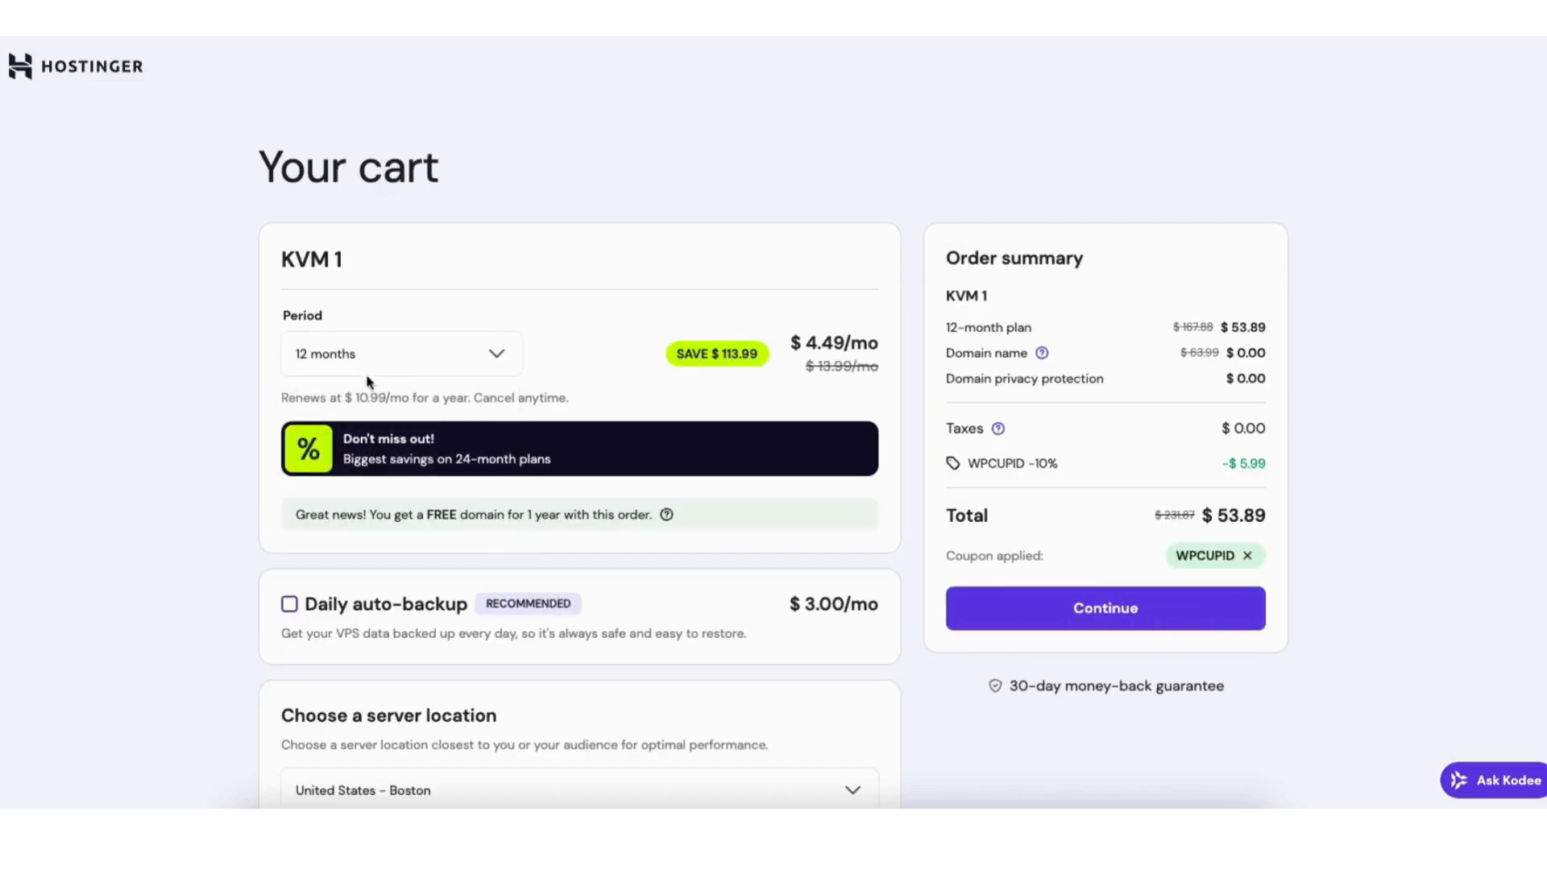
pyautogui.click(360, 366)
pyautogui.click(342, 400)
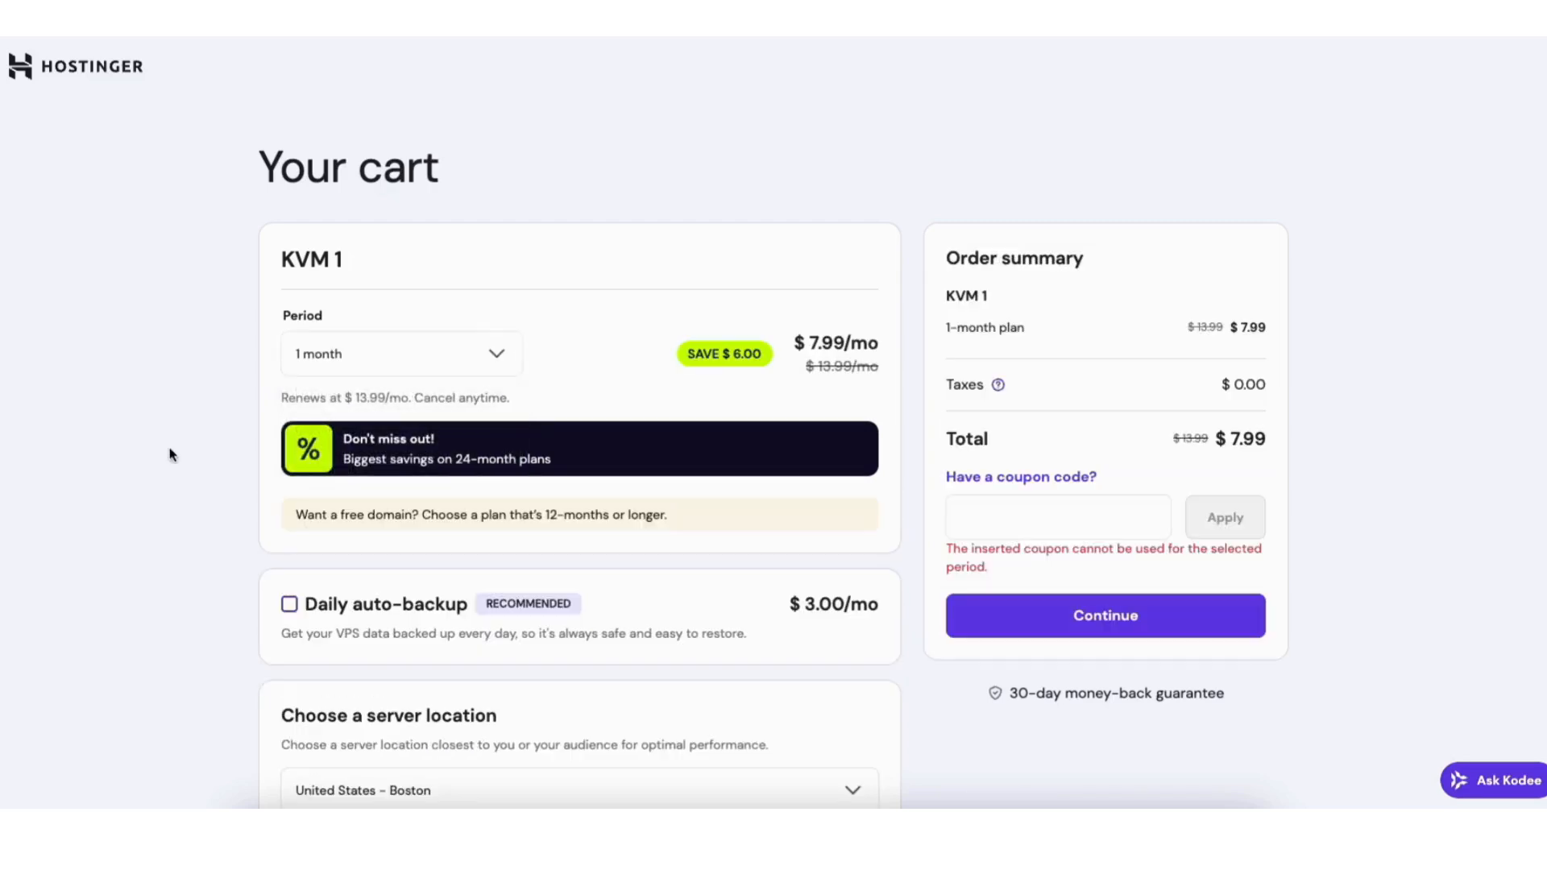
pyautogui.click(308, 366)
pyautogui.click(322, 439)
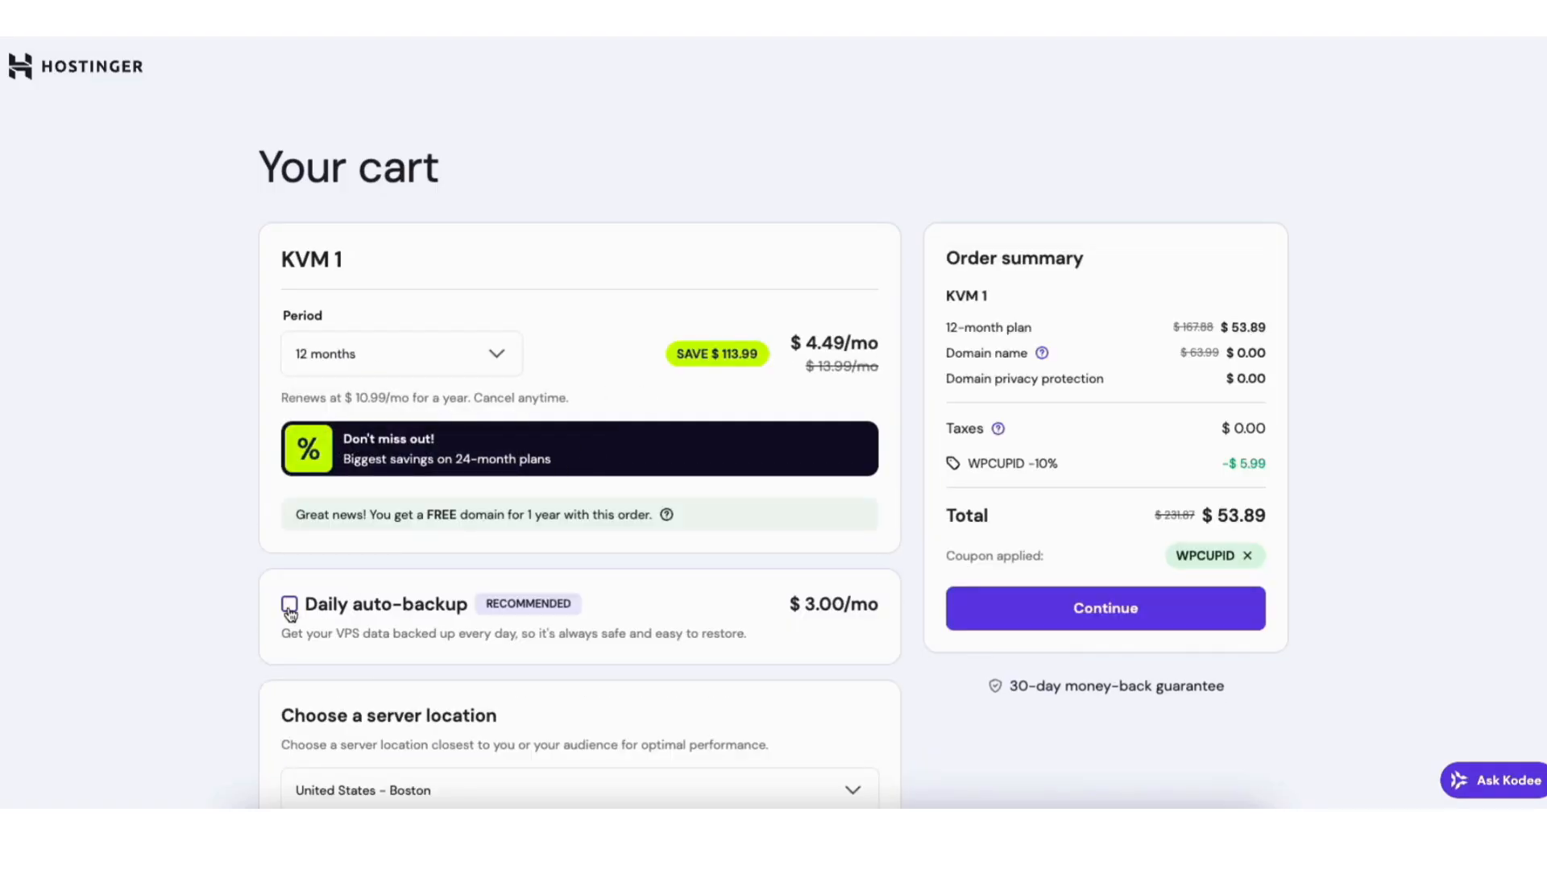
pyautogui.click(289, 605)
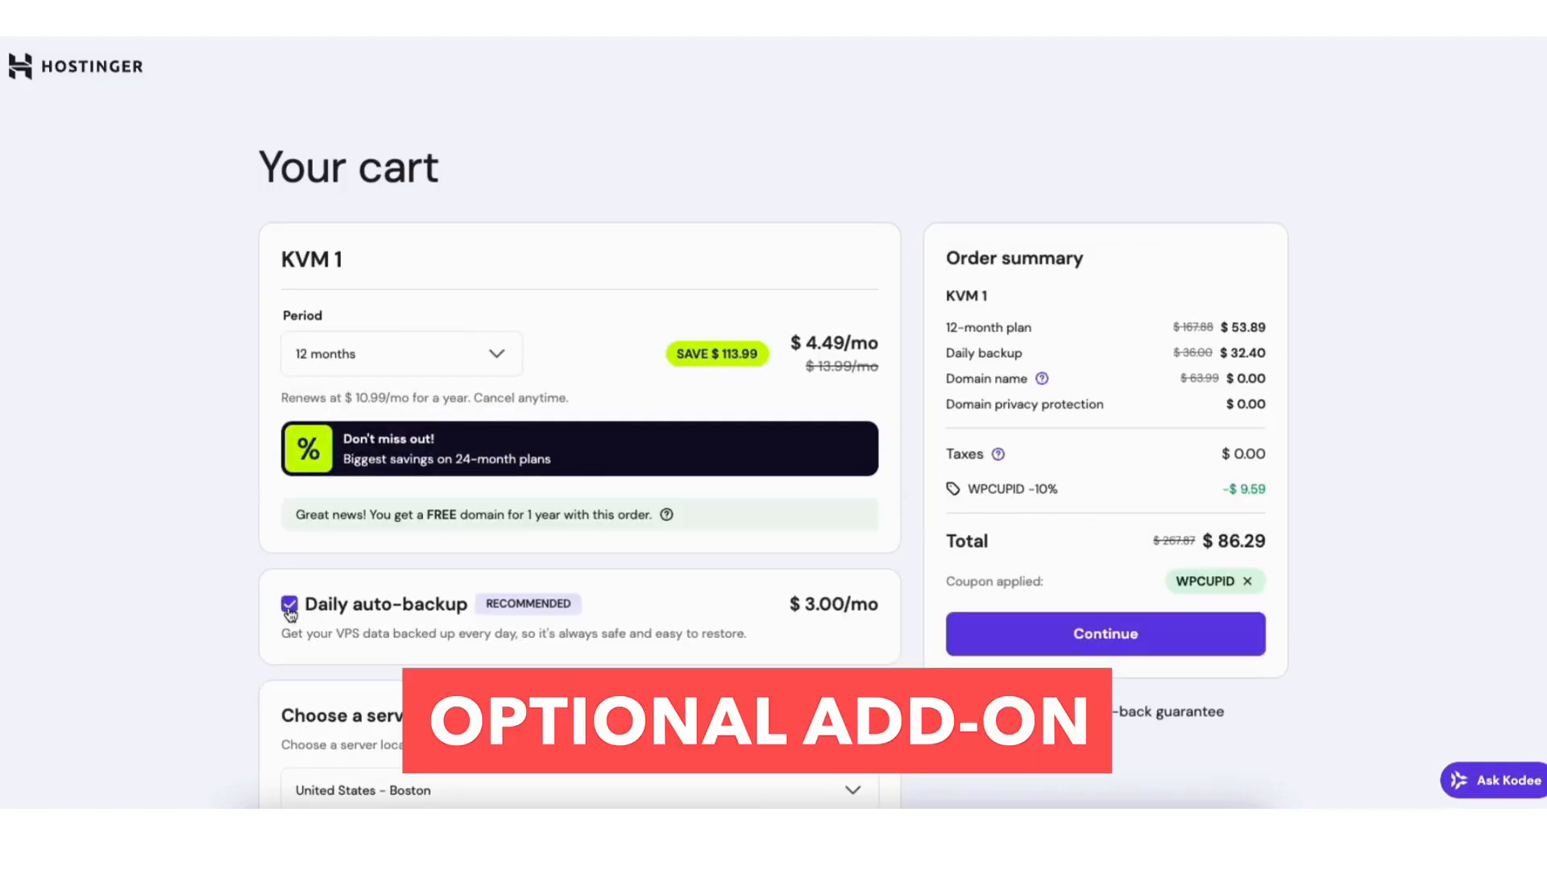
pyautogui.click(289, 605)
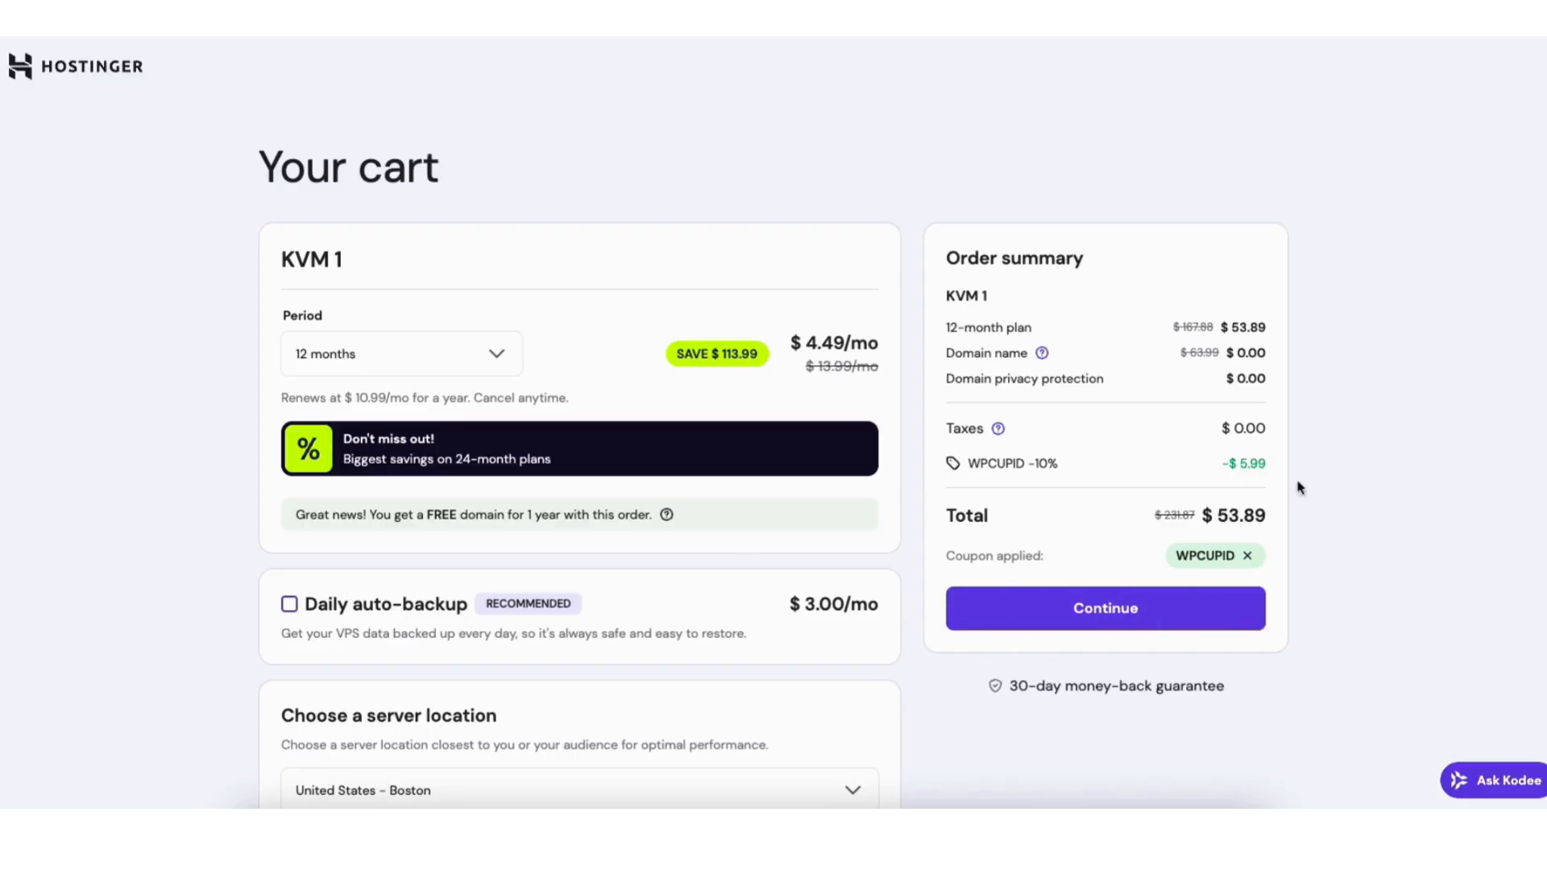
pyautogui.scroll(-5, 536, 439)
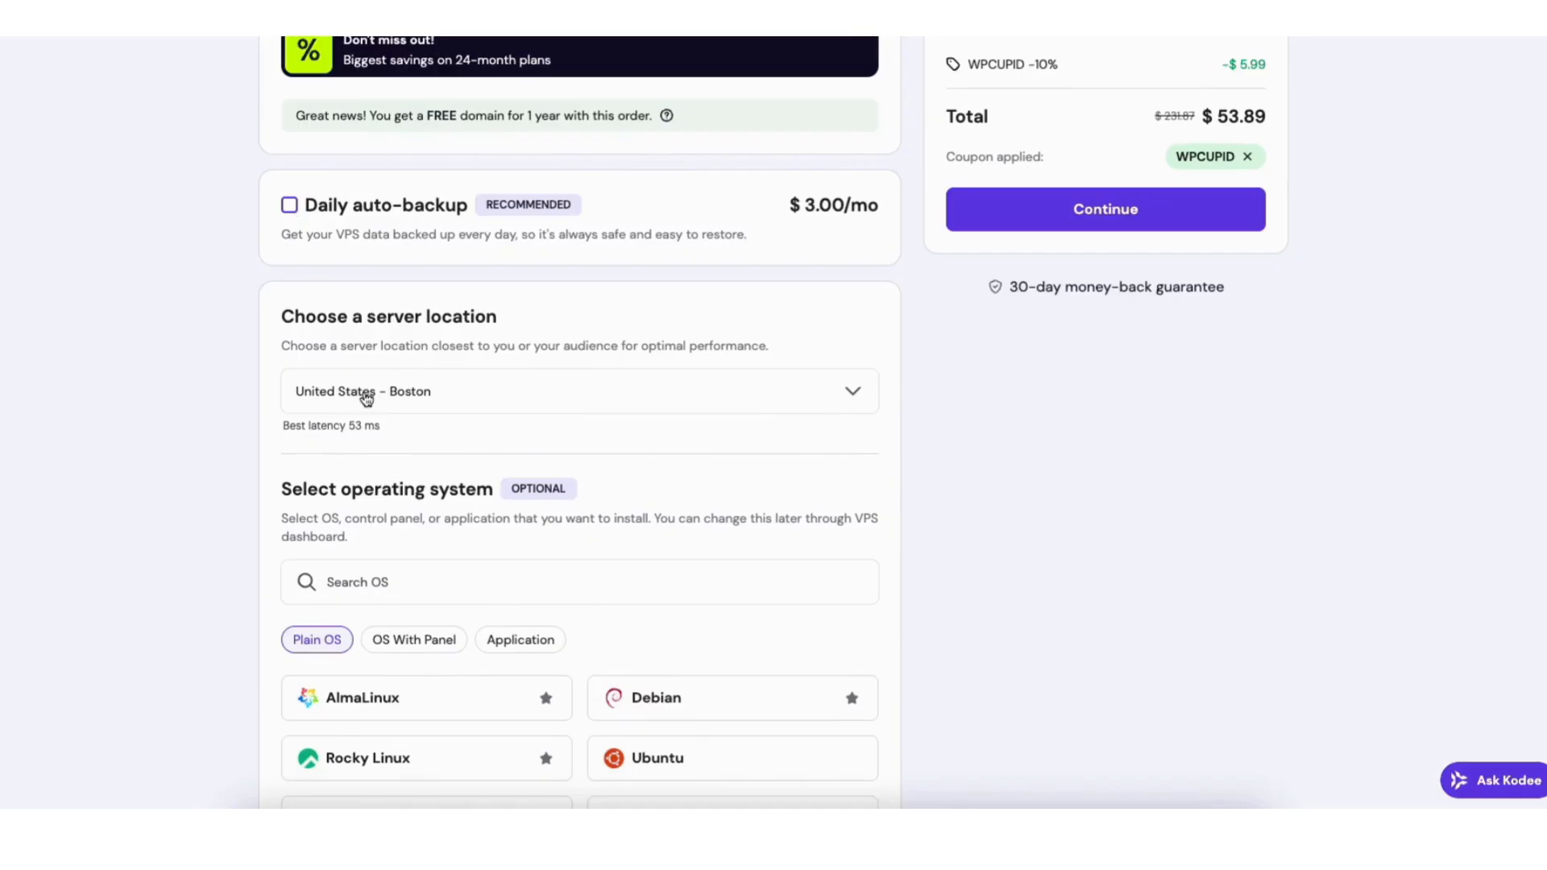
pyautogui.click(428, 399)
pyautogui.moveTo(875, 483); pyautogui.dragTo(522, 390)
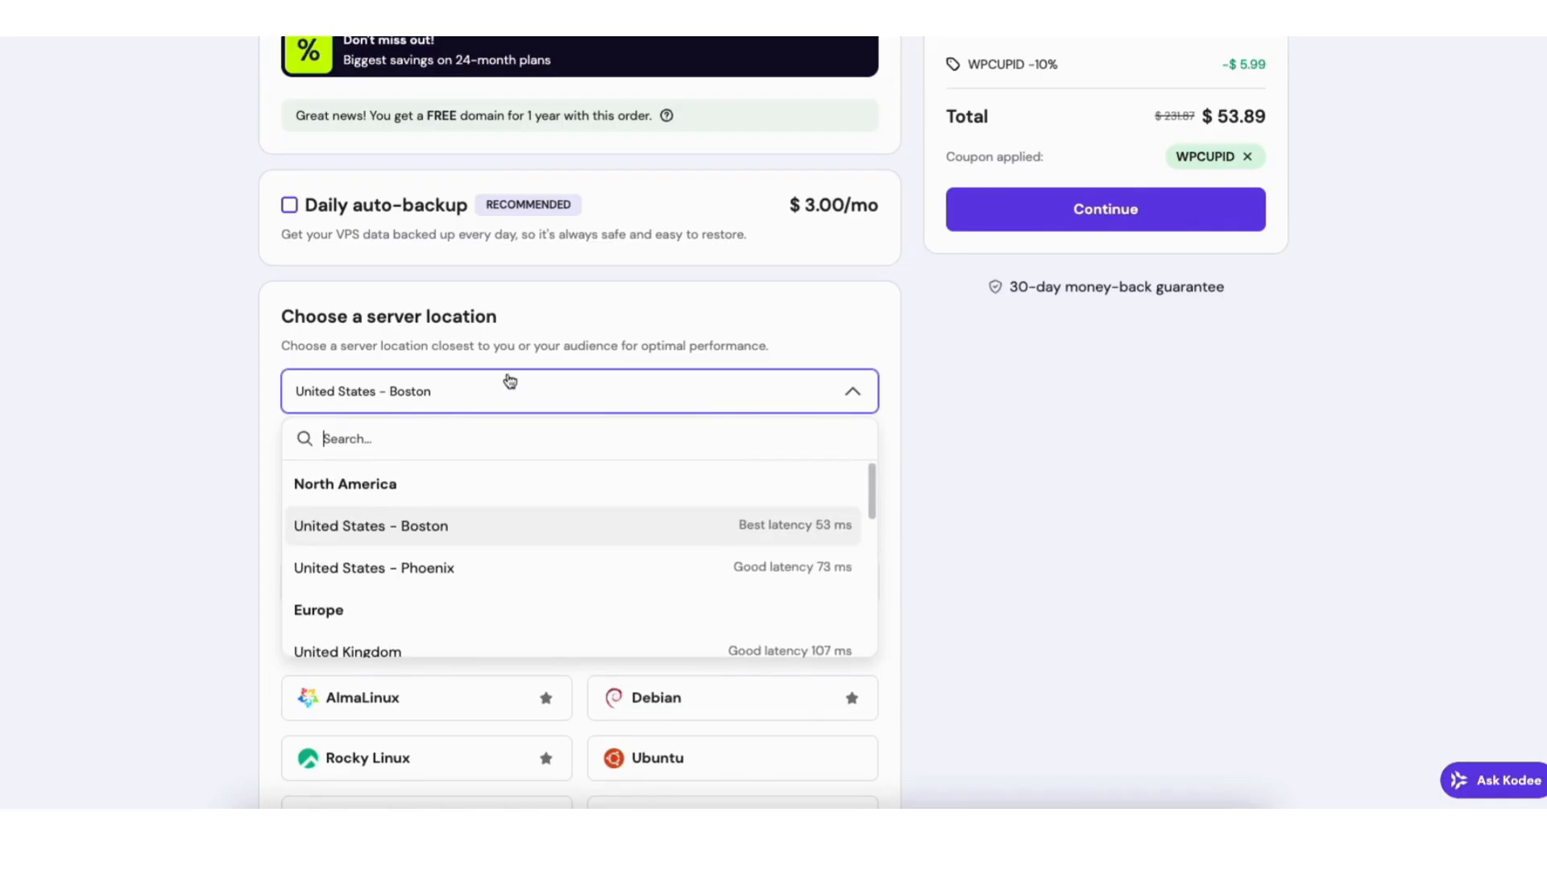
pyautogui.moveTo(873, 473); pyautogui.dragTo(834, 427)
pyautogui.click(346, 527)
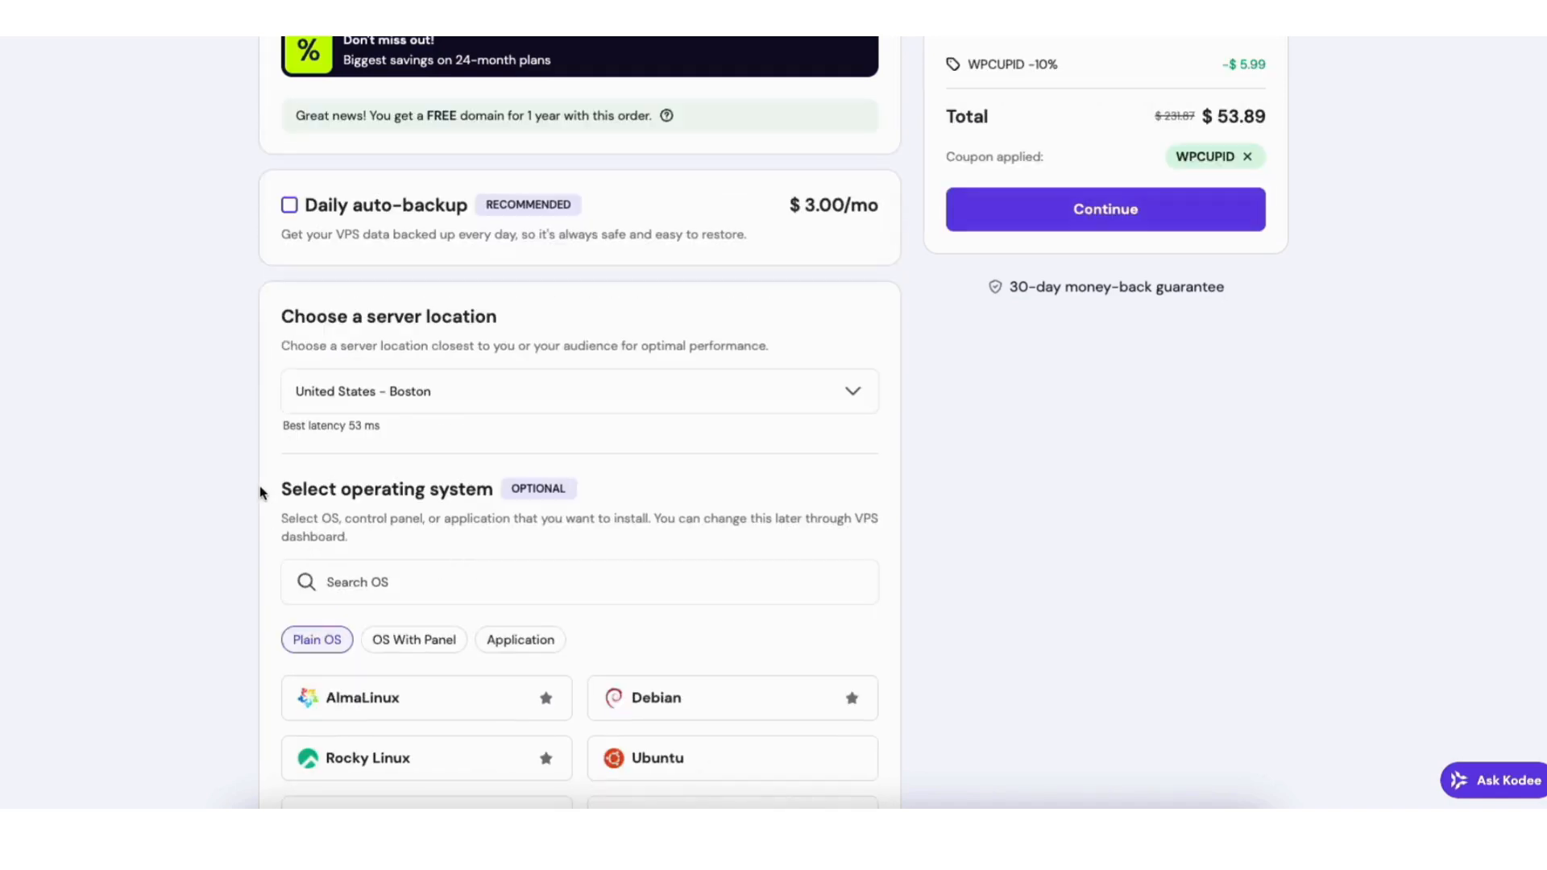
pyautogui.scroll(-3, 1540, 345)
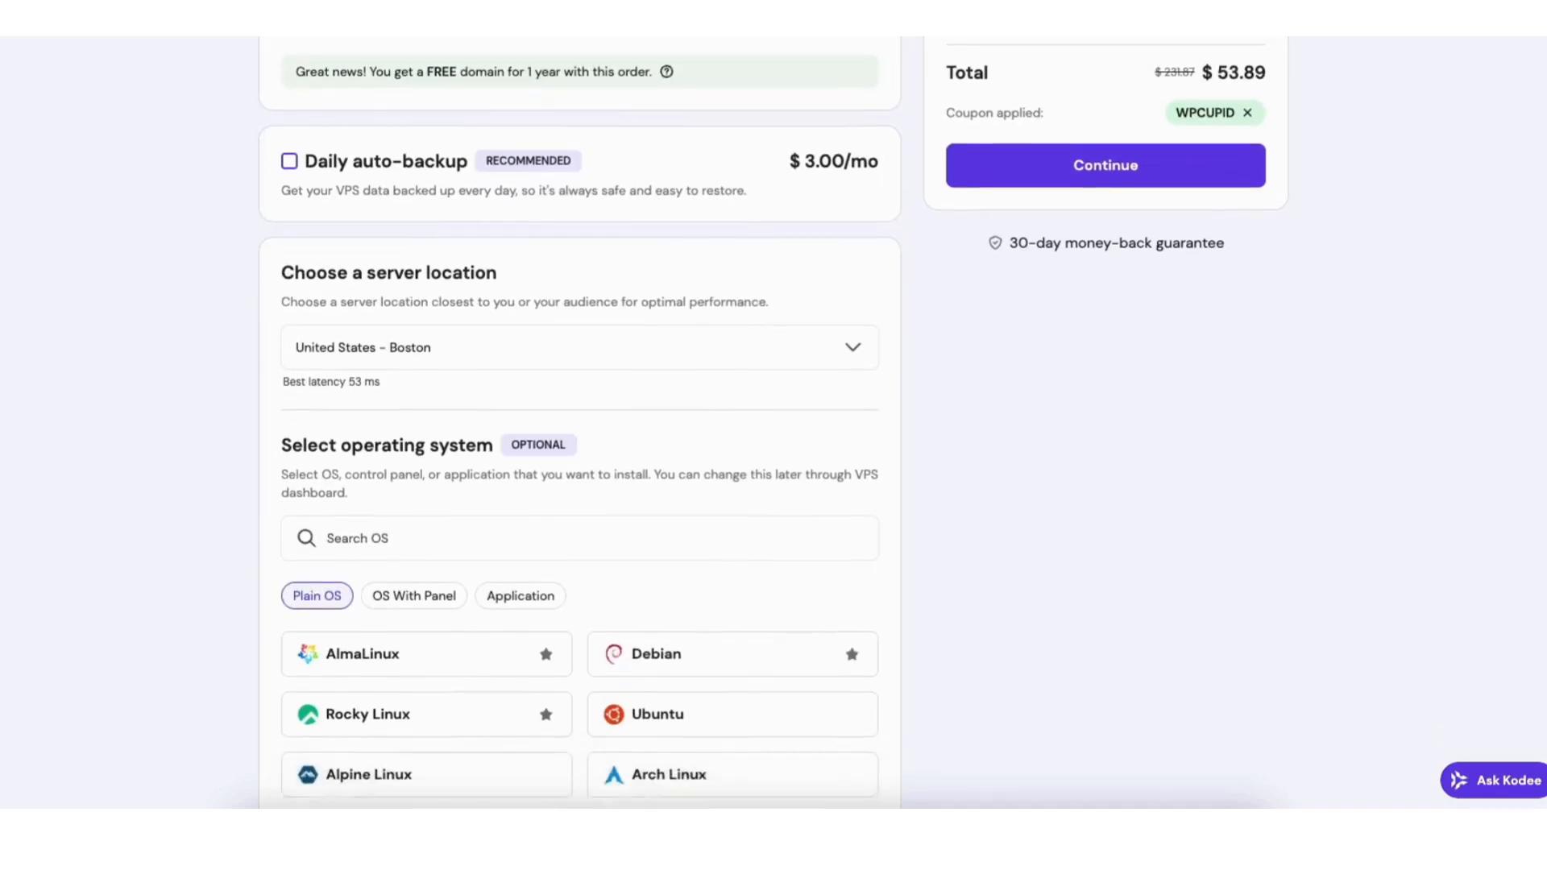
# Browse the Plain OS, OS With Panel and Application image lists.
pyautogui.scroll(-1, 774, 422)
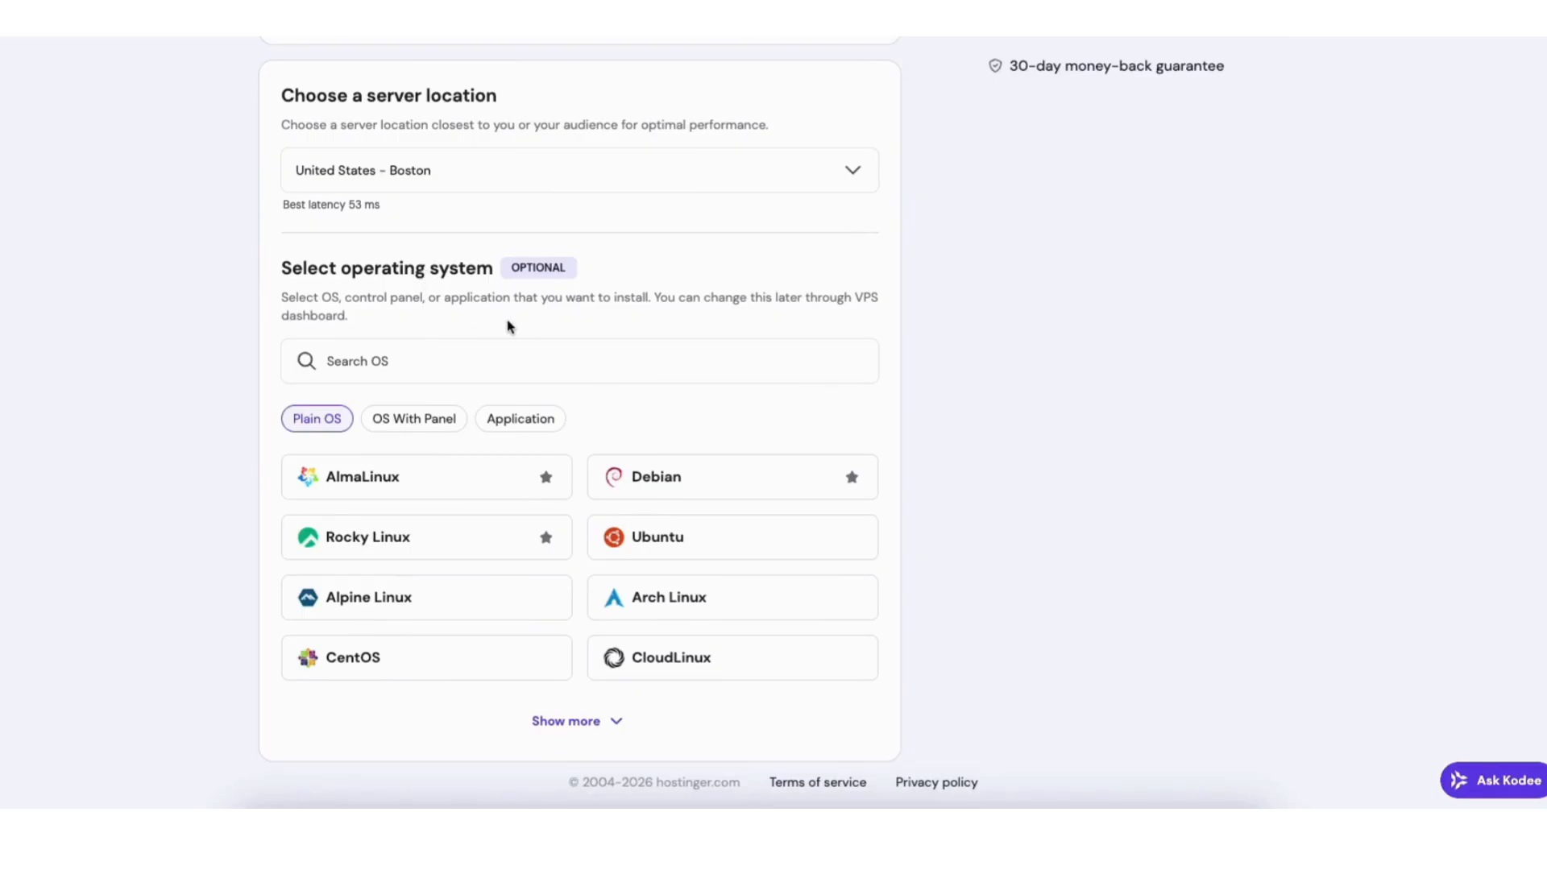
pyautogui.click(628, 490)
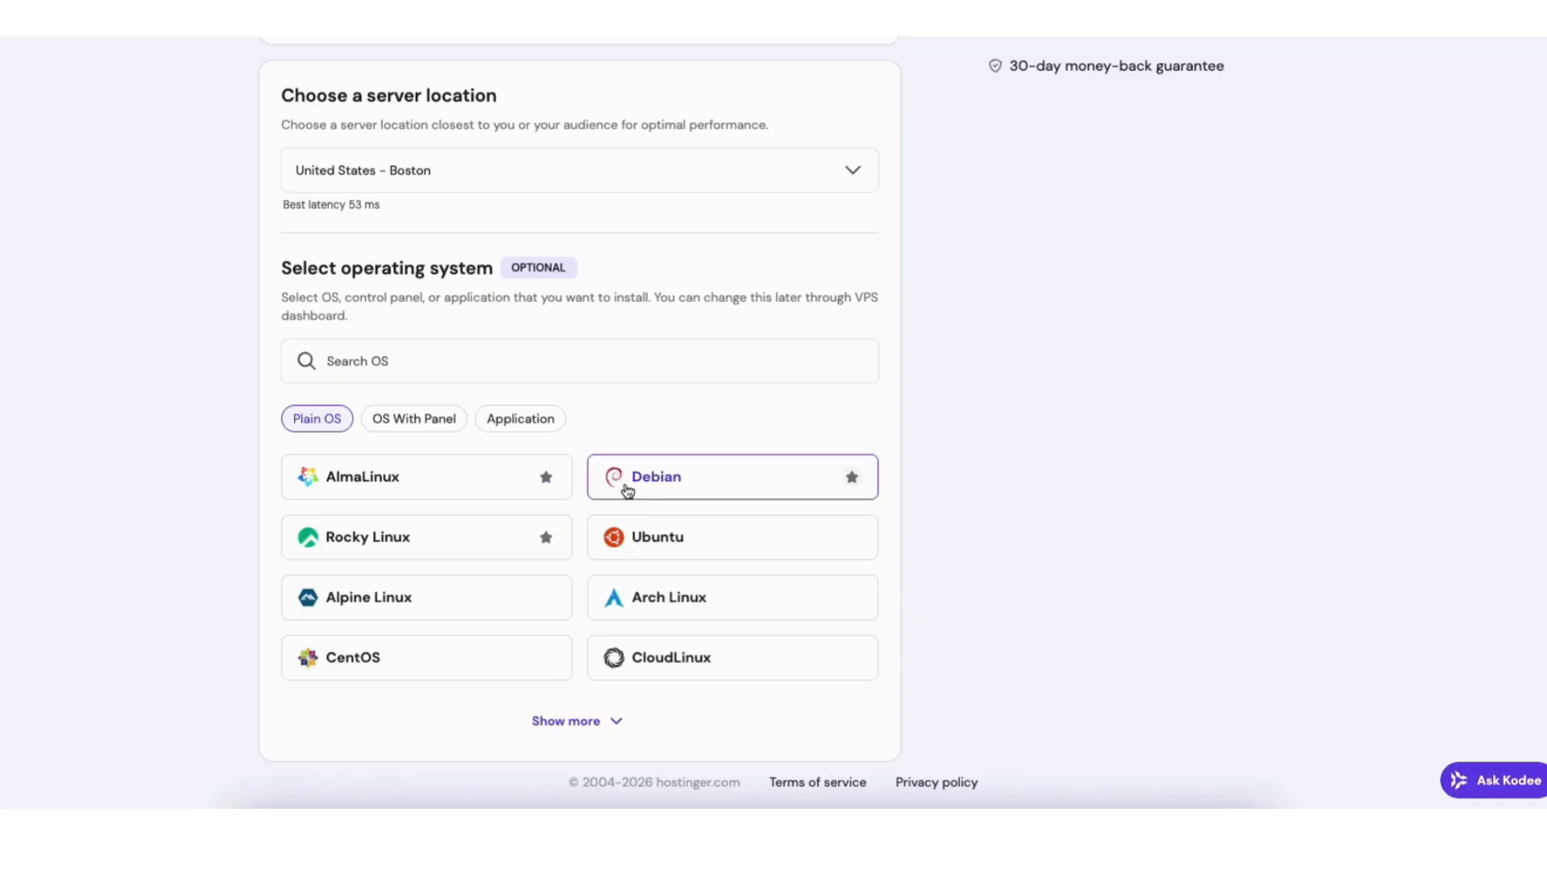
pyautogui.click(610, 717)
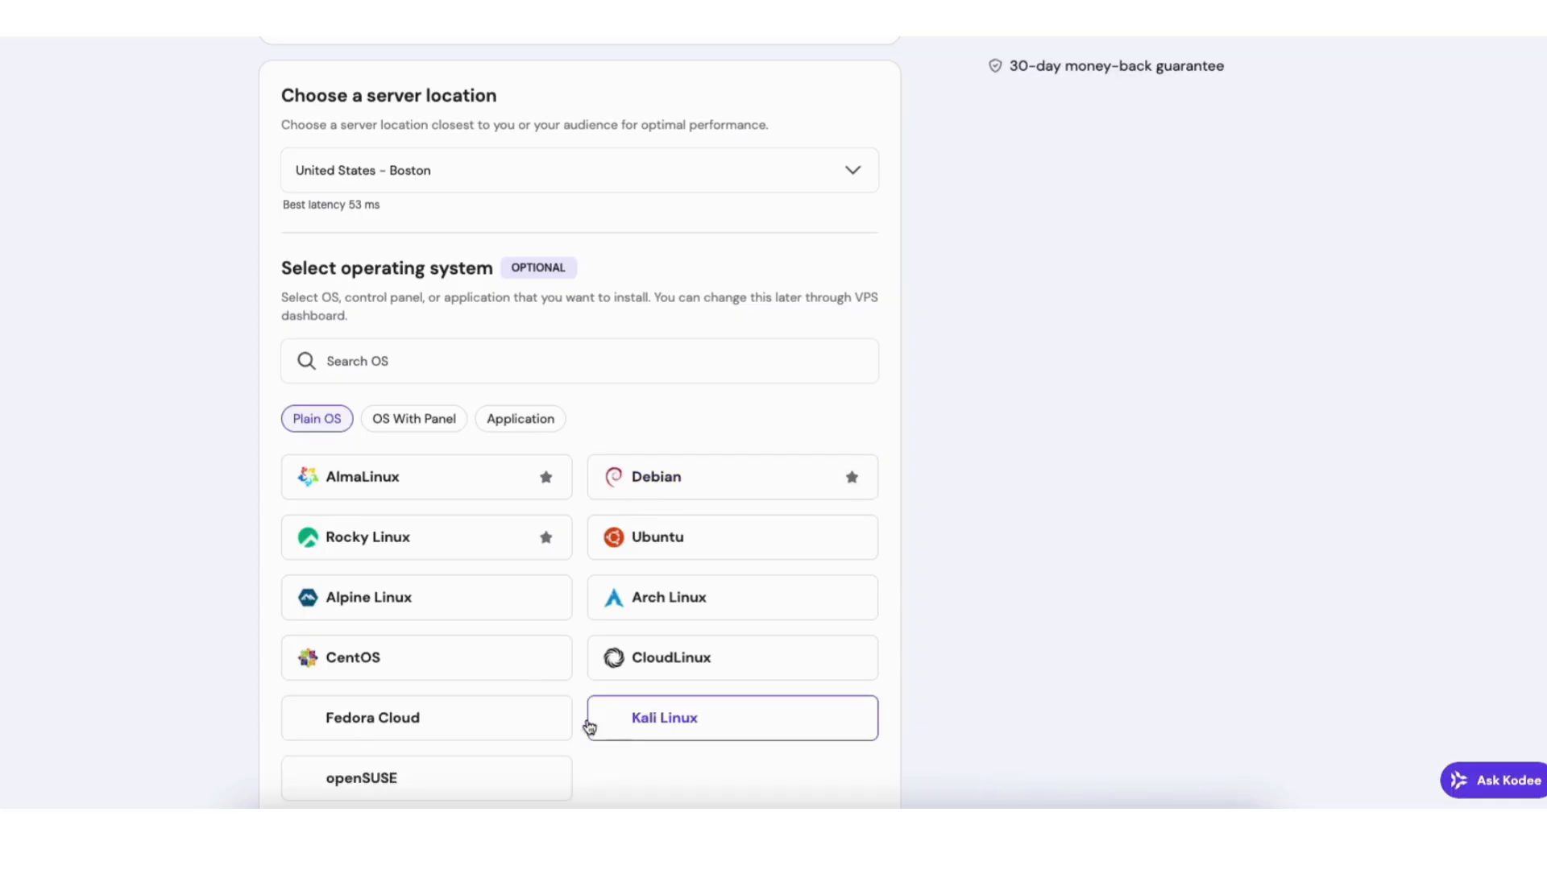
pyautogui.click(431, 426)
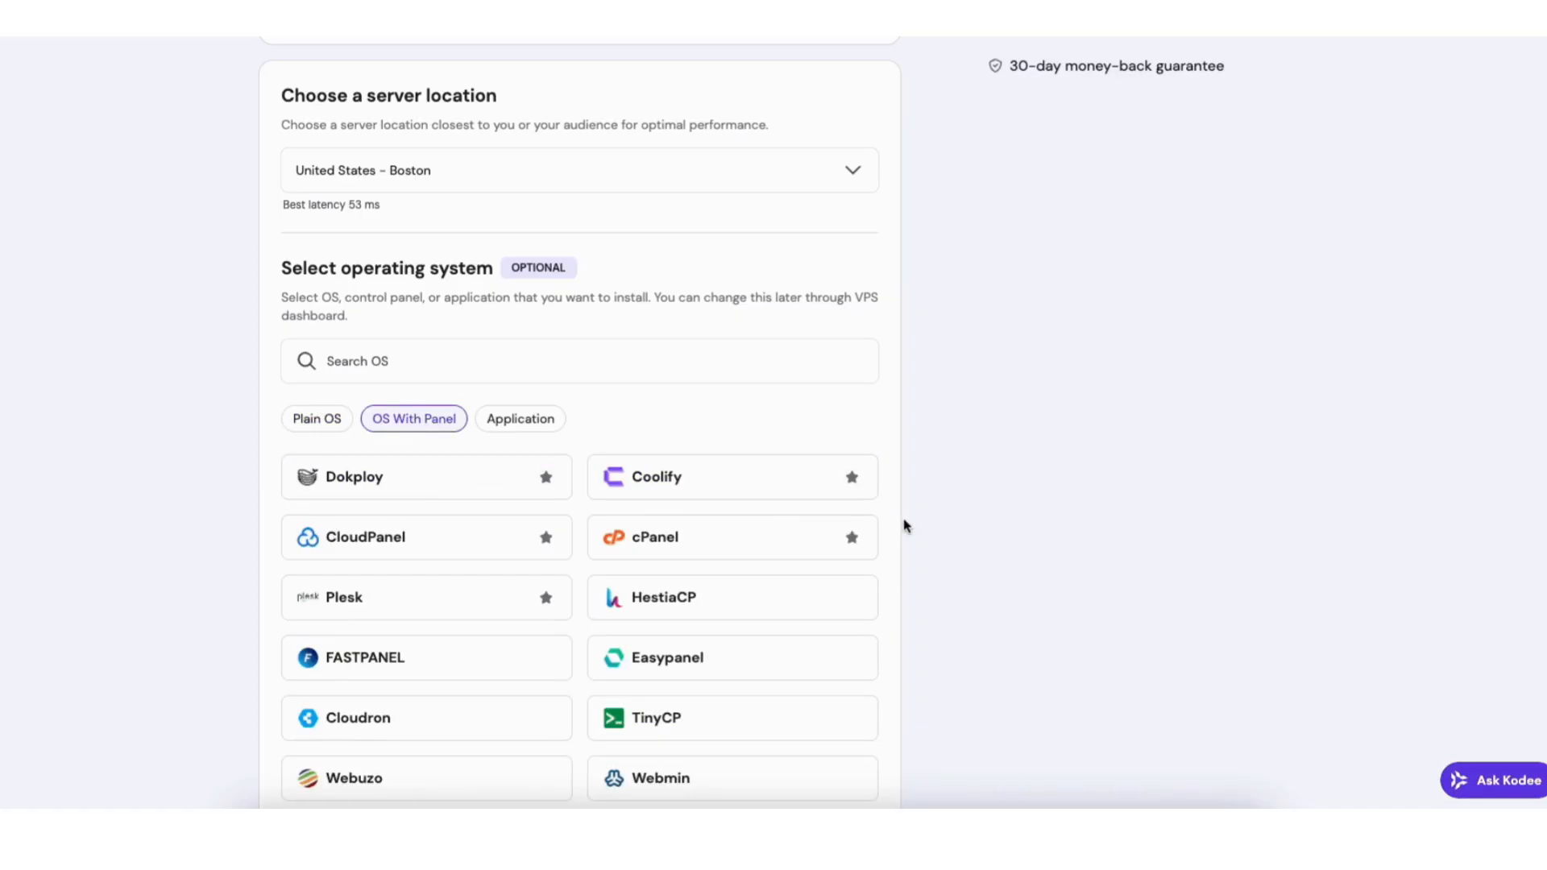
pyautogui.click(529, 419)
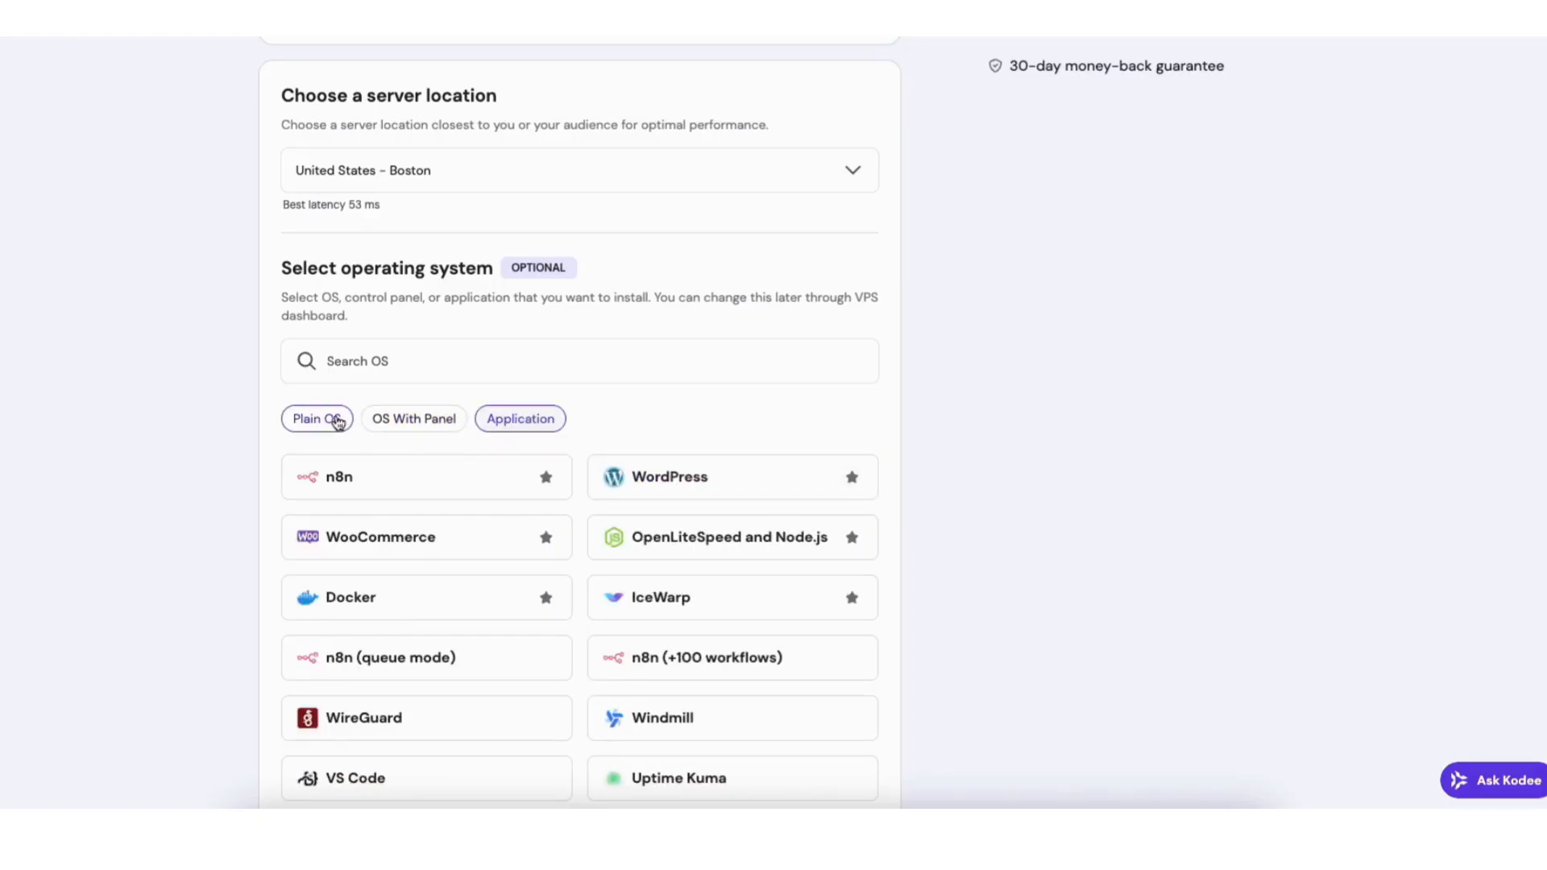
pyautogui.click(332, 423)
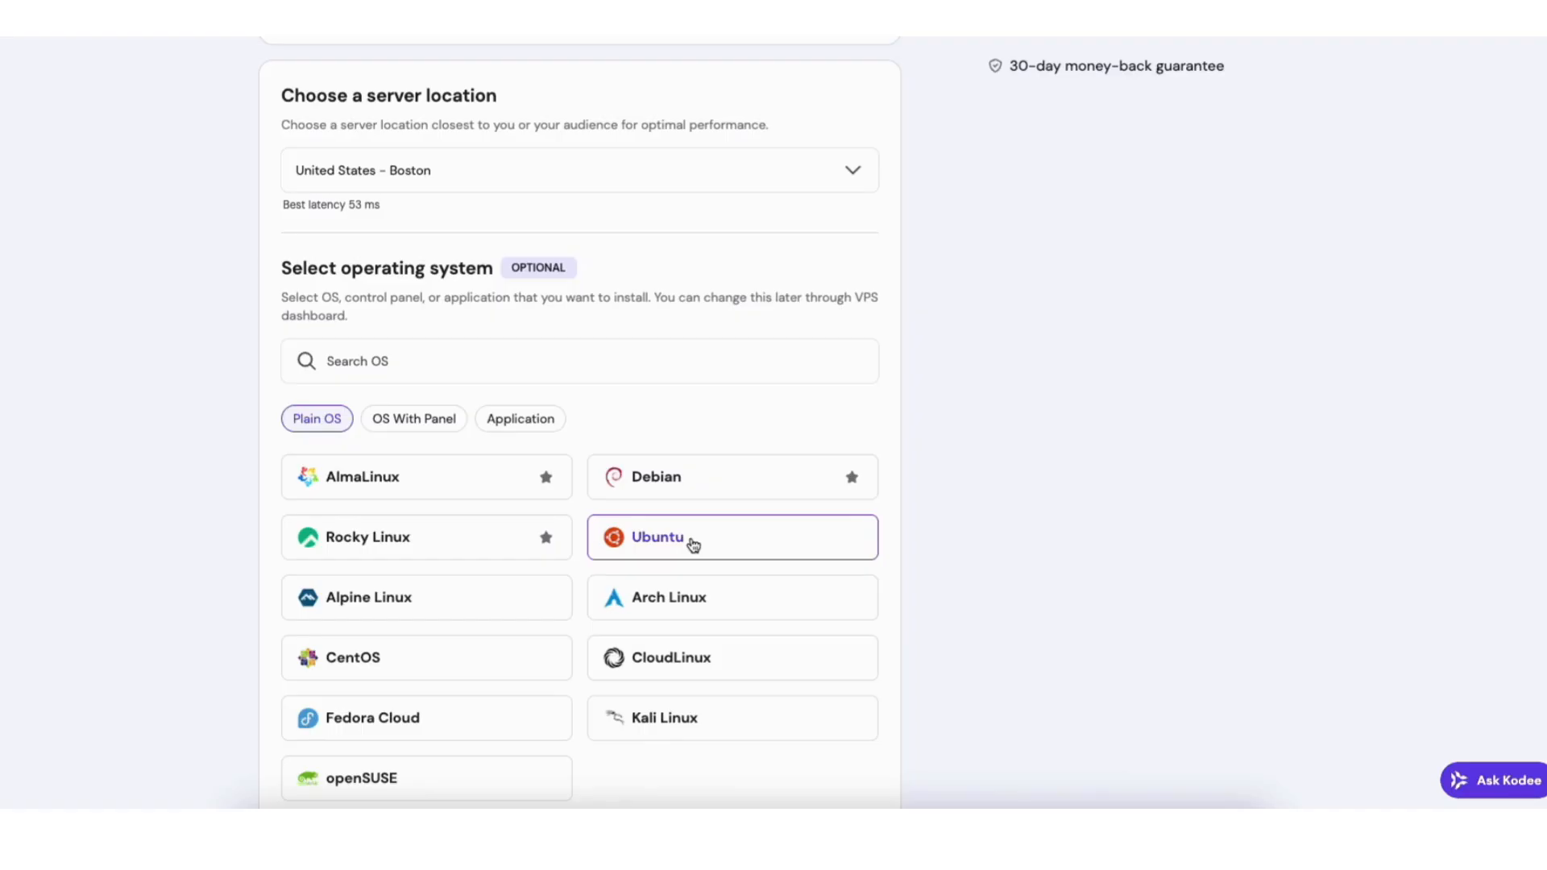
# Choose and confirm CyberPanel on AlmaLinux 9 under OS With Panel, then proceed to checkout.
pyautogui.click(404, 423)
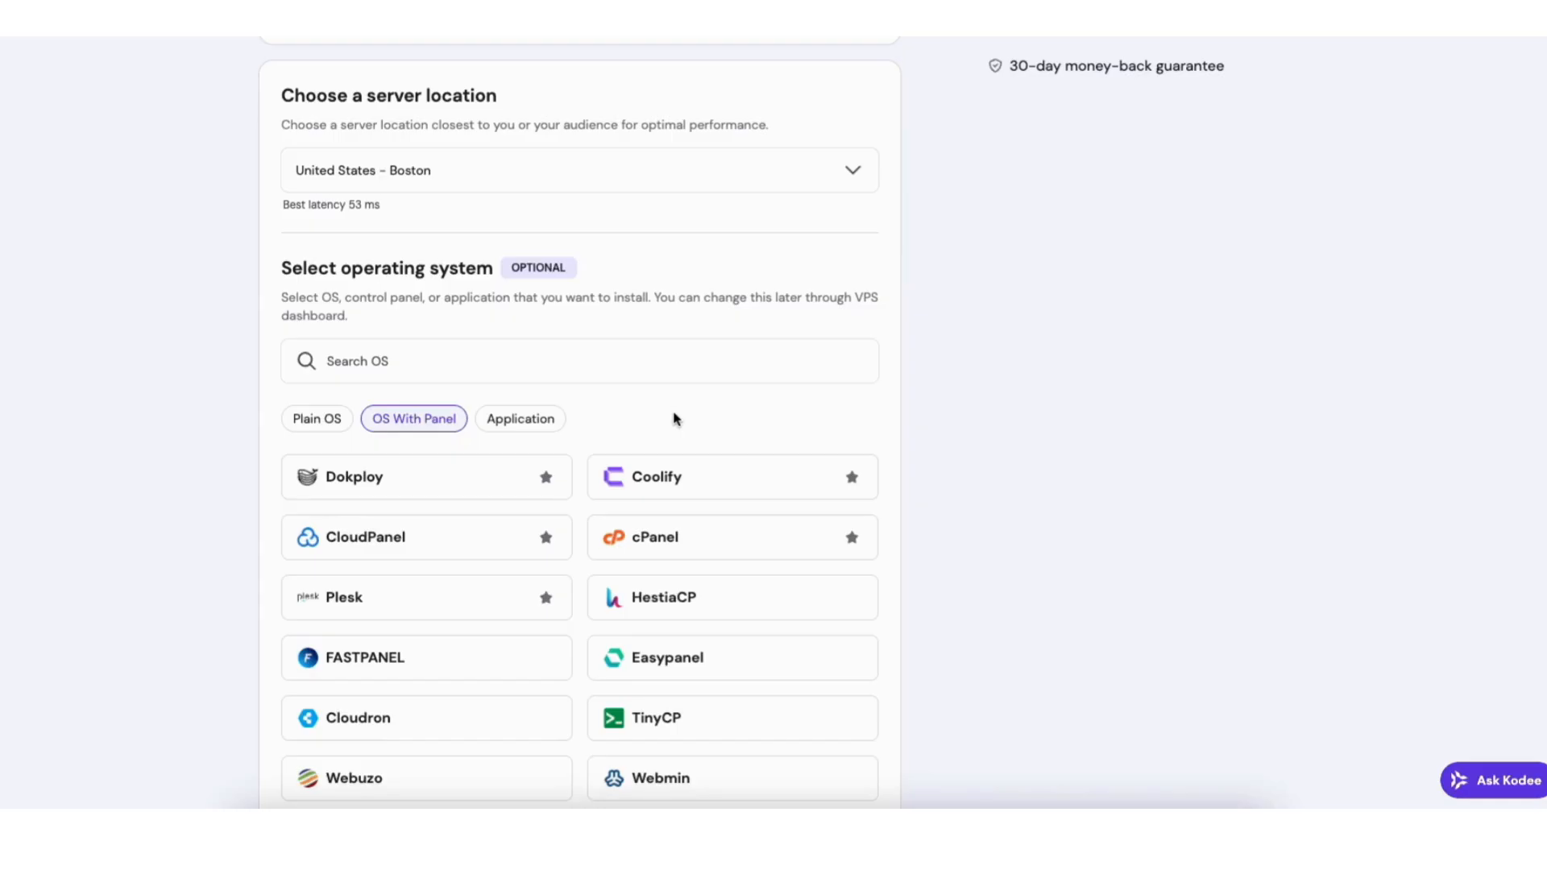
pyautogui.scroll(-2, 742, 419)
pyautogui.scroll(-3, 580, 418)
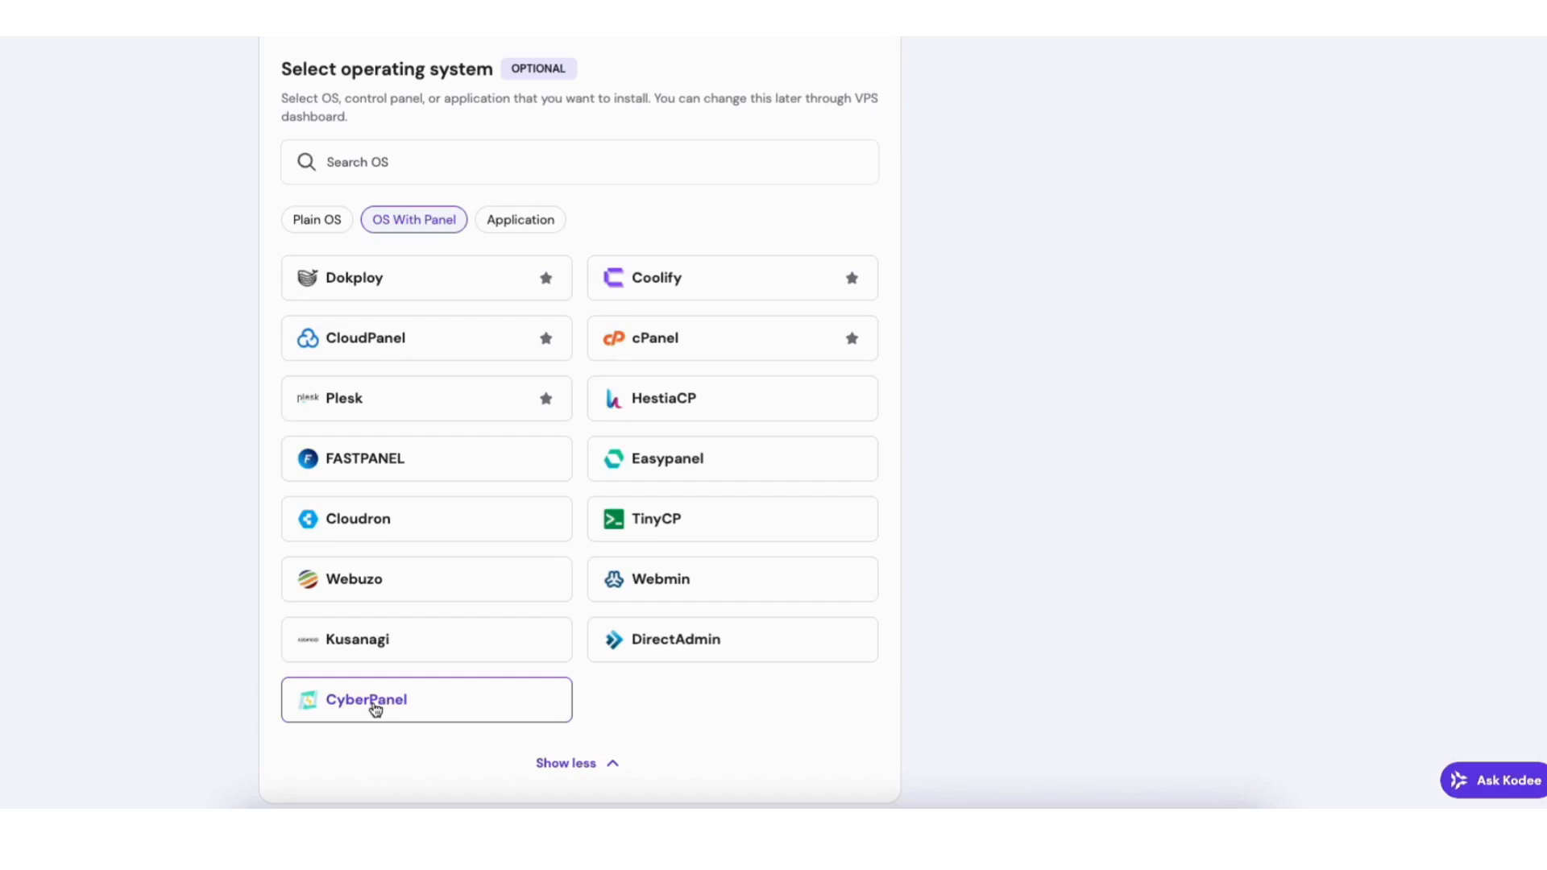
pyautogui.click(375, 709)
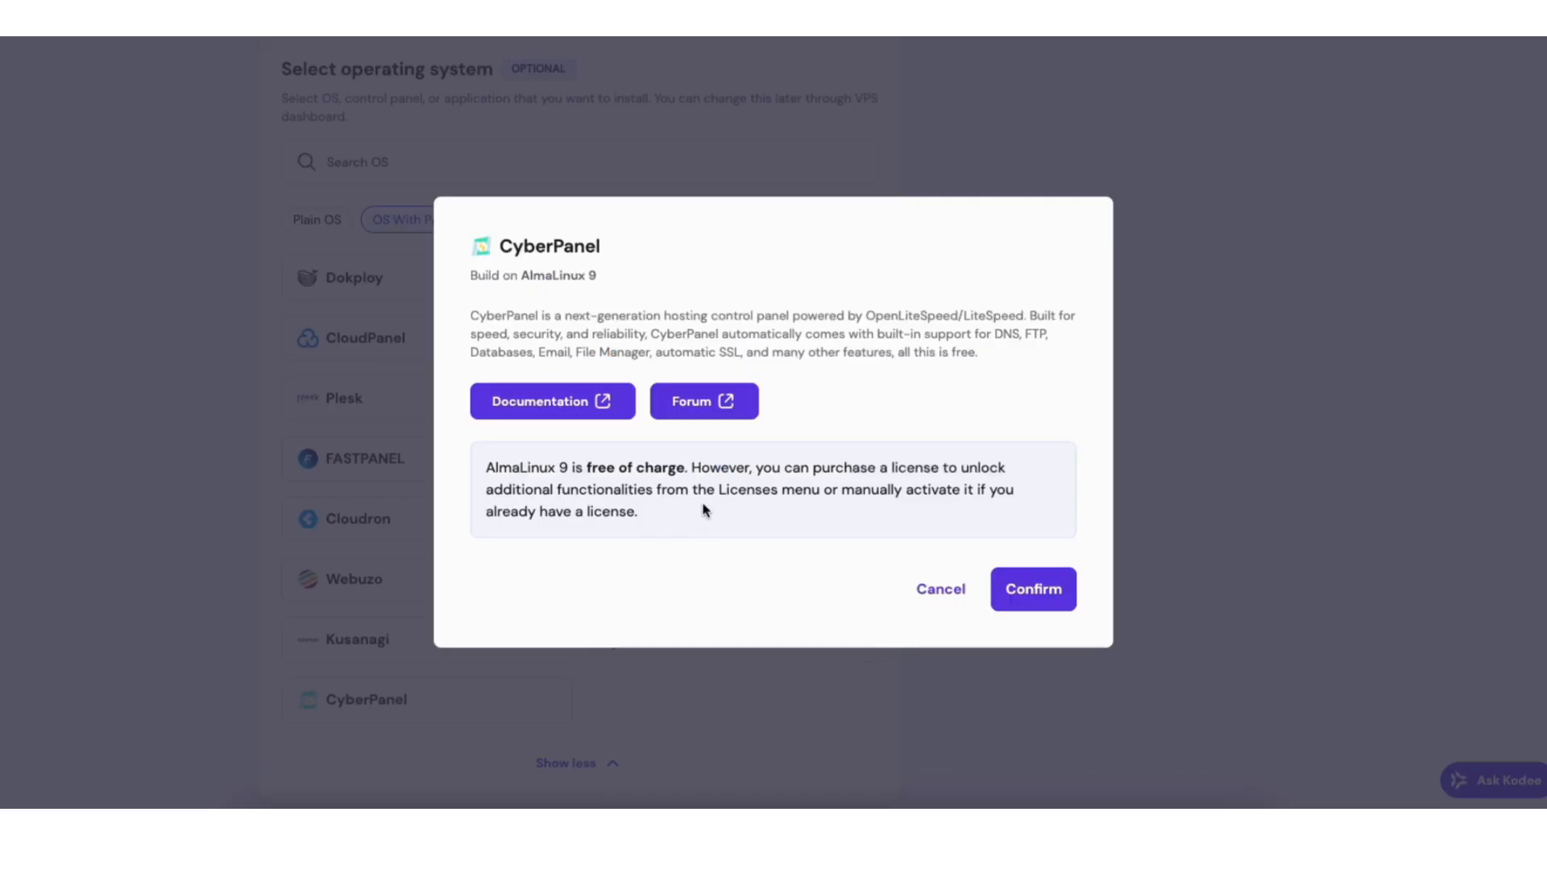
pyautogui.click(1034, 590)
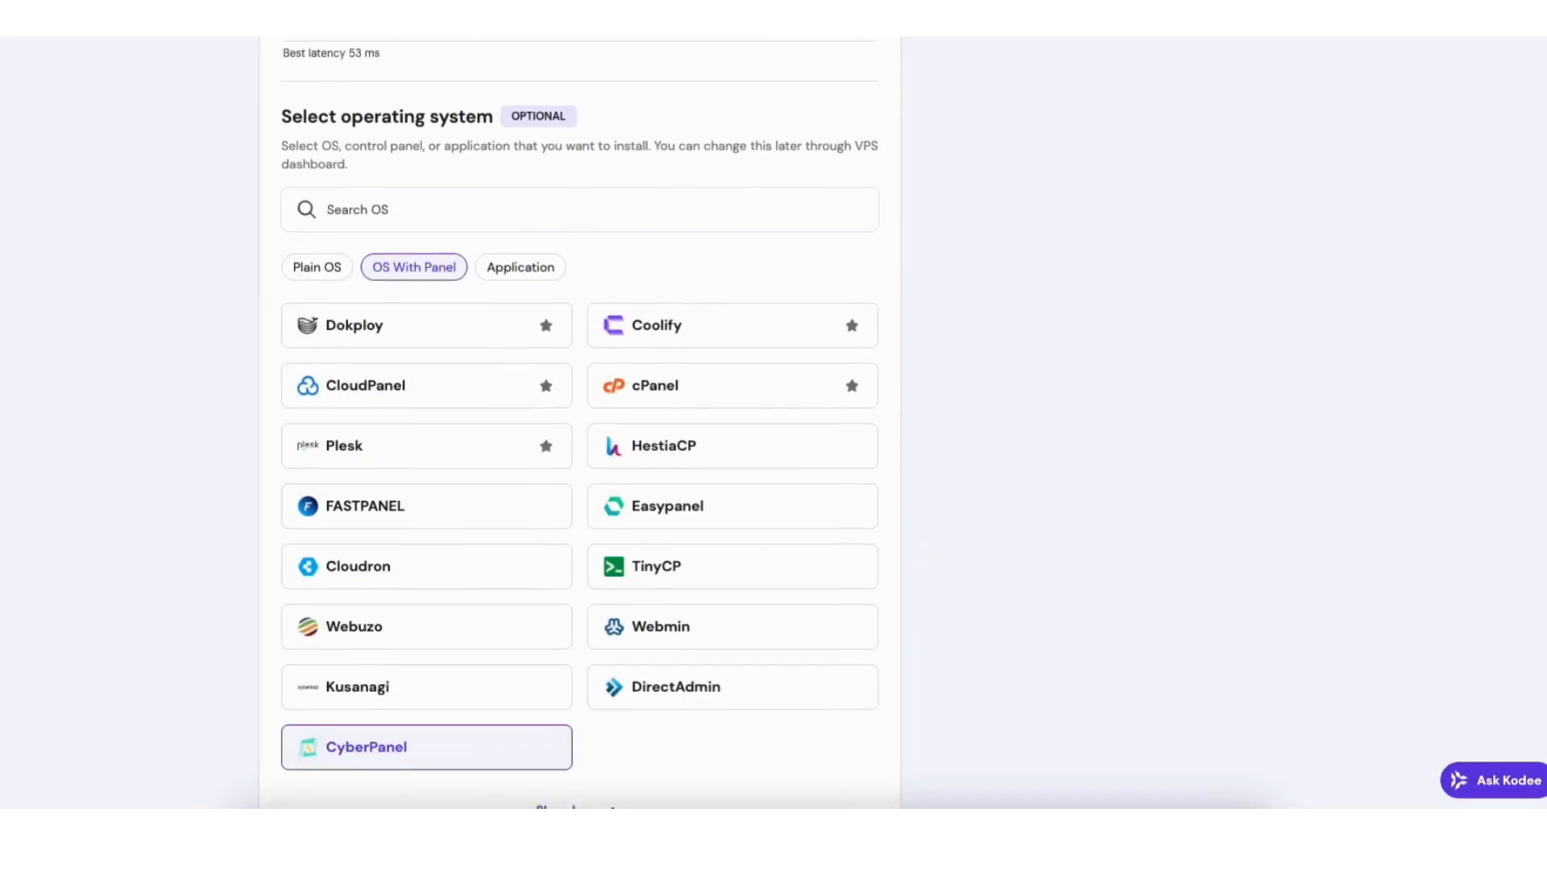
pyautogui.scroll(10, 1471, 140)
pyautogui.click(1049, 611)
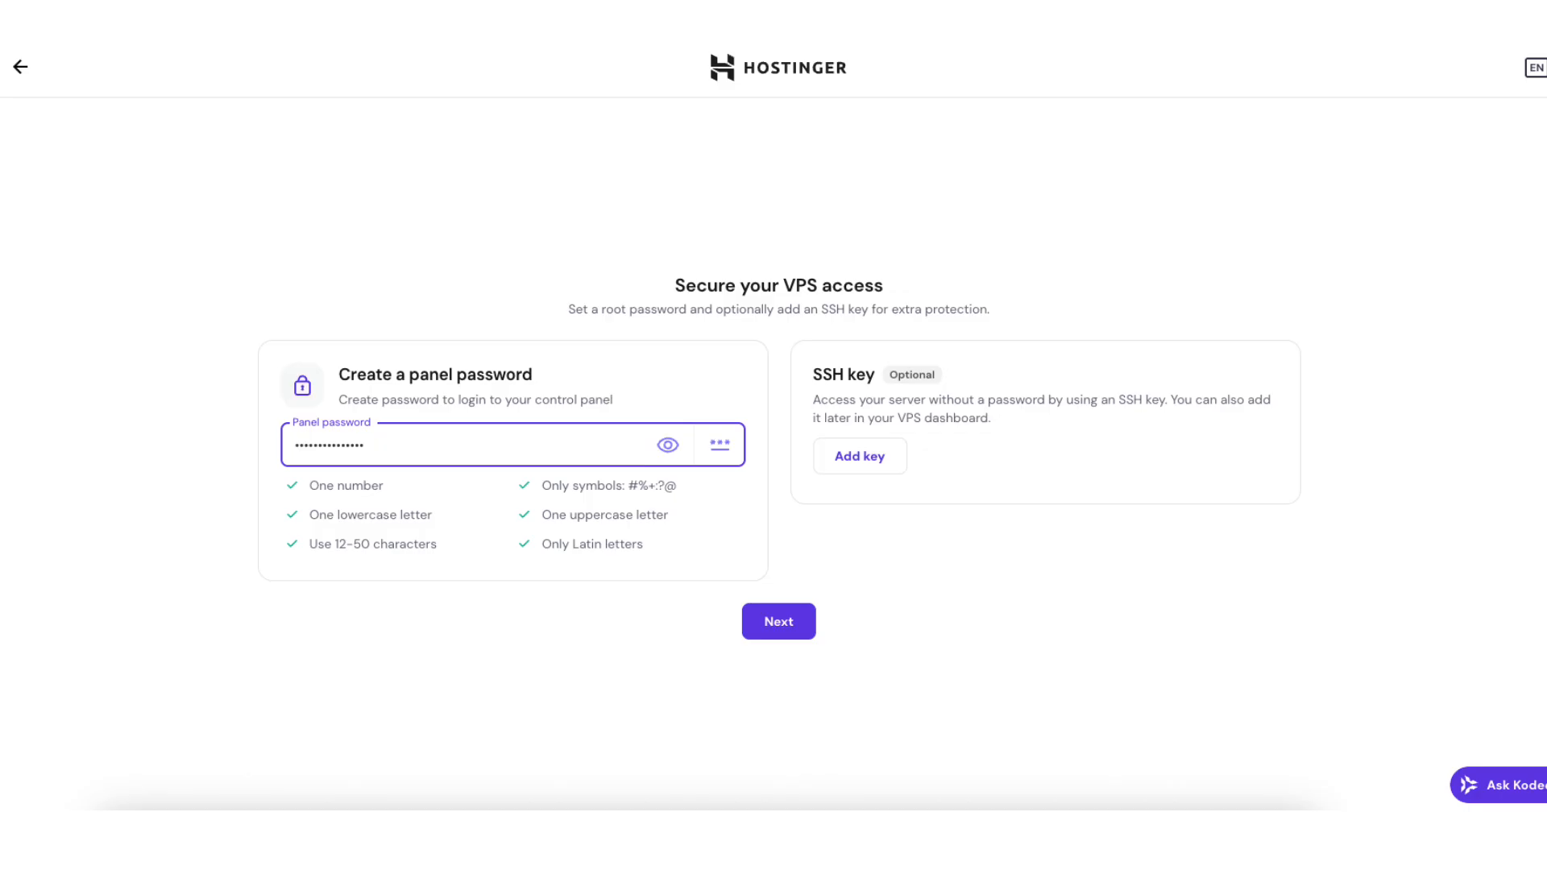
# Skip adding an SSH key and submit the access settings to start VPS setup.
pyautogui.click(859, 456)
pyautogui.press('Return')
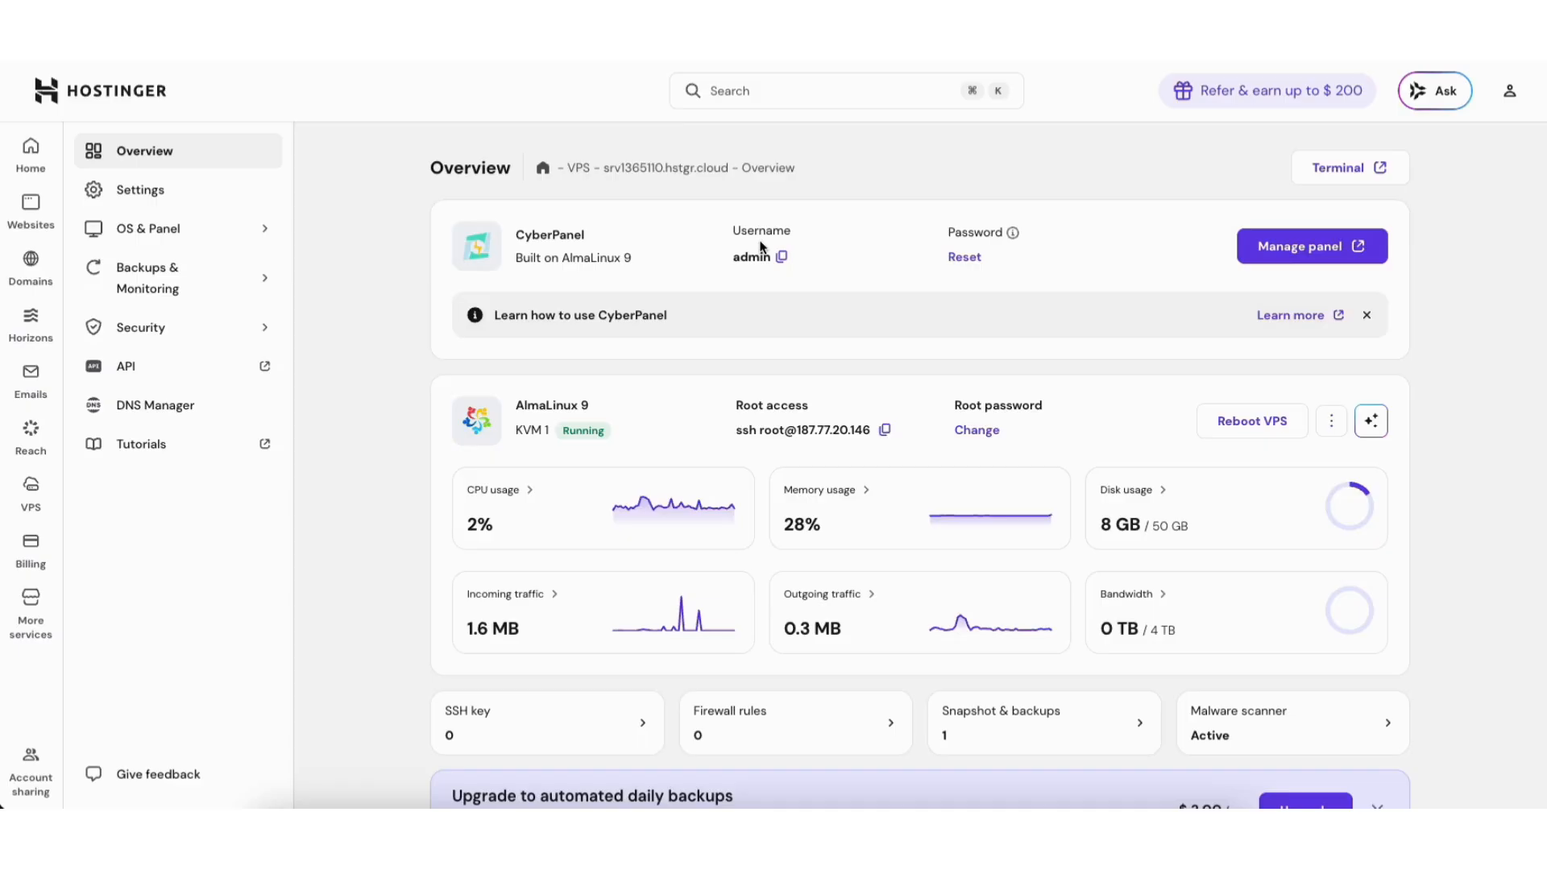
# Open the KVM 1 server's CyberPanel control panel via Manage panel.
pyautogui.click(1298, 246)
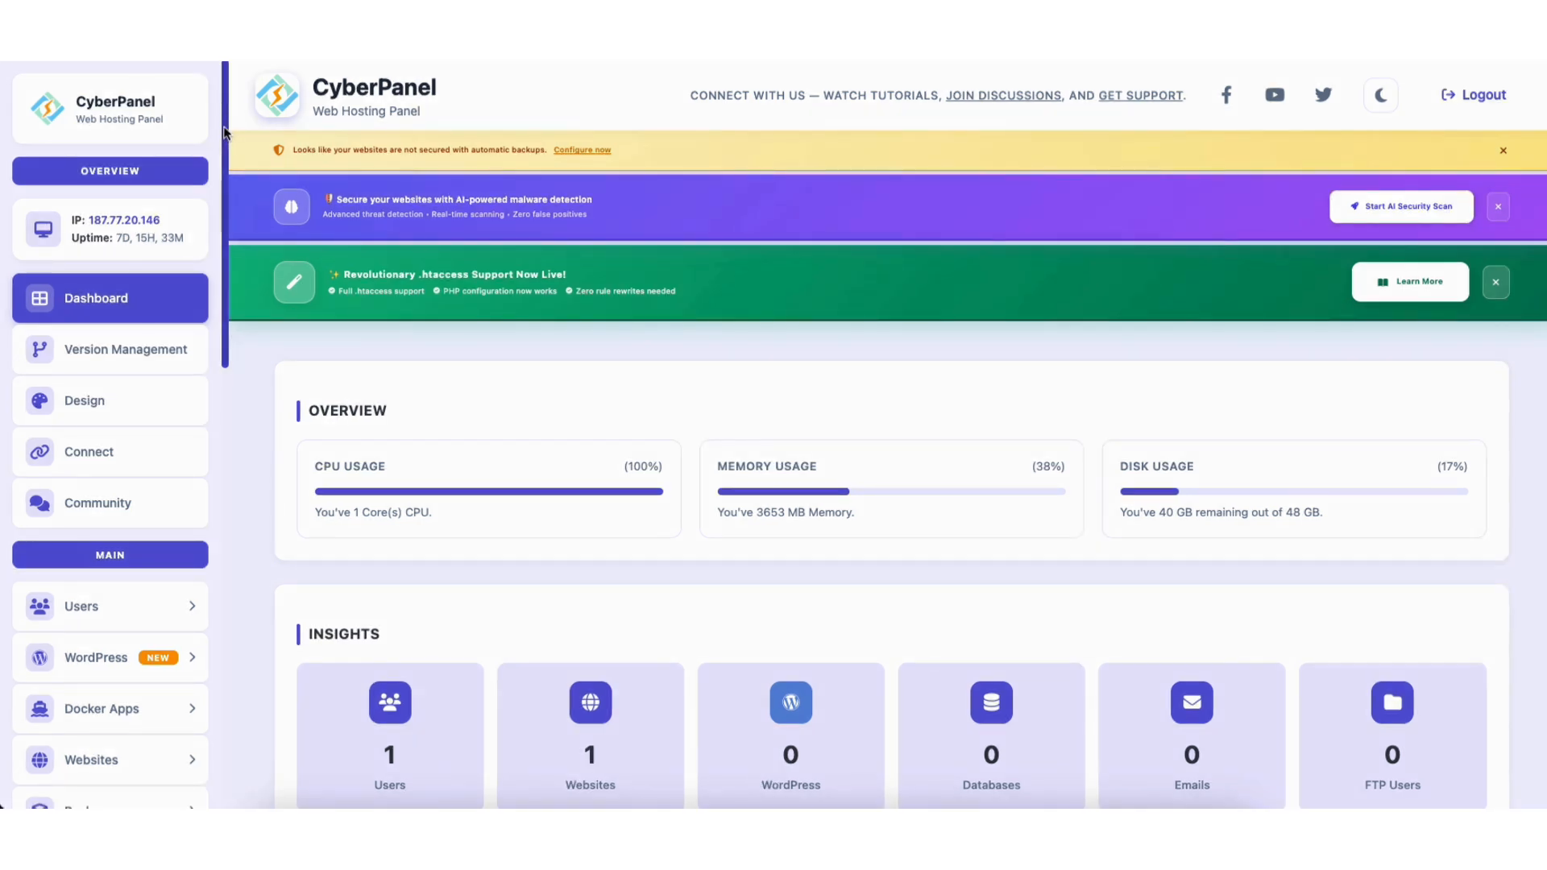
# Open the Create Website form and enter the domain thisismydemo7.shop.
pyautogui.scroll(-5, 190, 296)
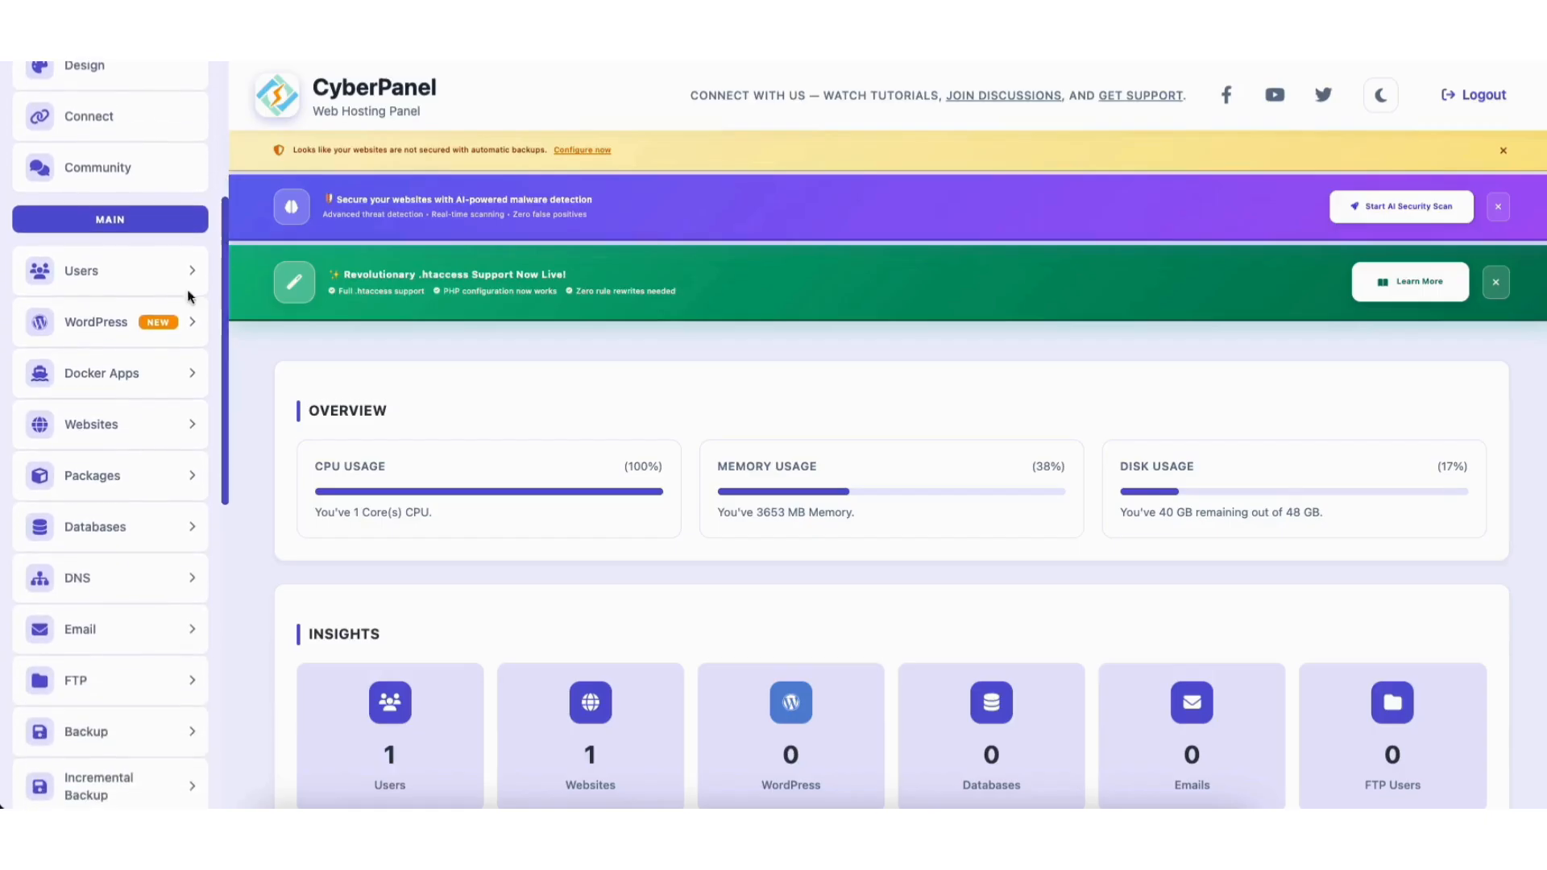
pyautogui.click(103, 427)
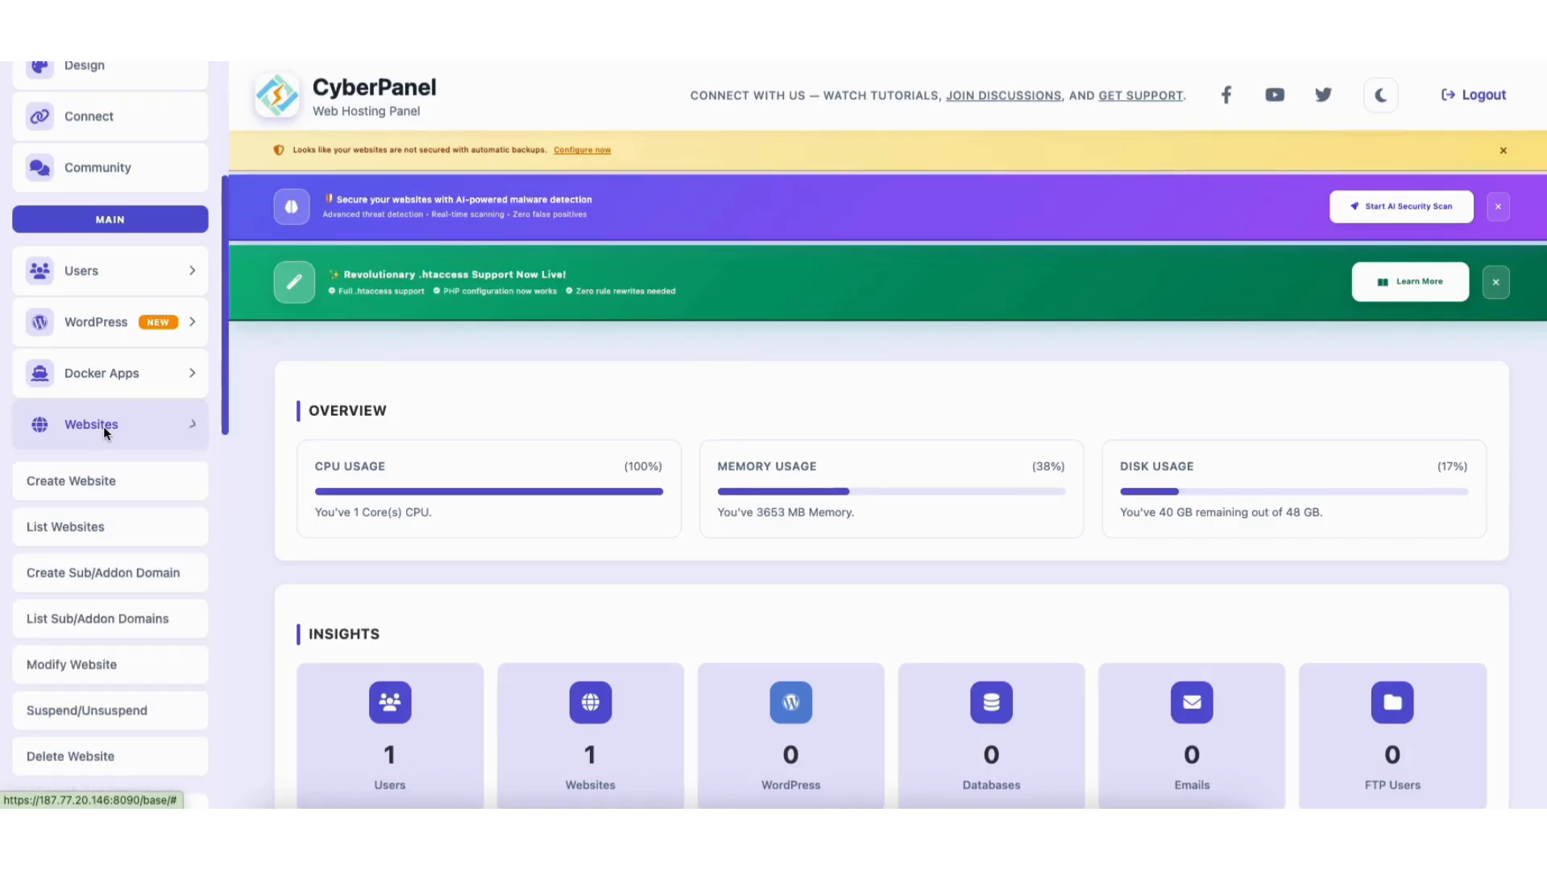
pyautogui.click(77, 486)
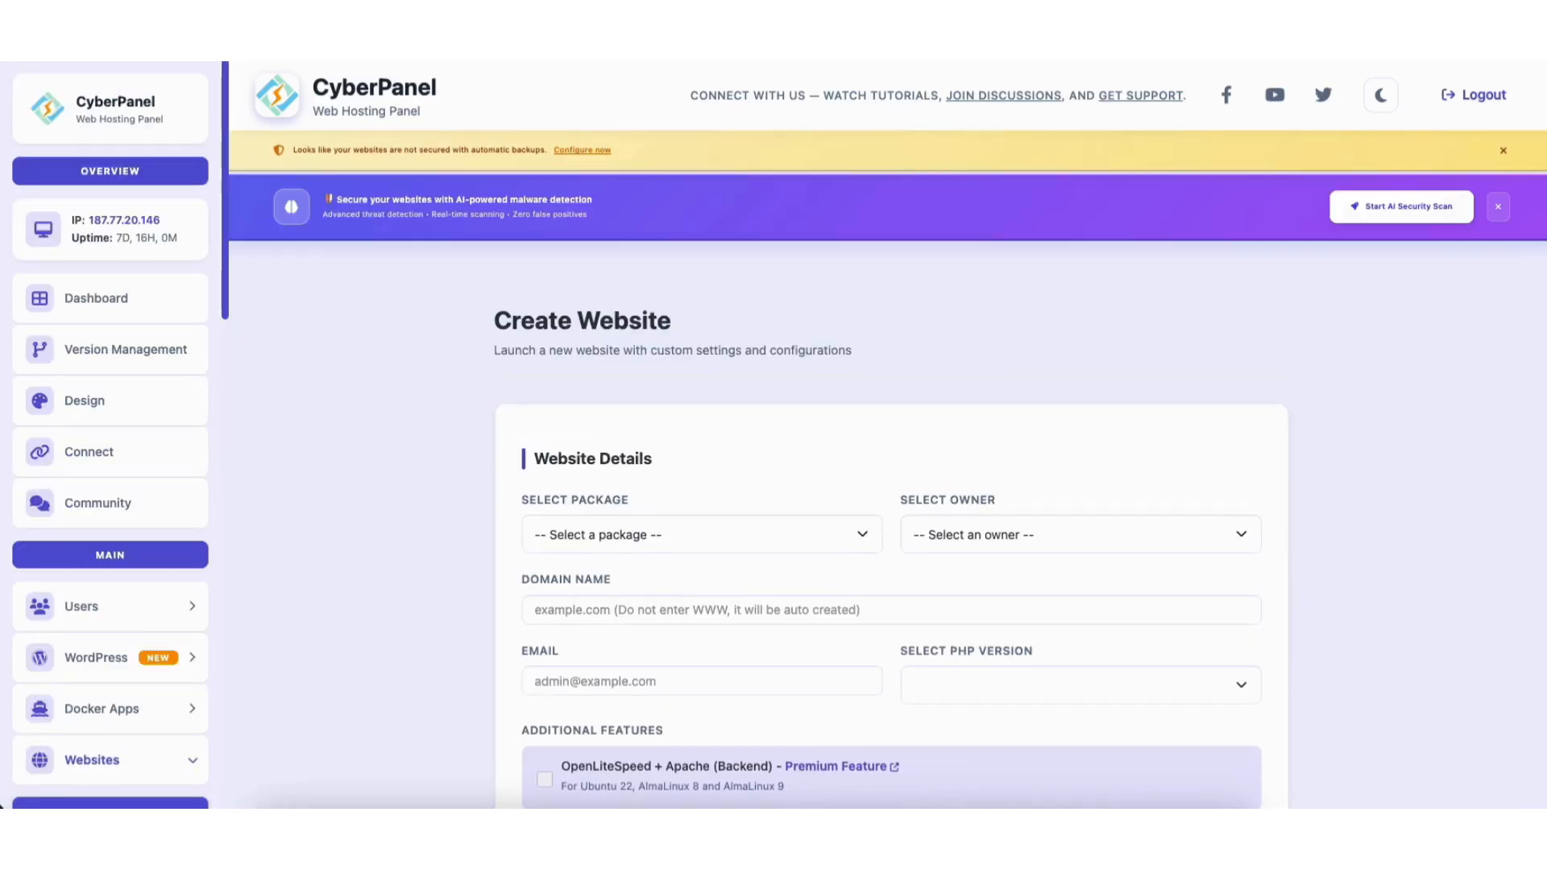
pyautogui.click(582, 450)
pyautogui.write('thisismydemo7.shop')
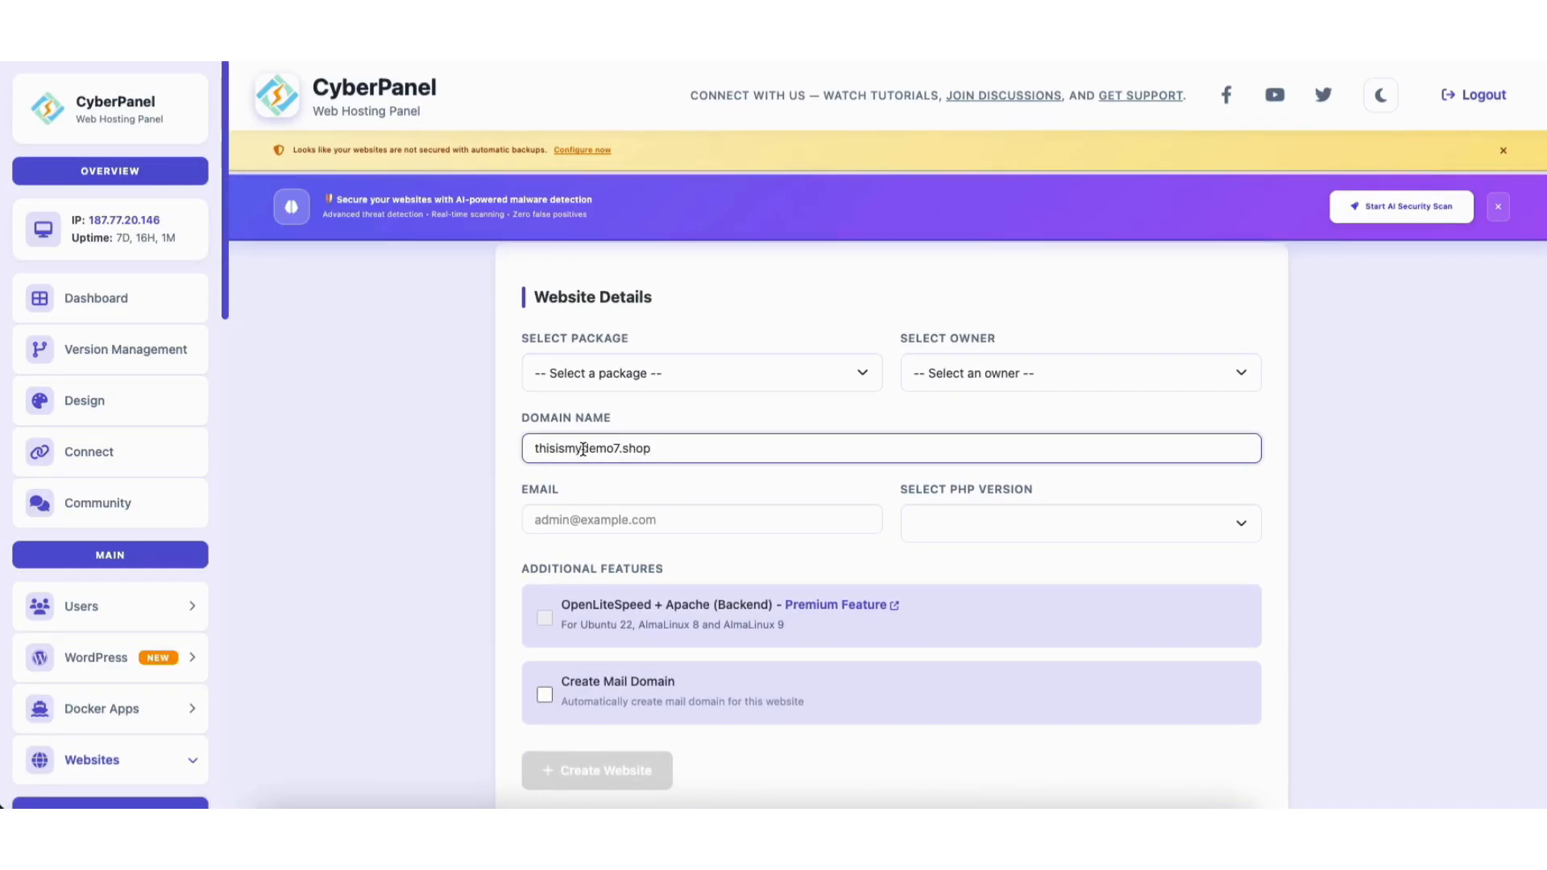
# Choose the Default package, admin owner, the admin e-mail and PHP 8.5, then create the site.
pyautogui.click(622, 375)
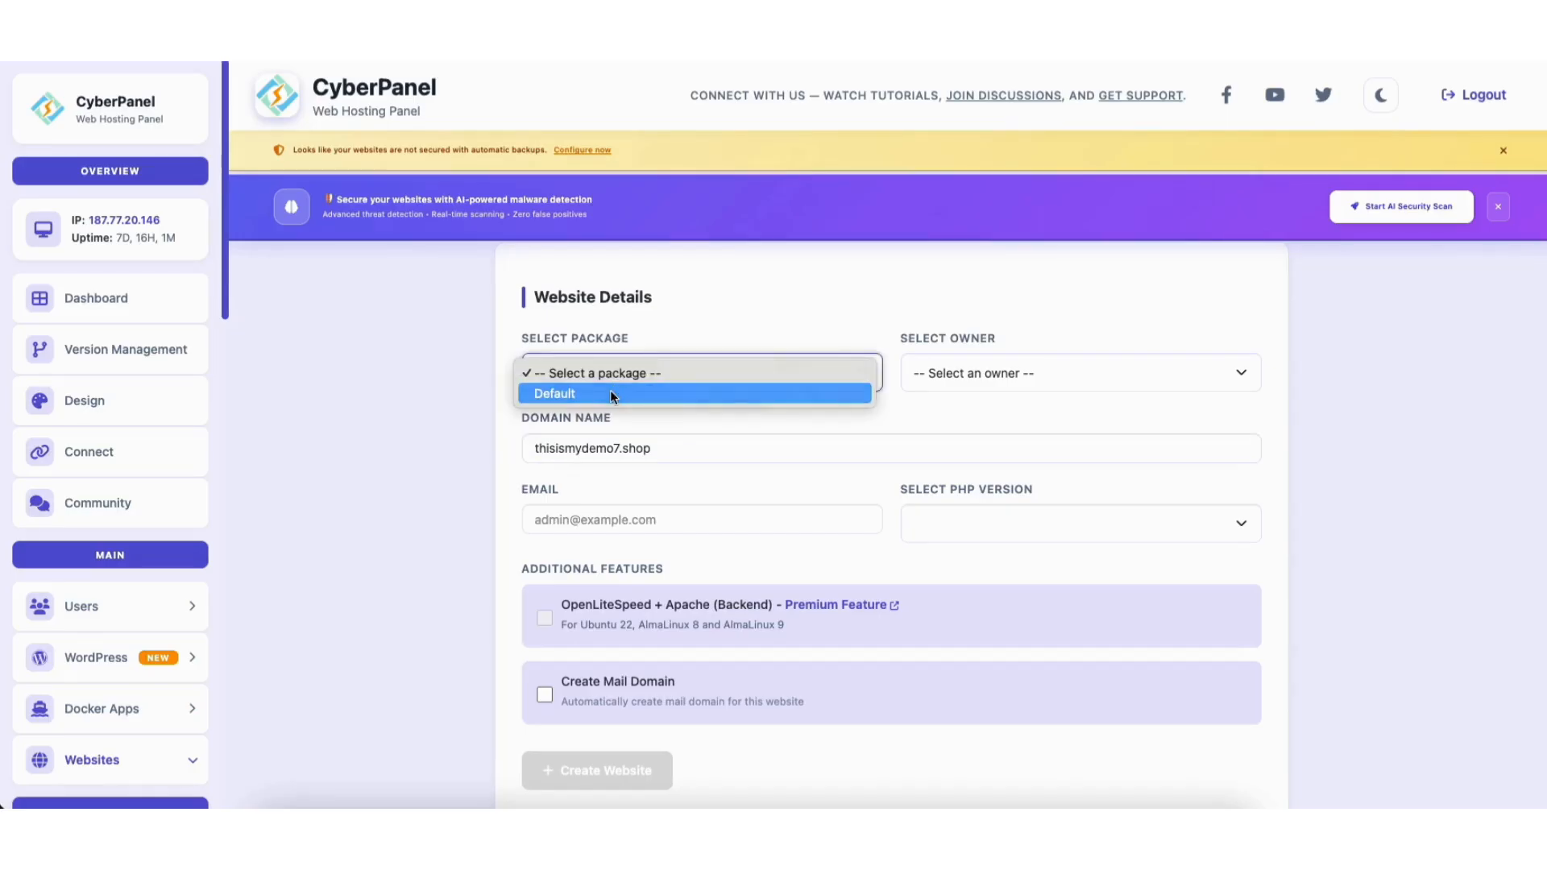
pyautogui.click(610, 393)
pyautogui.click(982, 372)
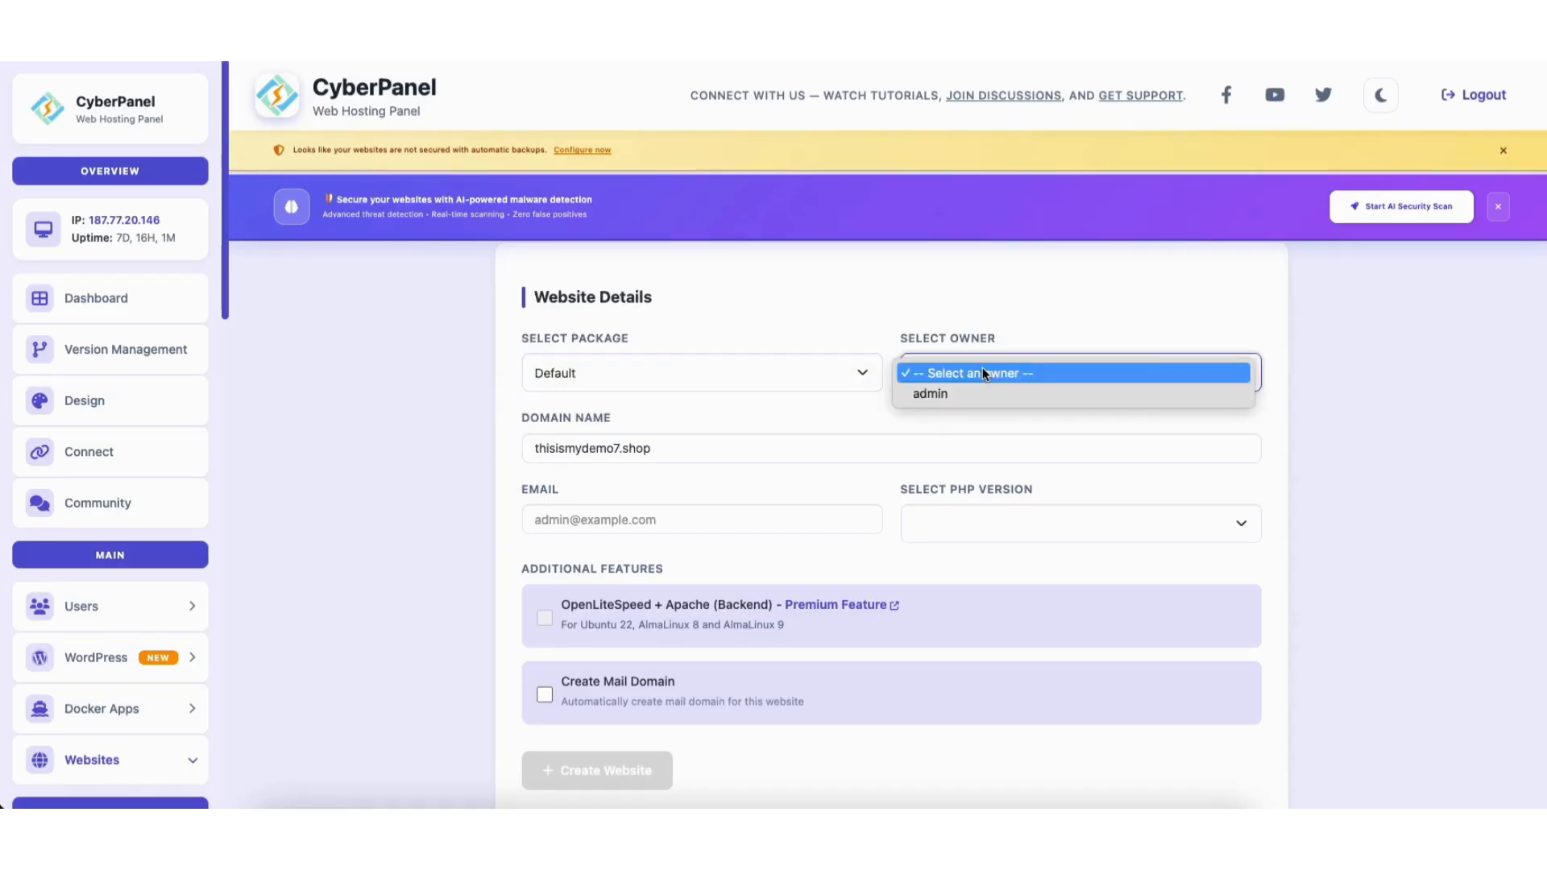
pyautogui.click(959, 394)
pyautogui.click(588, 524)
pyautogui.hotkey('ctrl', 'v')
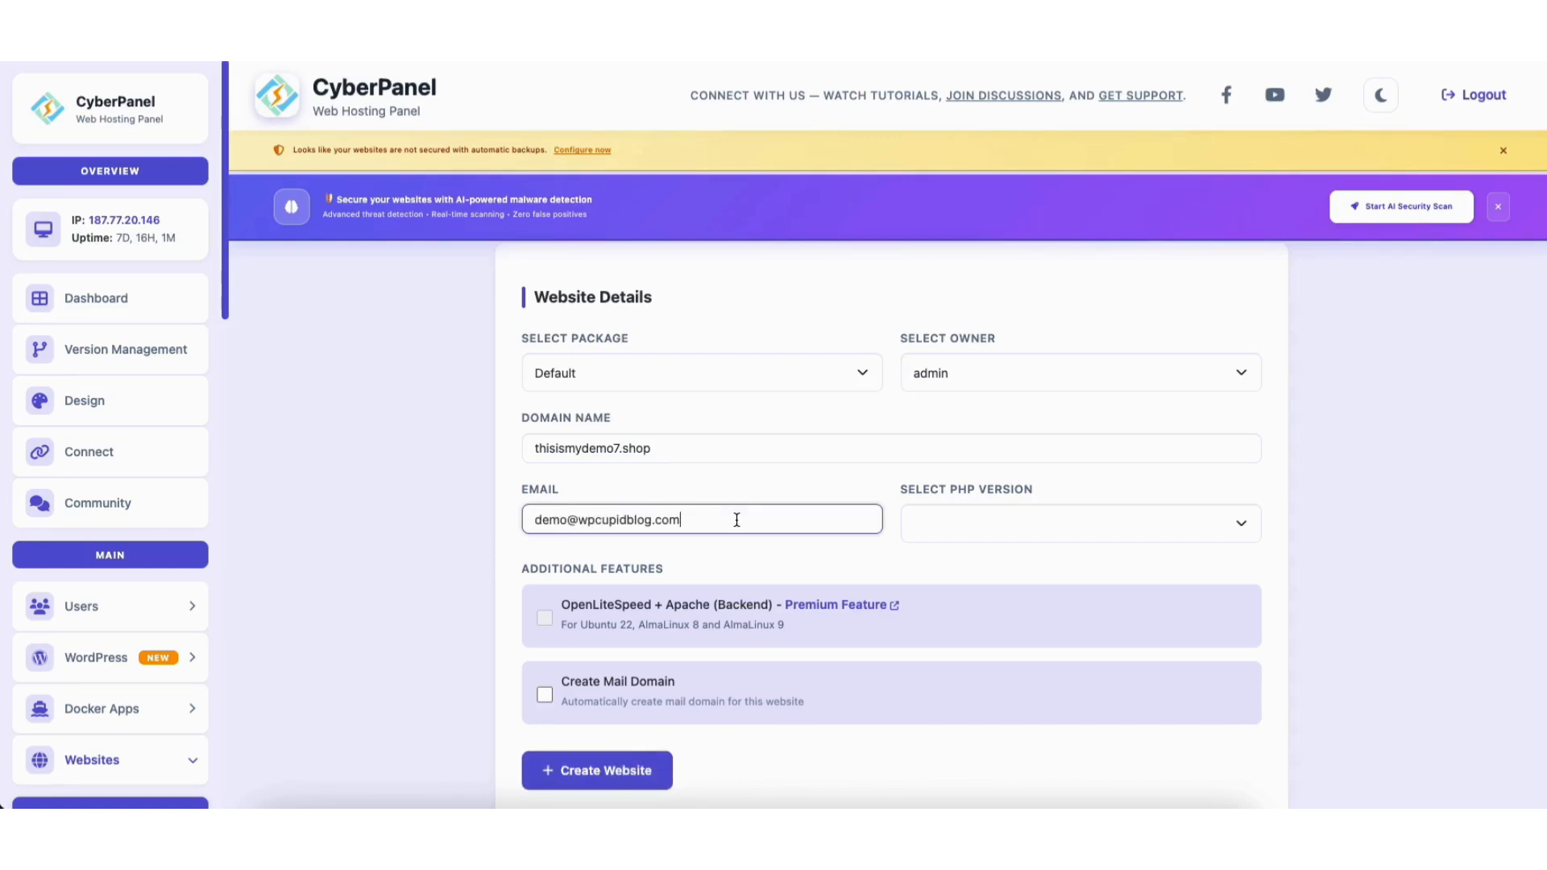
pyautogui.click(943, 524)
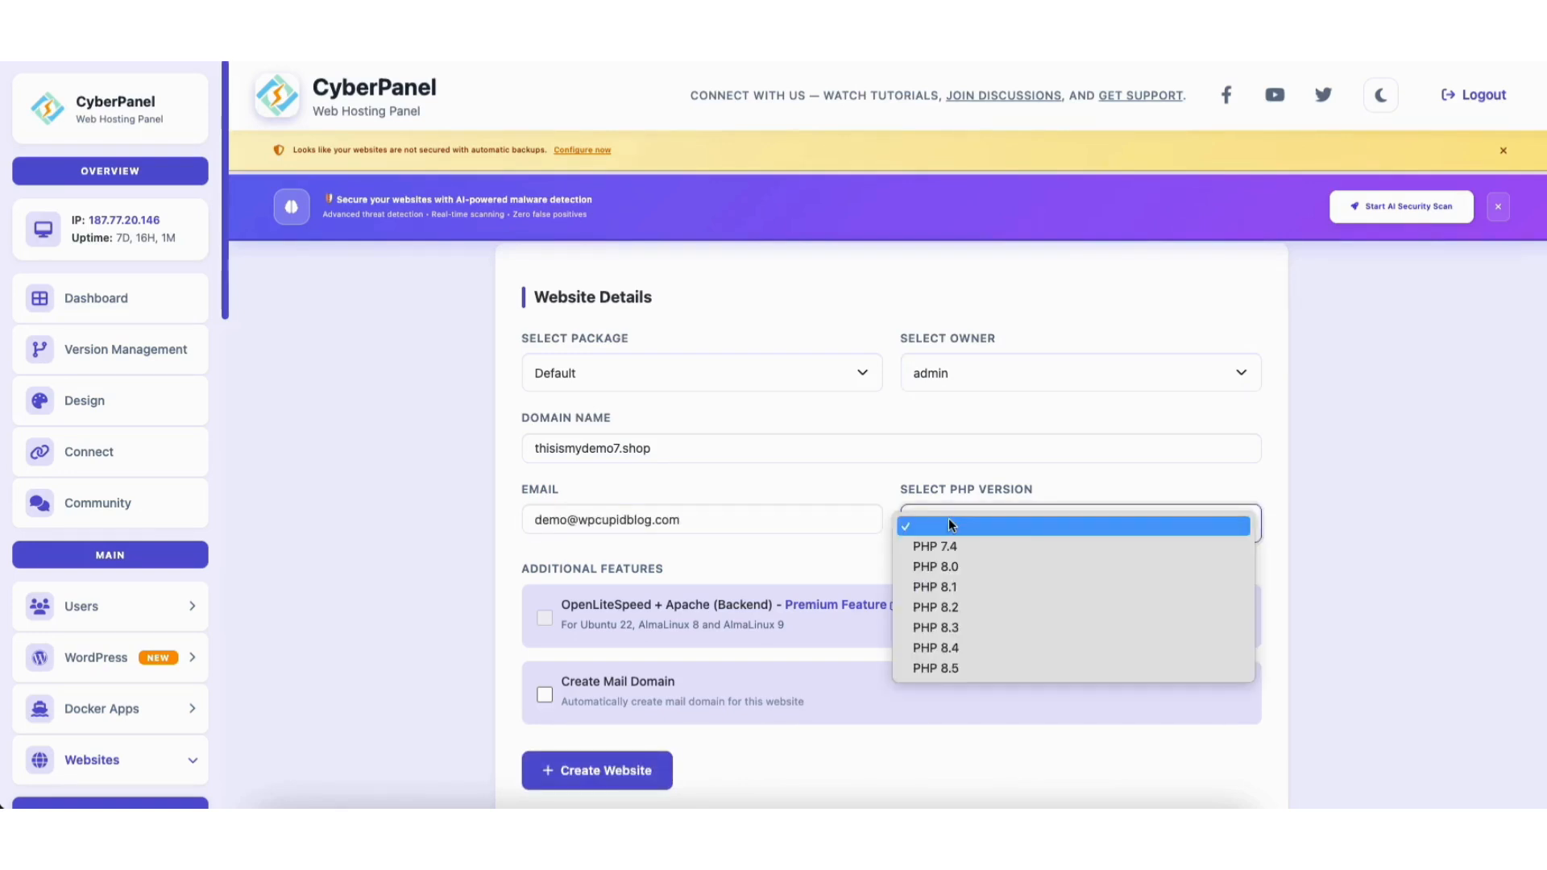
pyautogui.click(946, 667)
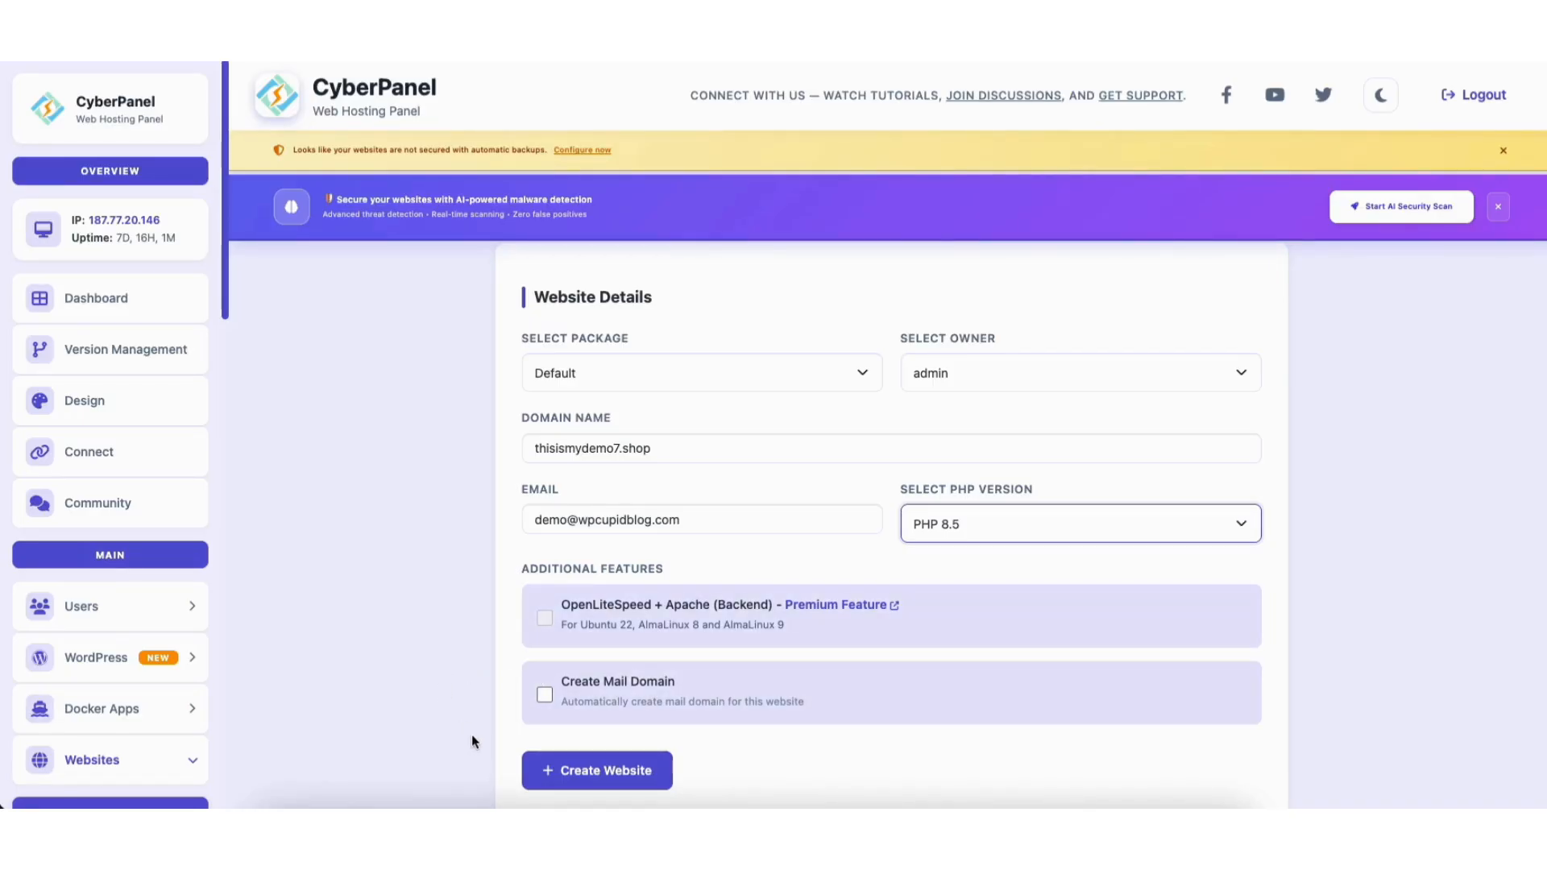
pyautogui.click(568, 773)
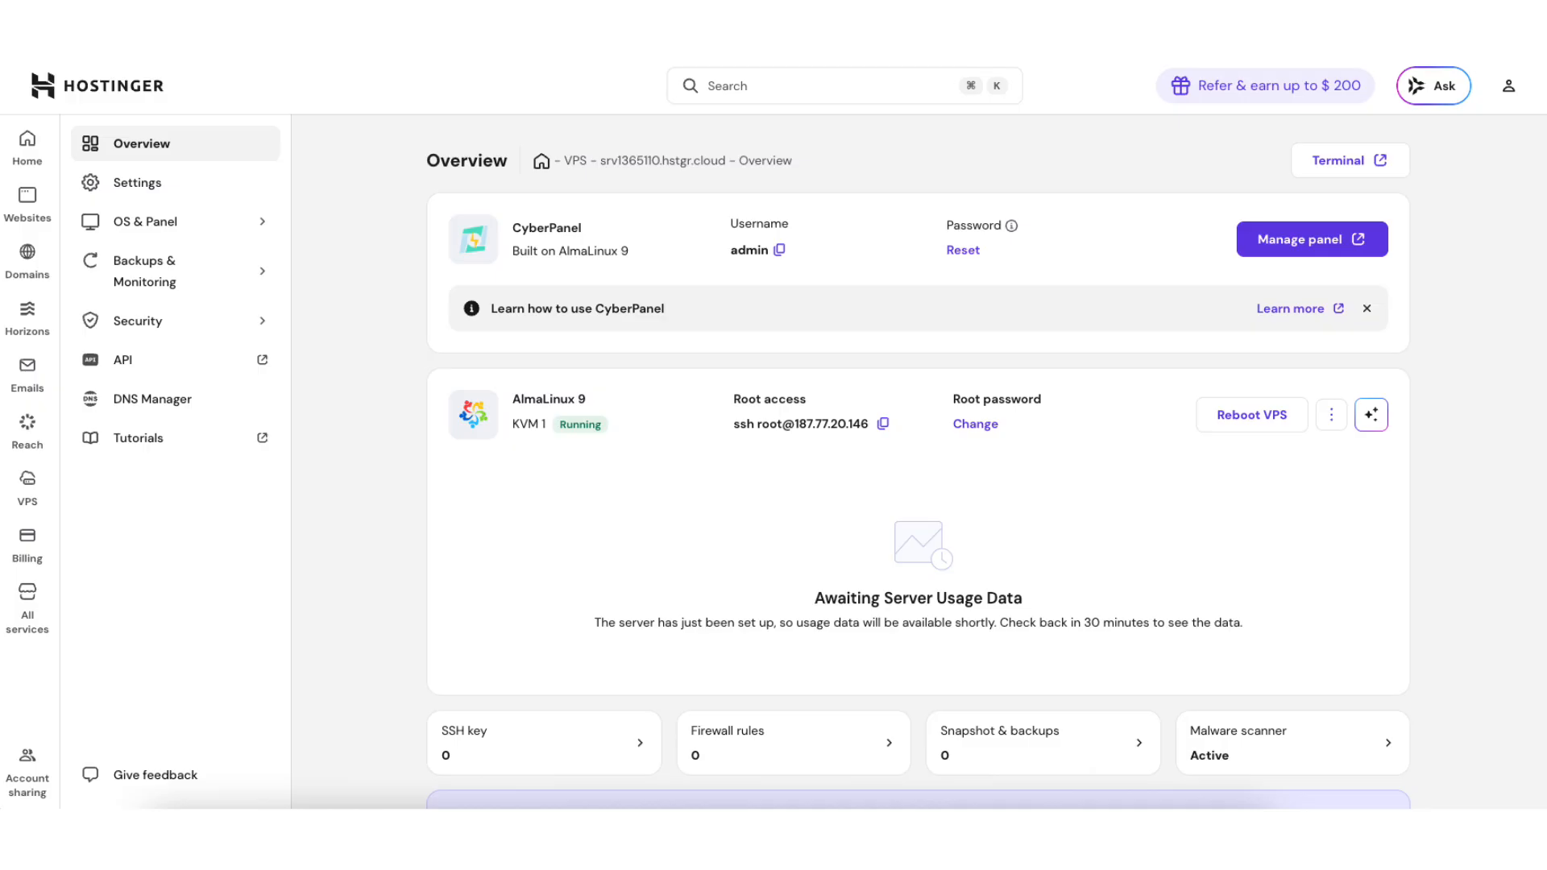
# Copy the server's IPv4 address 187.77.20.146 and return to the VPS list.
pyautogui.scroll(-5, 1540, 367)
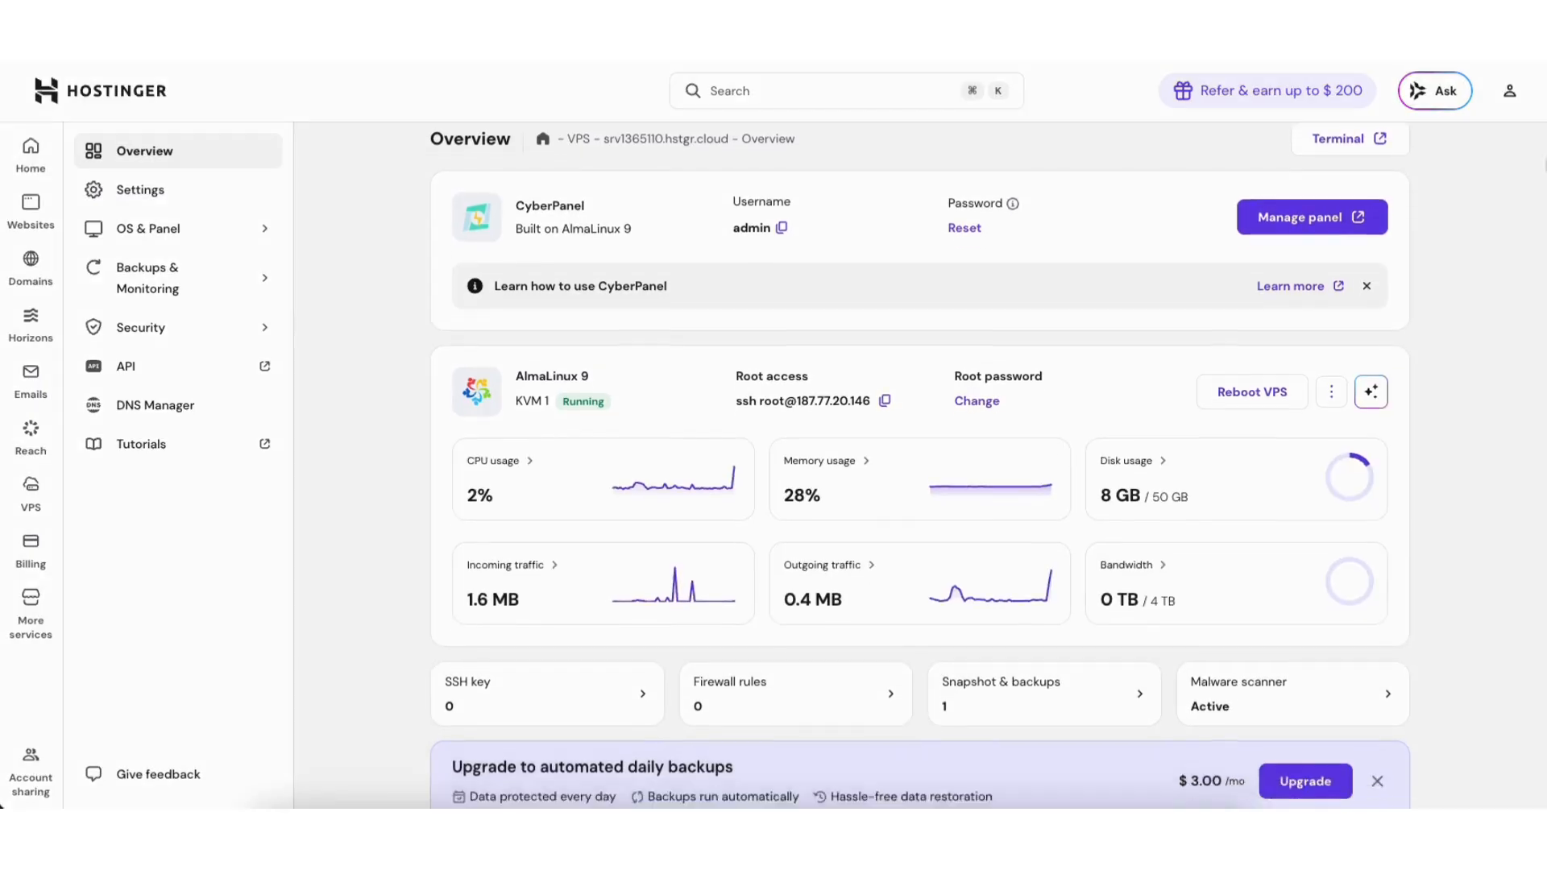
pyautogui.scroll(-2, 1541, 367)
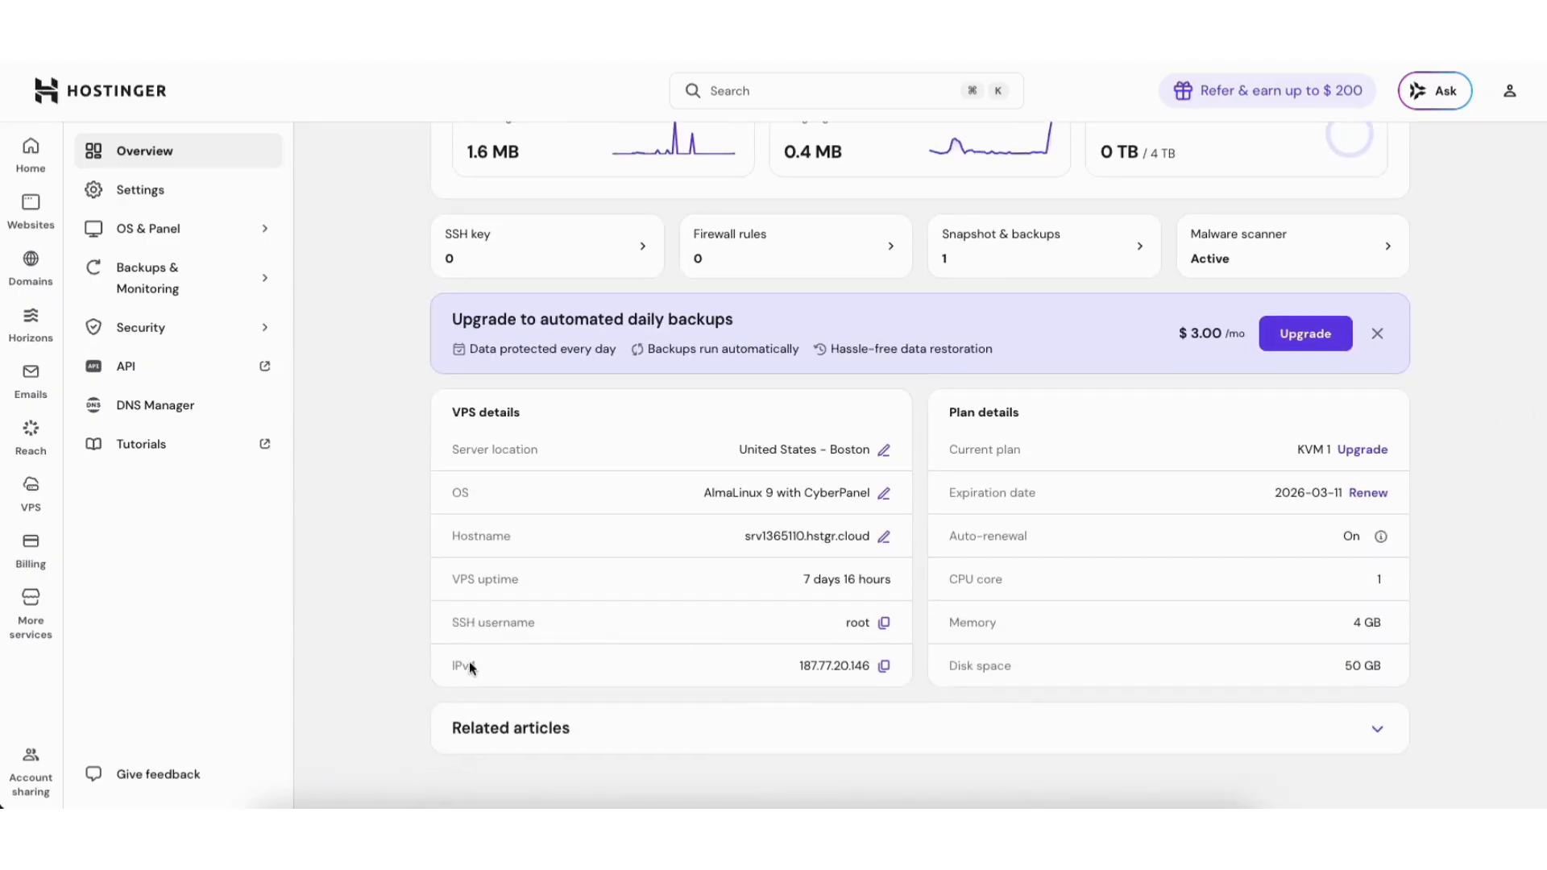
pyautogui.click(883, 668)
pyautogui.click(884, 668)
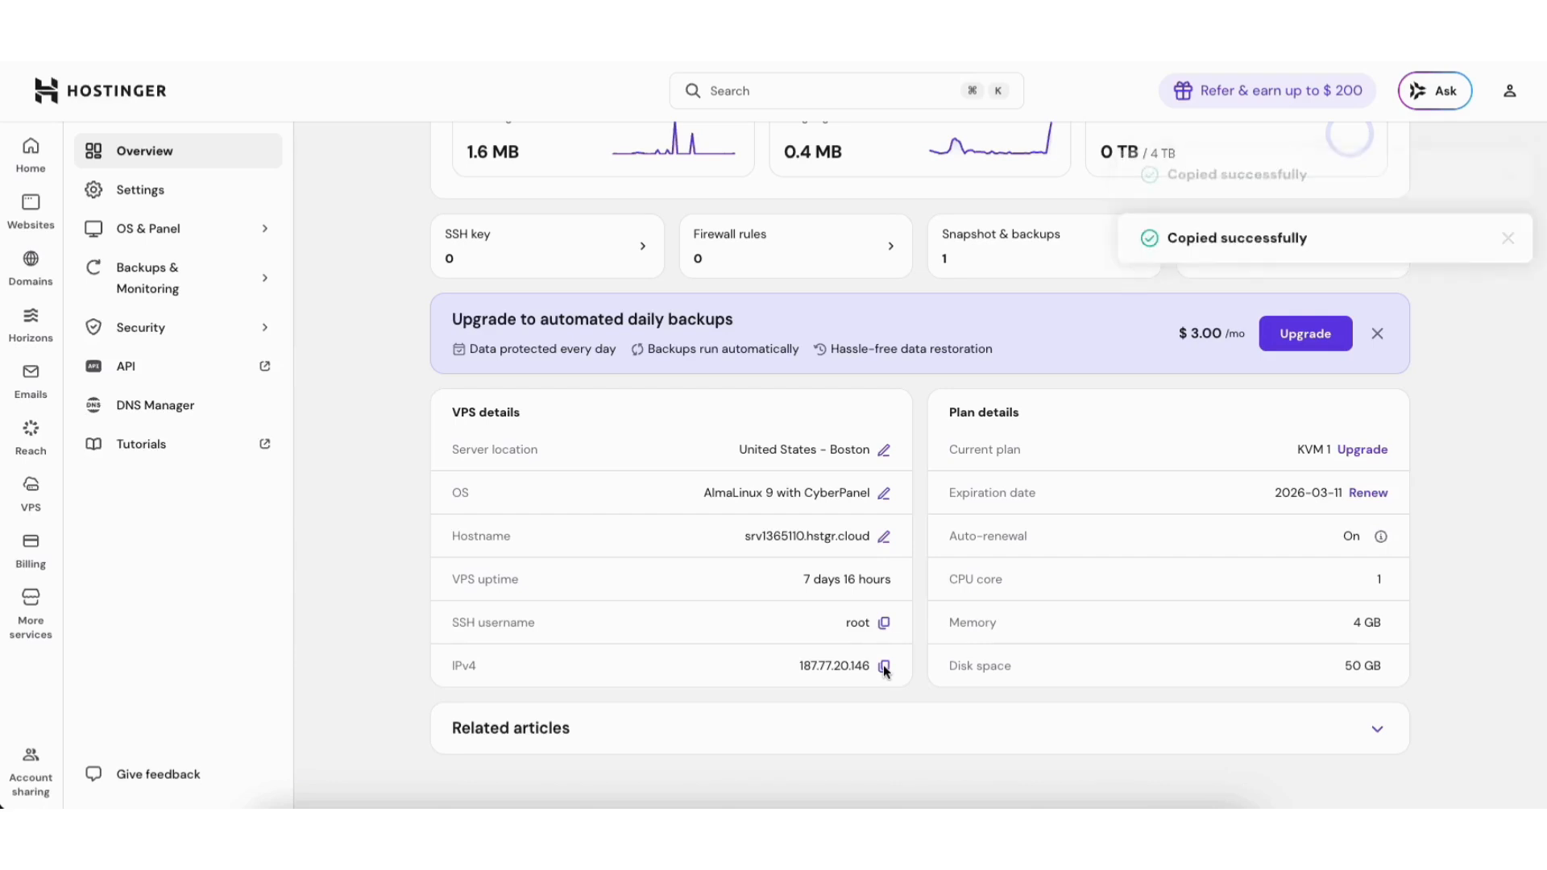
pyautogui.doubleClick(884, 668)
pyautogui.click(1507, 175)
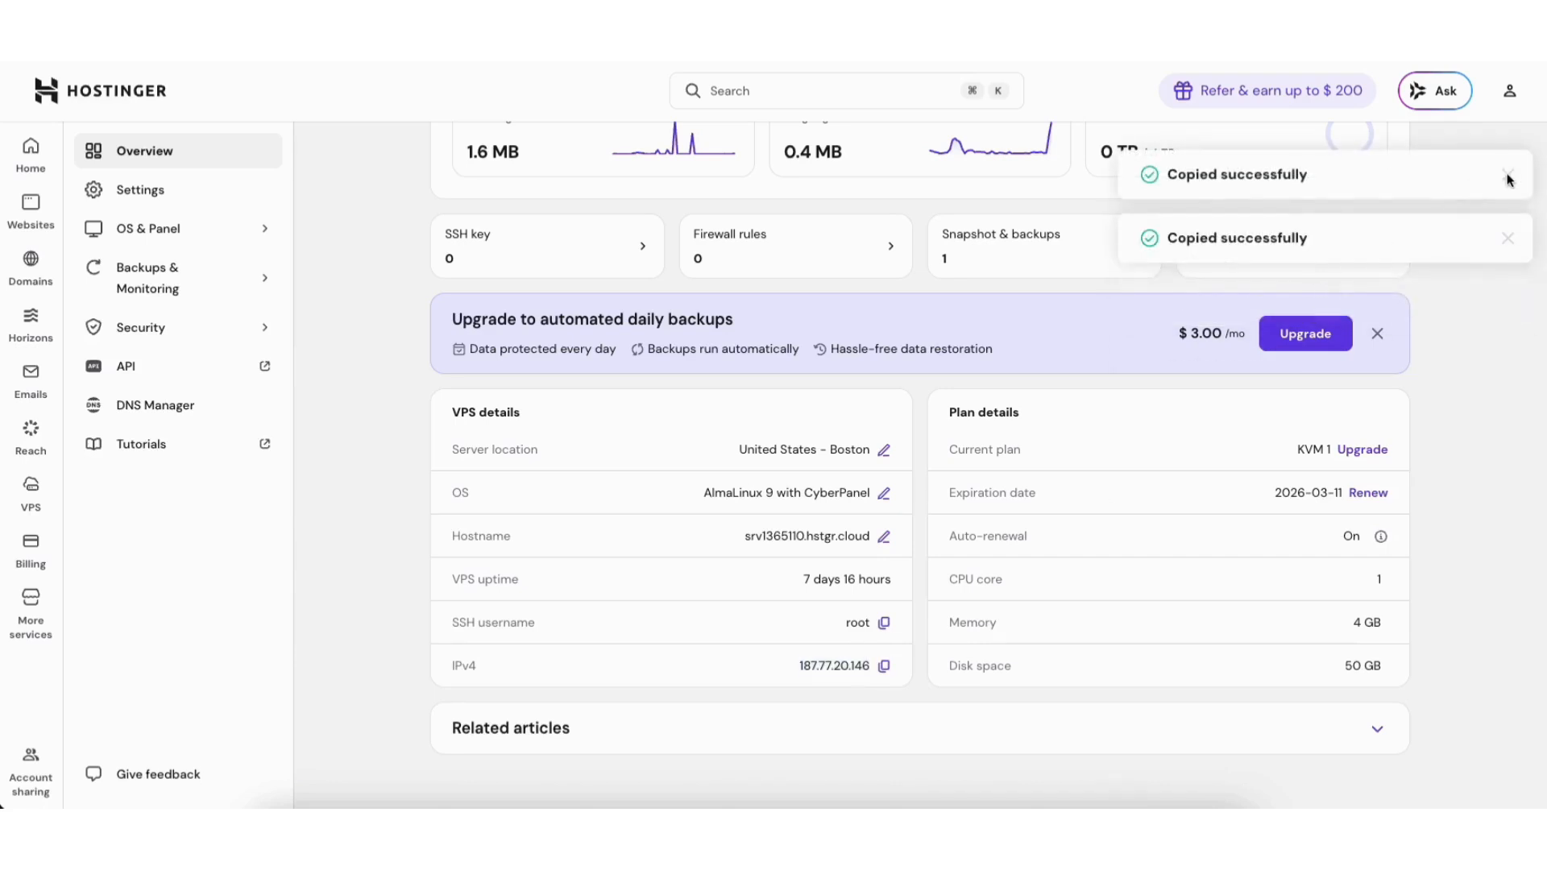
pyautogui.click(1508, 236)
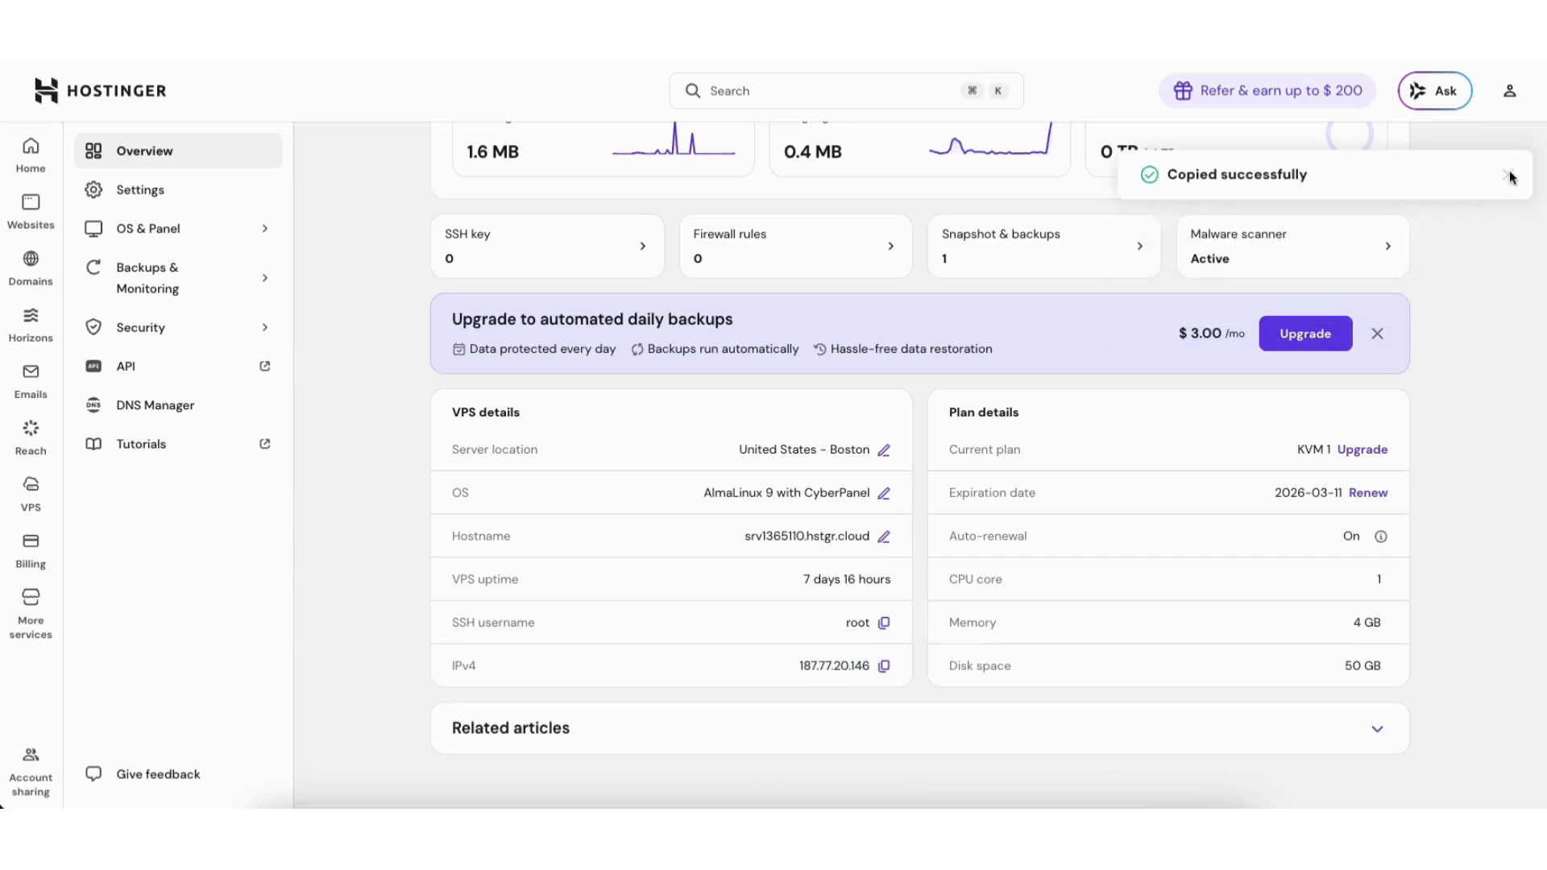
pyautogui.click(1510, 172)
pyautogui.click(30, 493)
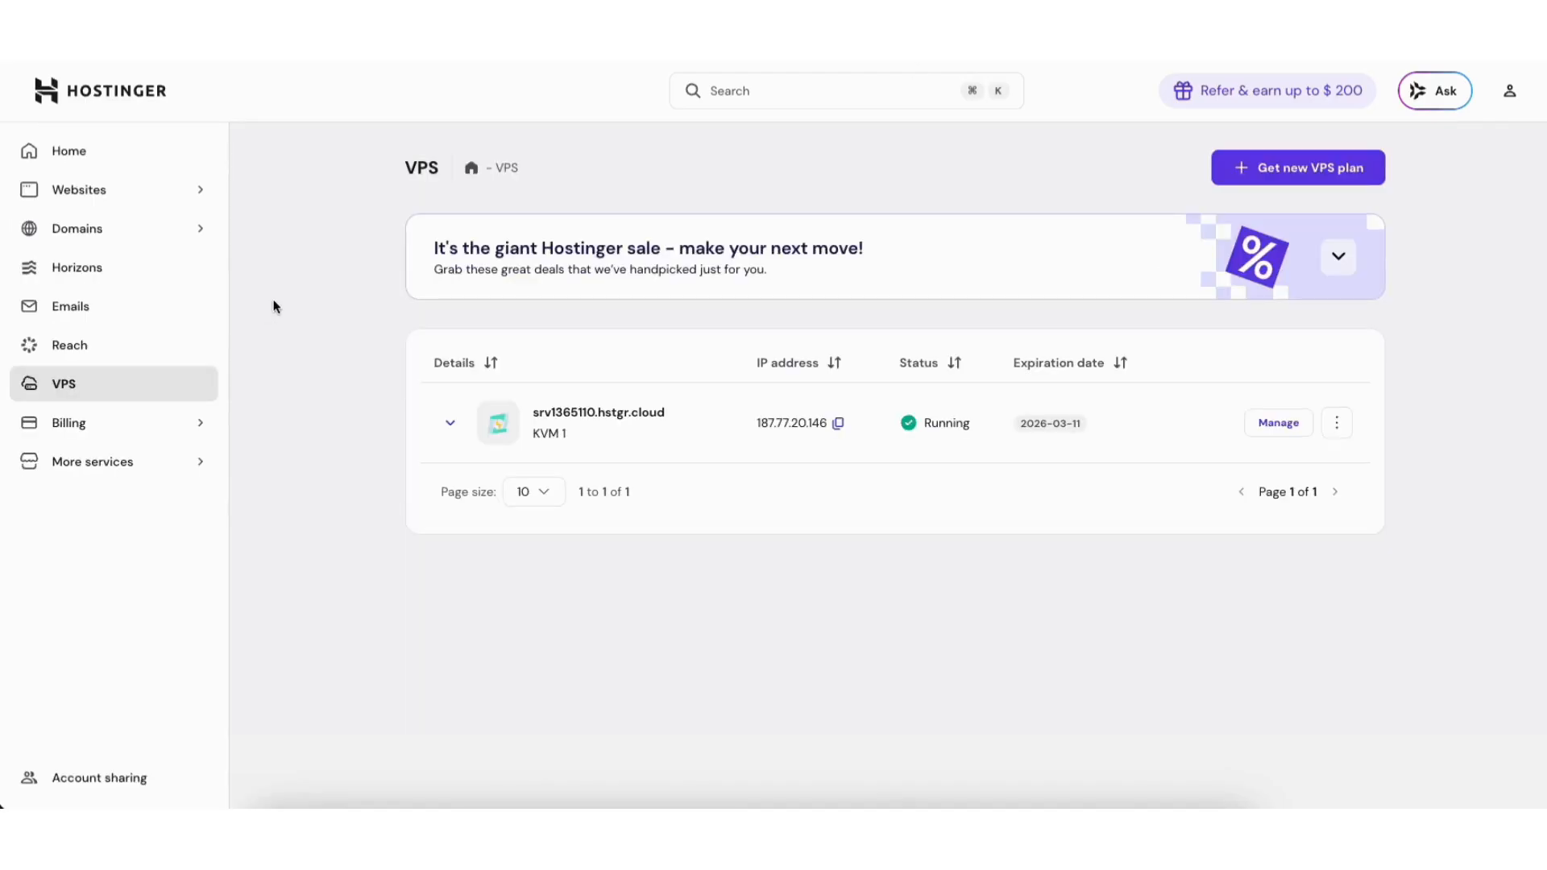
# Show the DNS records for thisismydemo7.shop from the domain portfolio.
pyautogui.click(138, 236)
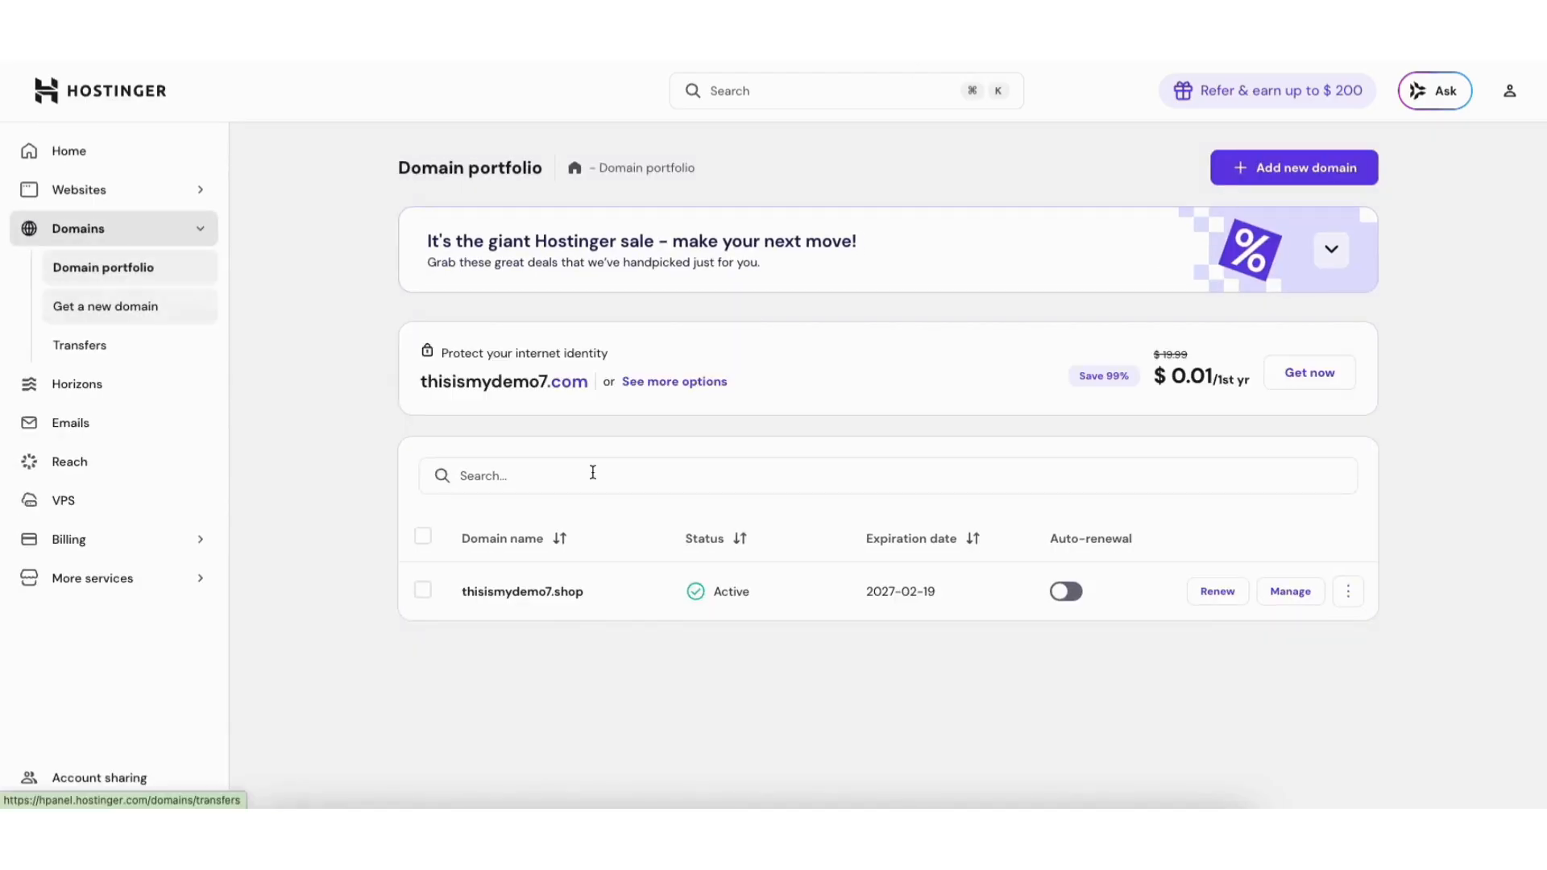
pyautogui.click(1290, 593)
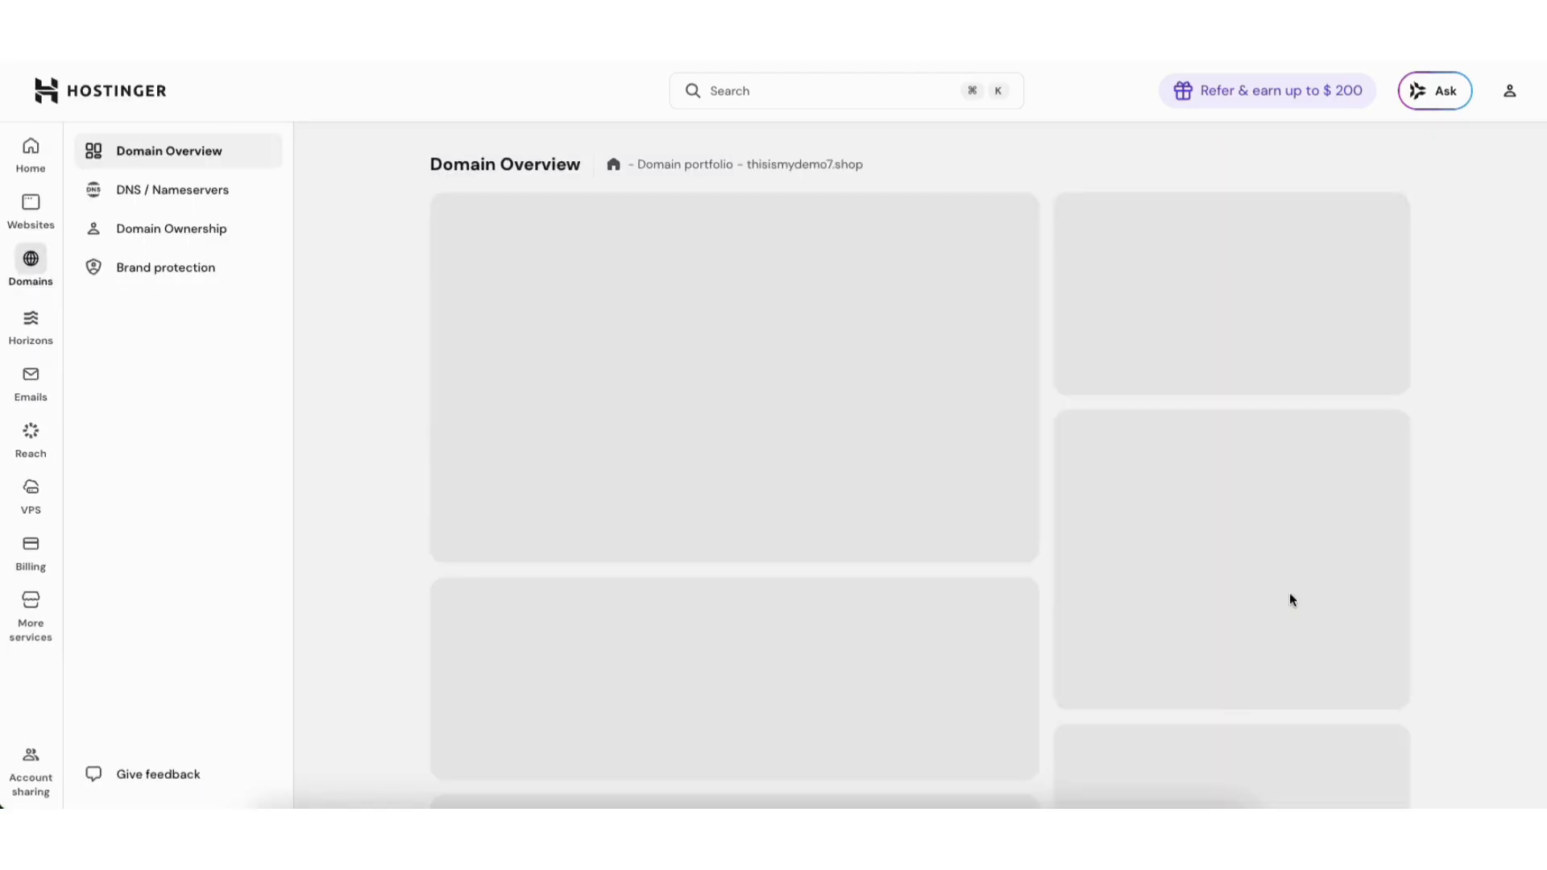
pyautogui.click(184, 194)
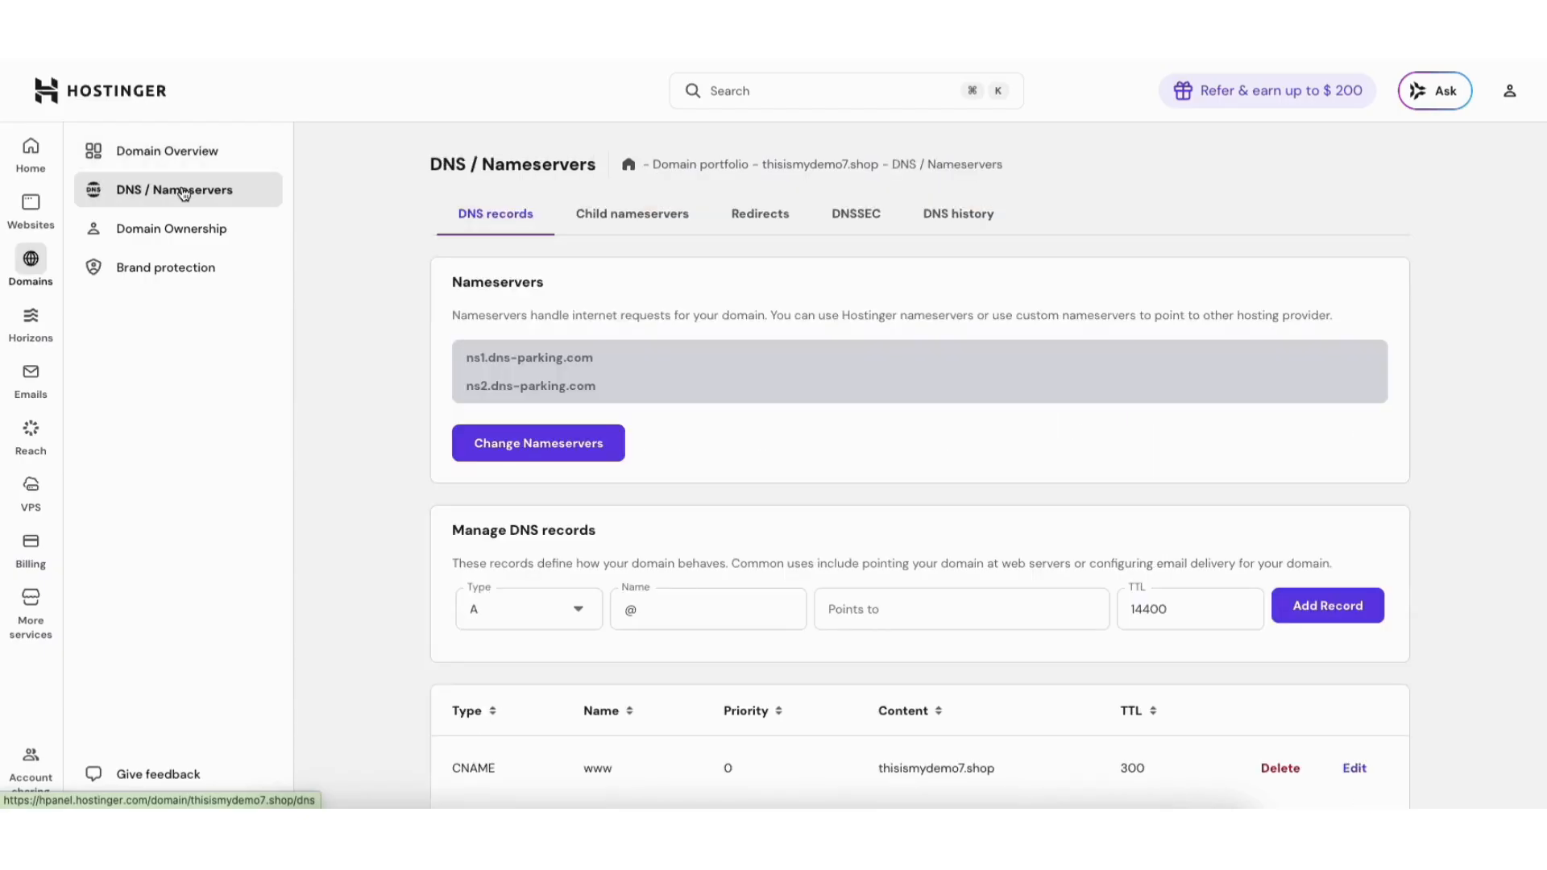
pyautogui.scroll(-3, 921, 467)
pyautogui.scroll(-4, 822, 604)
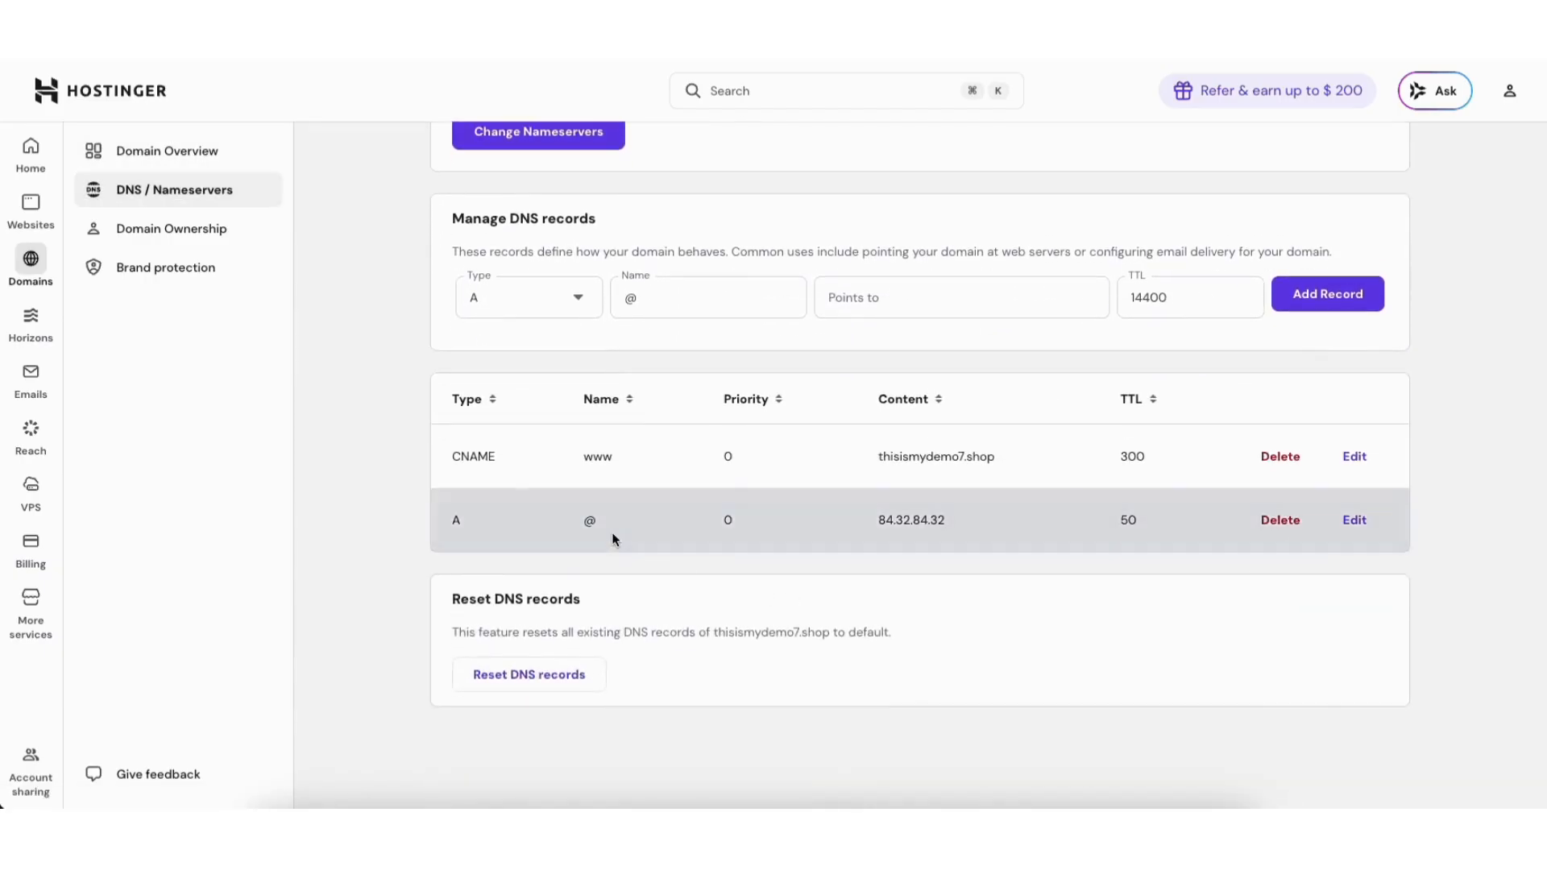
# Change the @ A record from 84.32.84.32 to 187.77.20.146 with TTL 300.
pyautogui.click(1357, 521)
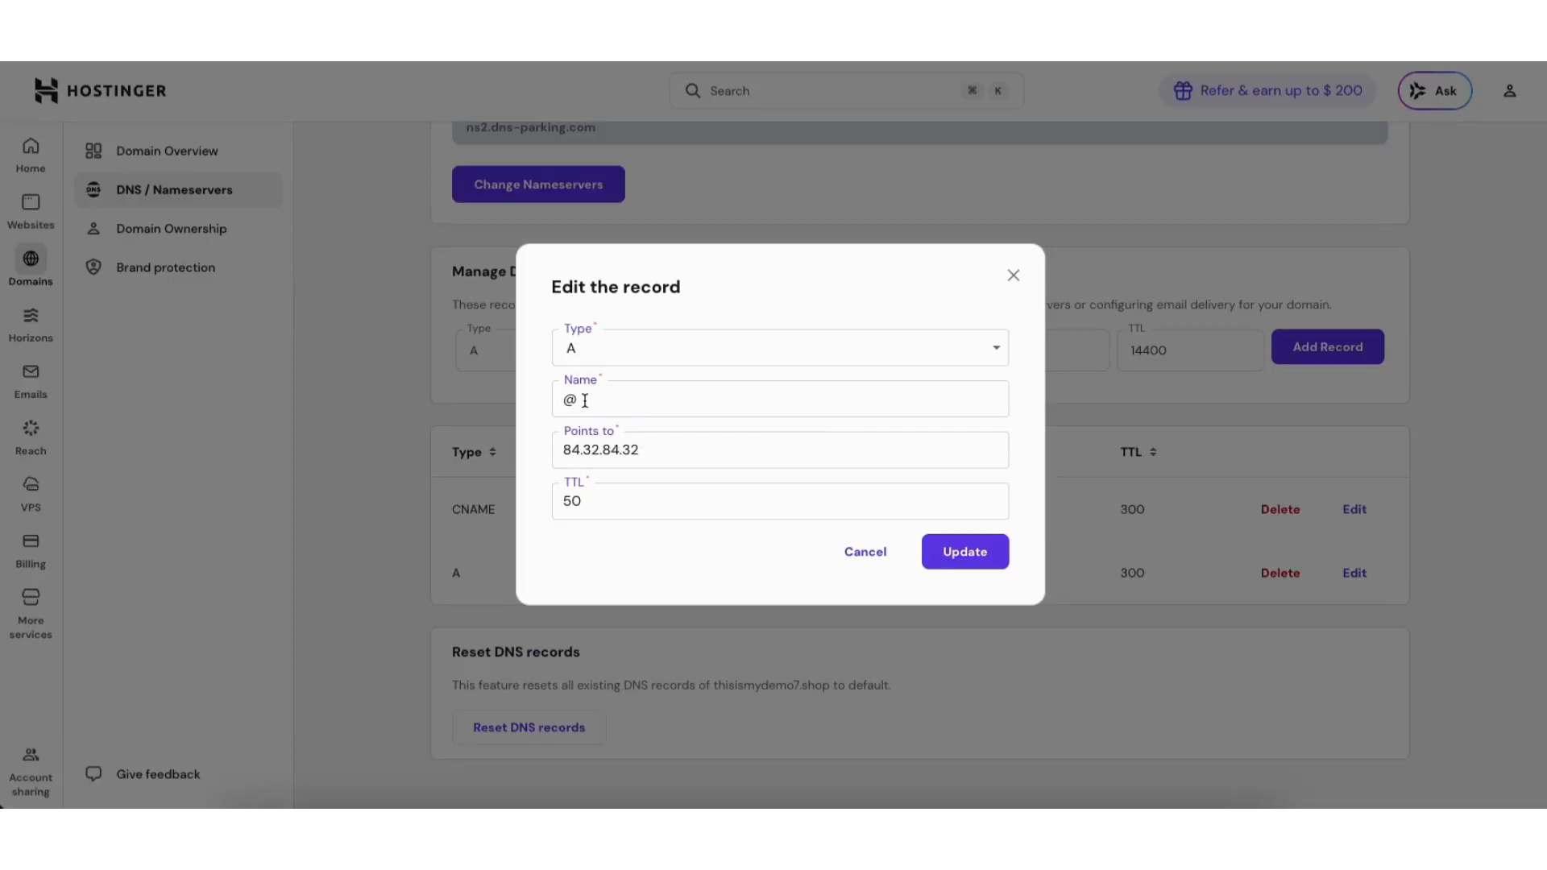
pyautogui.click(565, 456)
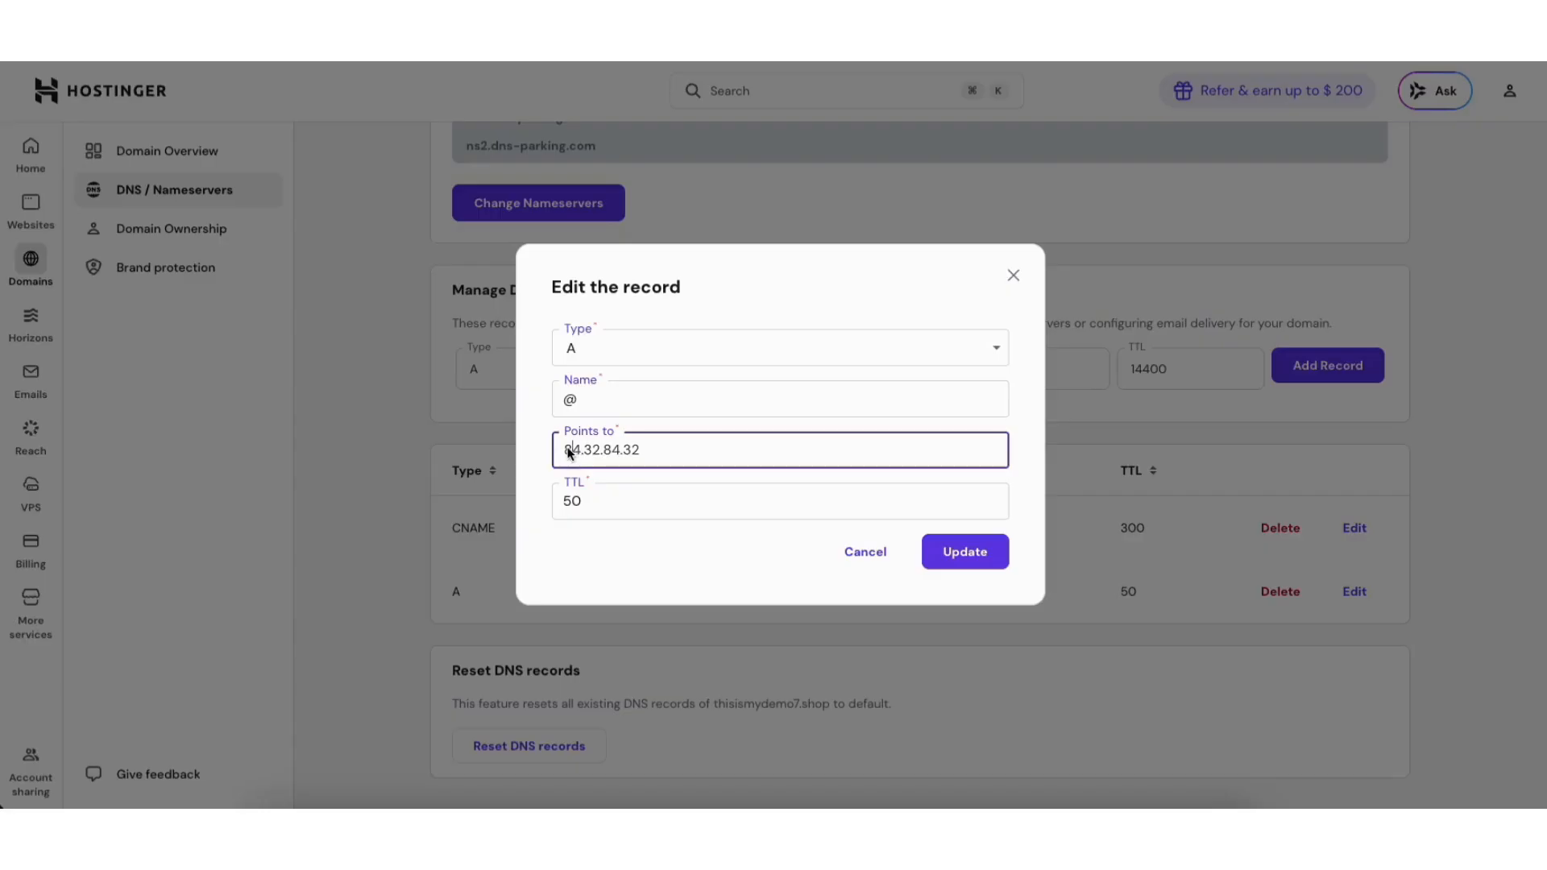
pyautogui.moveTo(565, 456); pyautogui.dragTo(681, 457)
pyautogui.press('BackSpace')
pyautogui.press('super+v')
pyautogui.moveTo(590, 503); pyautogui.dragTo(553, 499)
pyautogui.write('300')
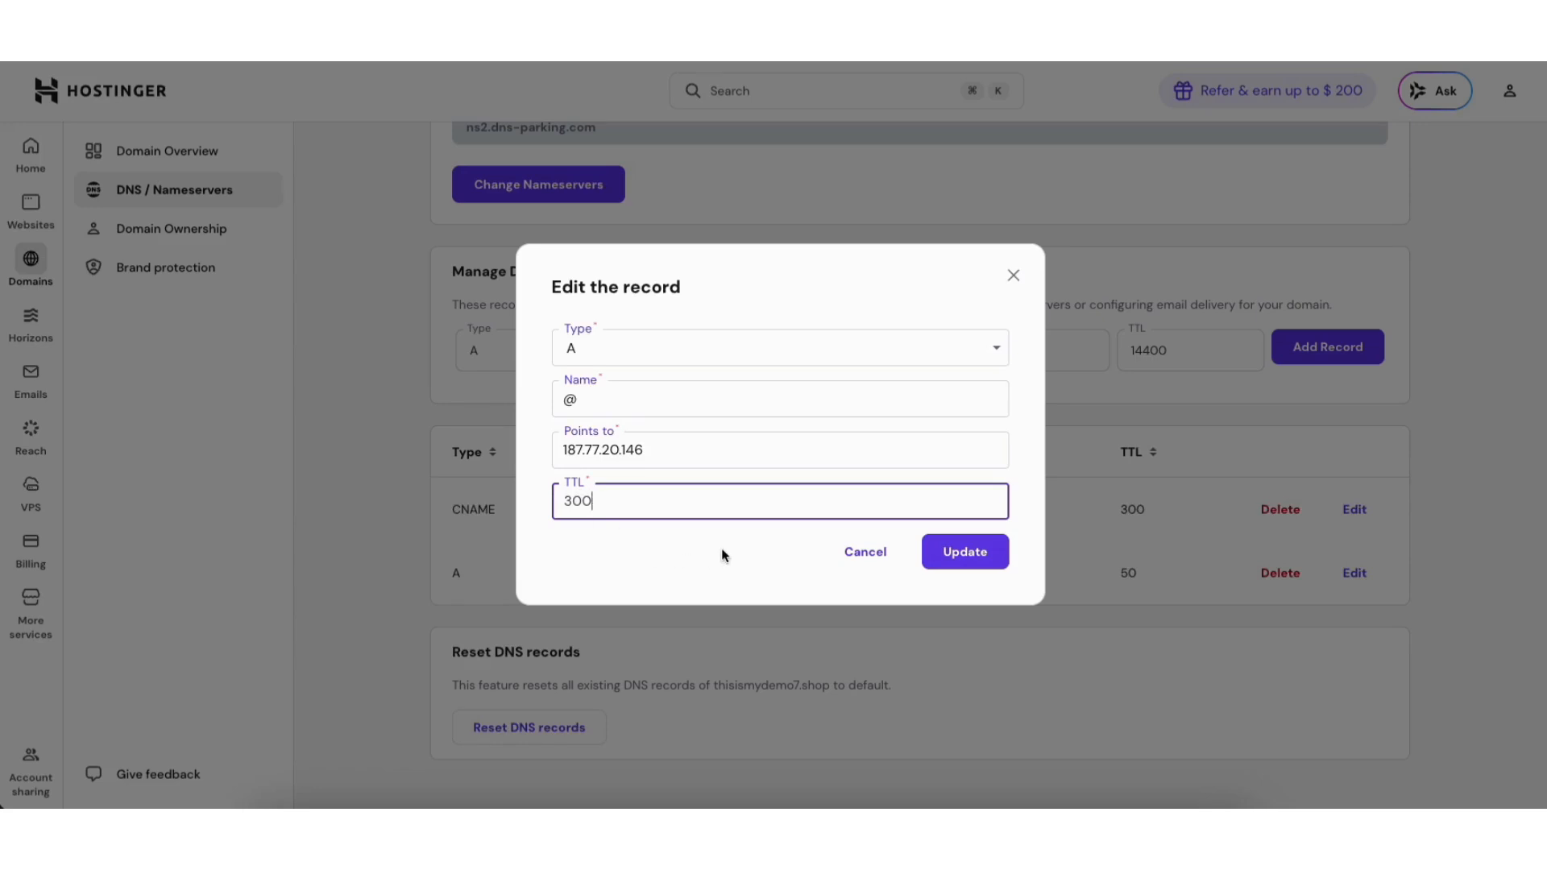
pyautogui.click(952, 557)
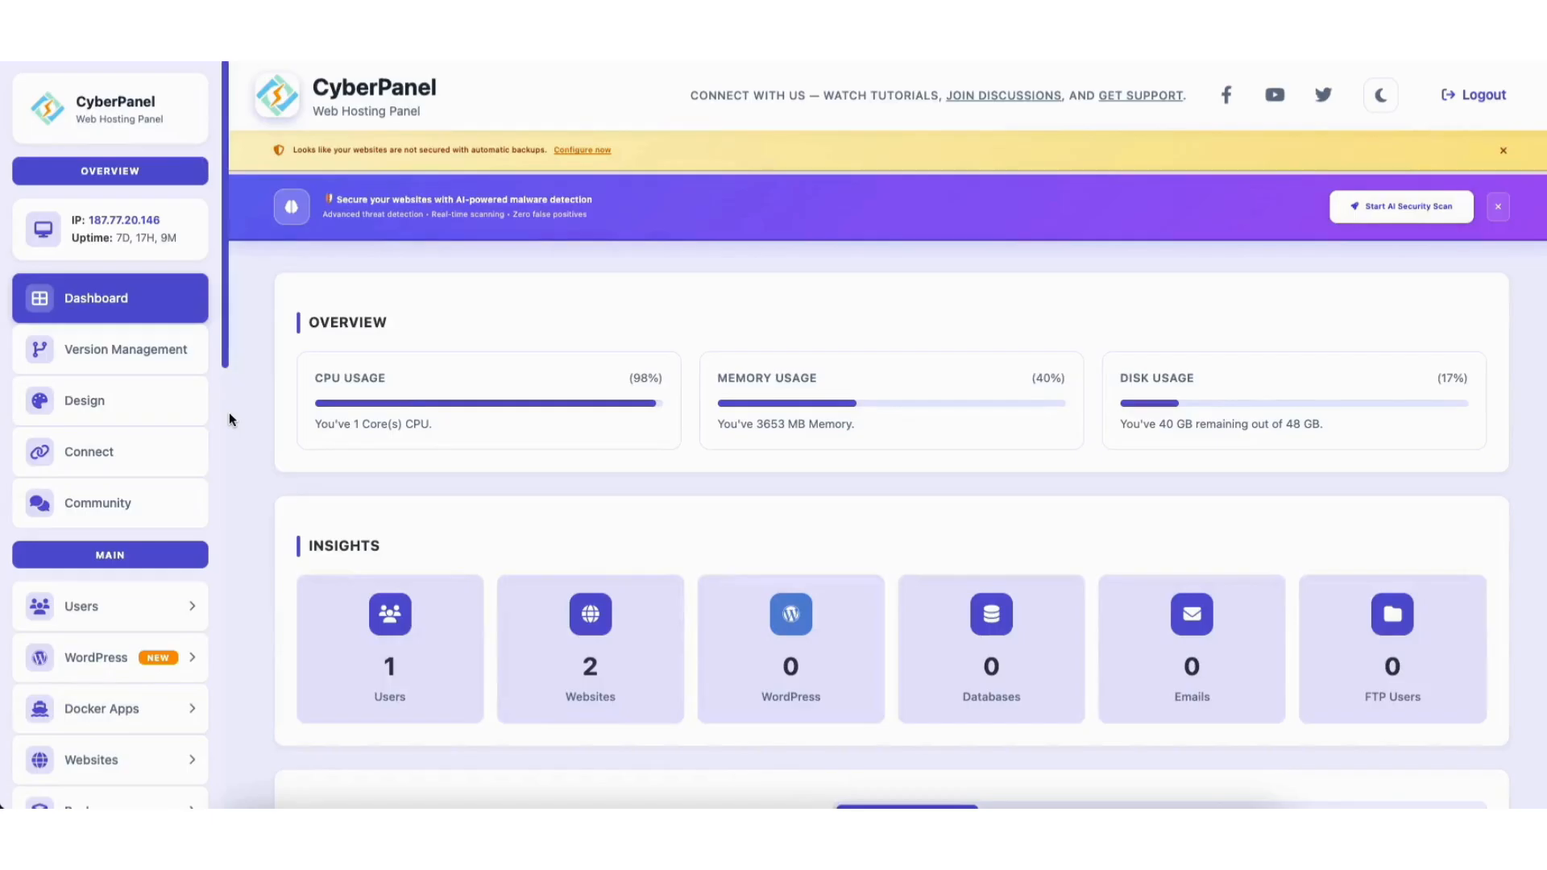
# Open thisismydemo7.shop's management page from List Websites and scroll to Quick App Installer.
pyautogui.scroll(-4, 162, 451)
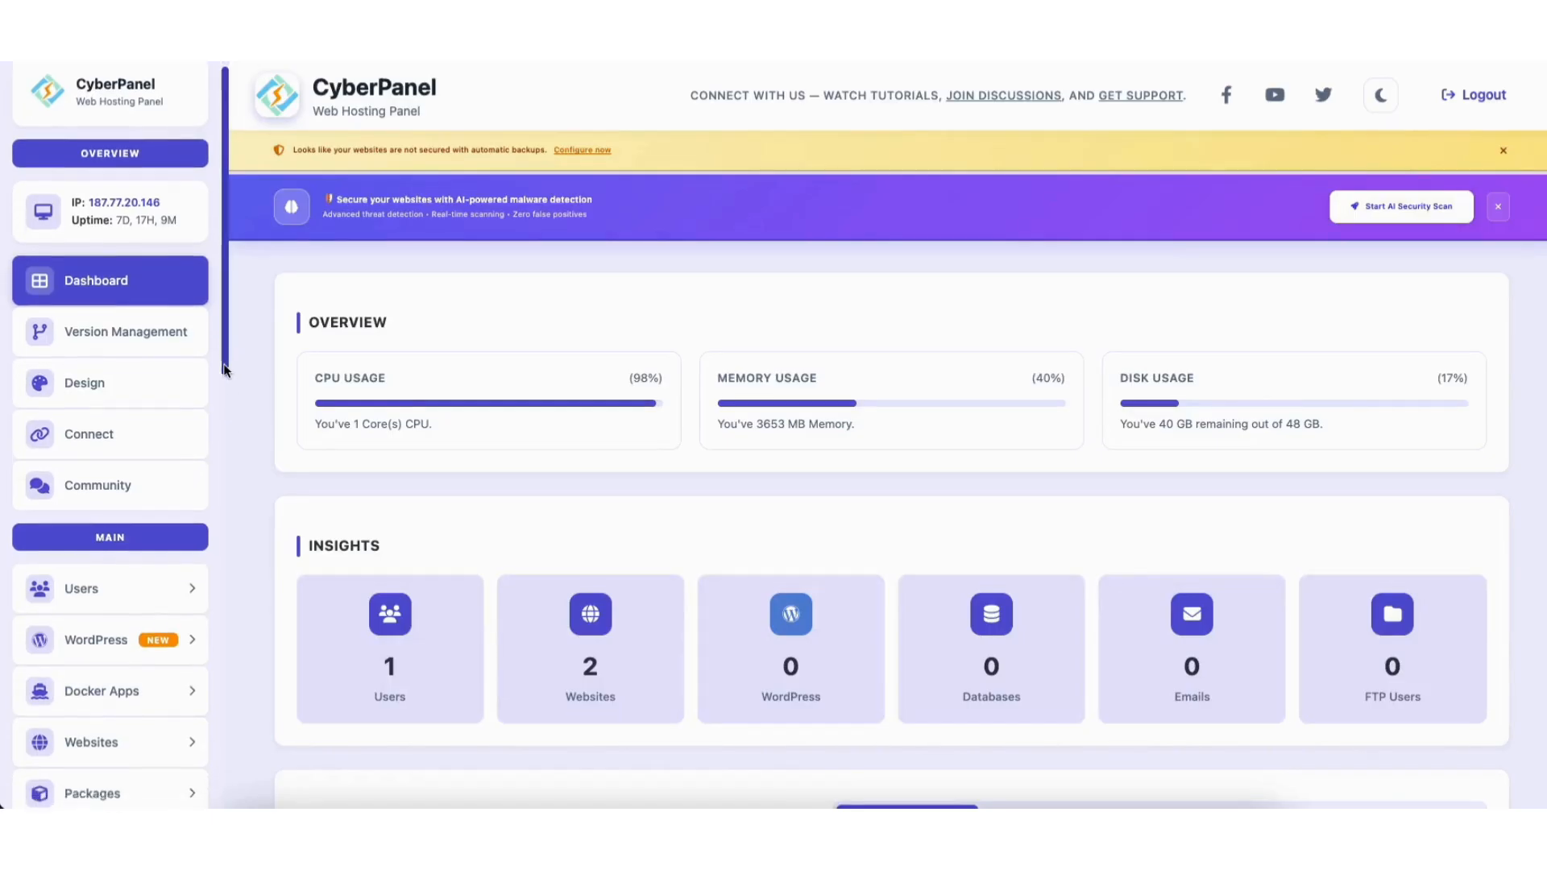
pyautogui.click(138, 455)
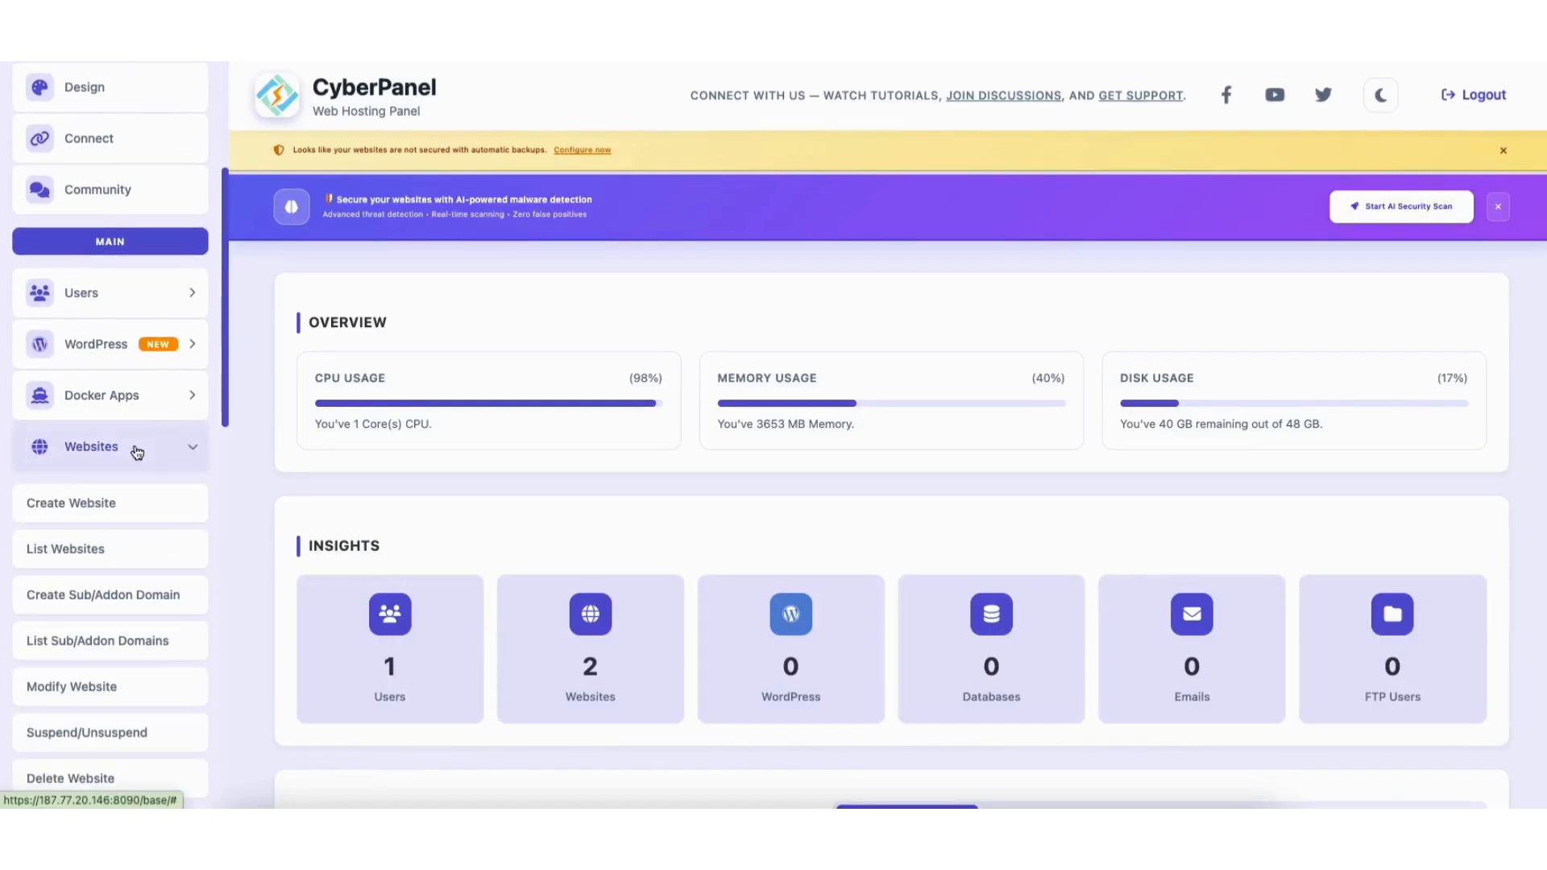
pyautogui.click(85, 548)
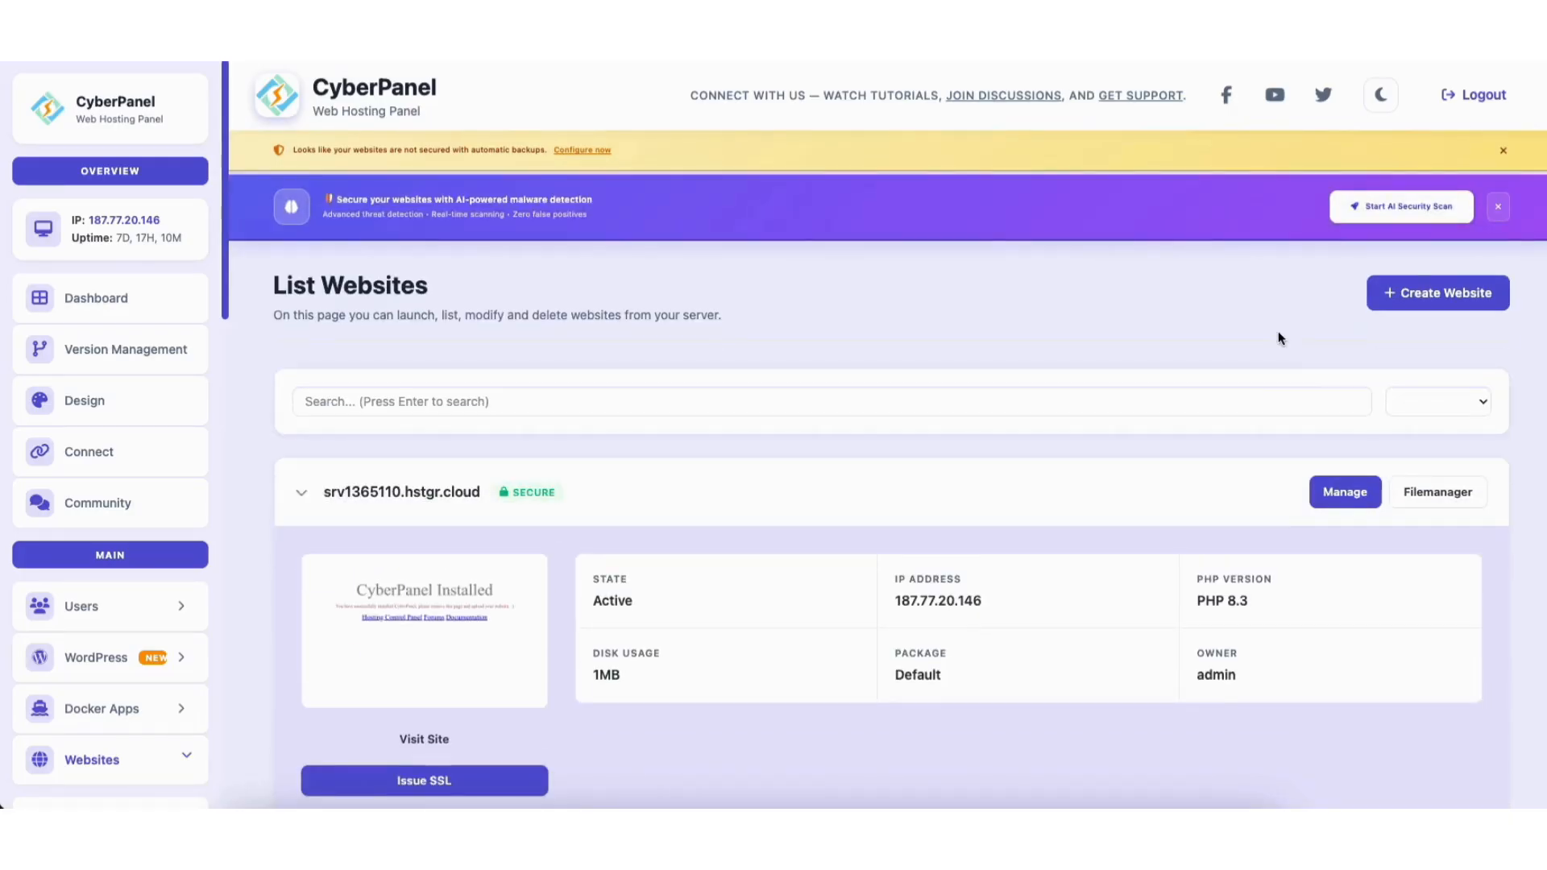
pyautogui.scroll(-3, 1281, 333)
pyautogui.click(1343, 673)
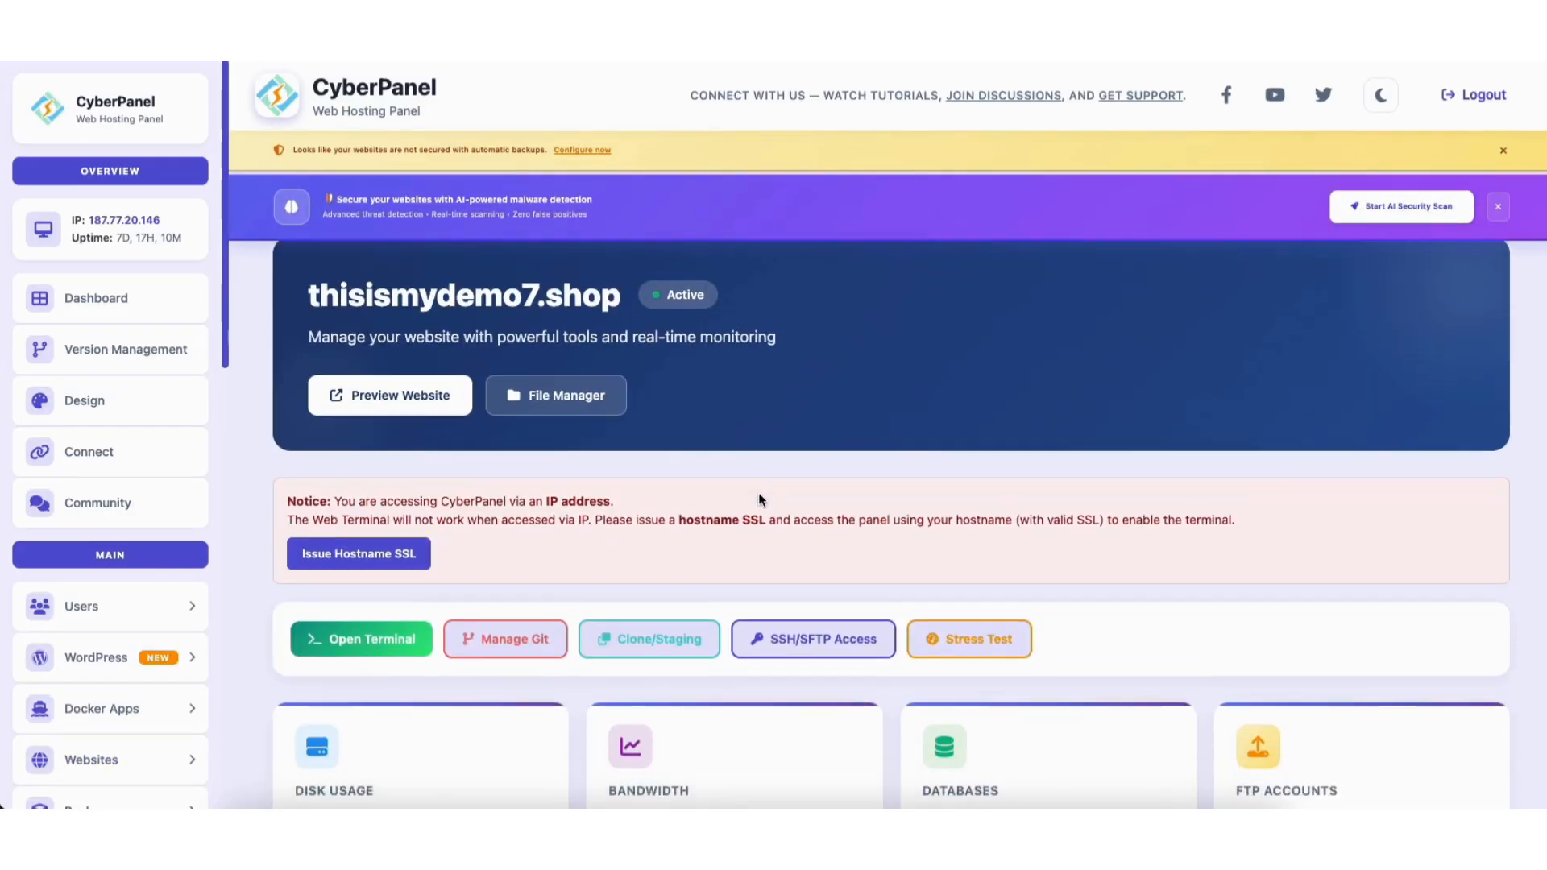
pyautogui.scroll(-10, 757, 491)
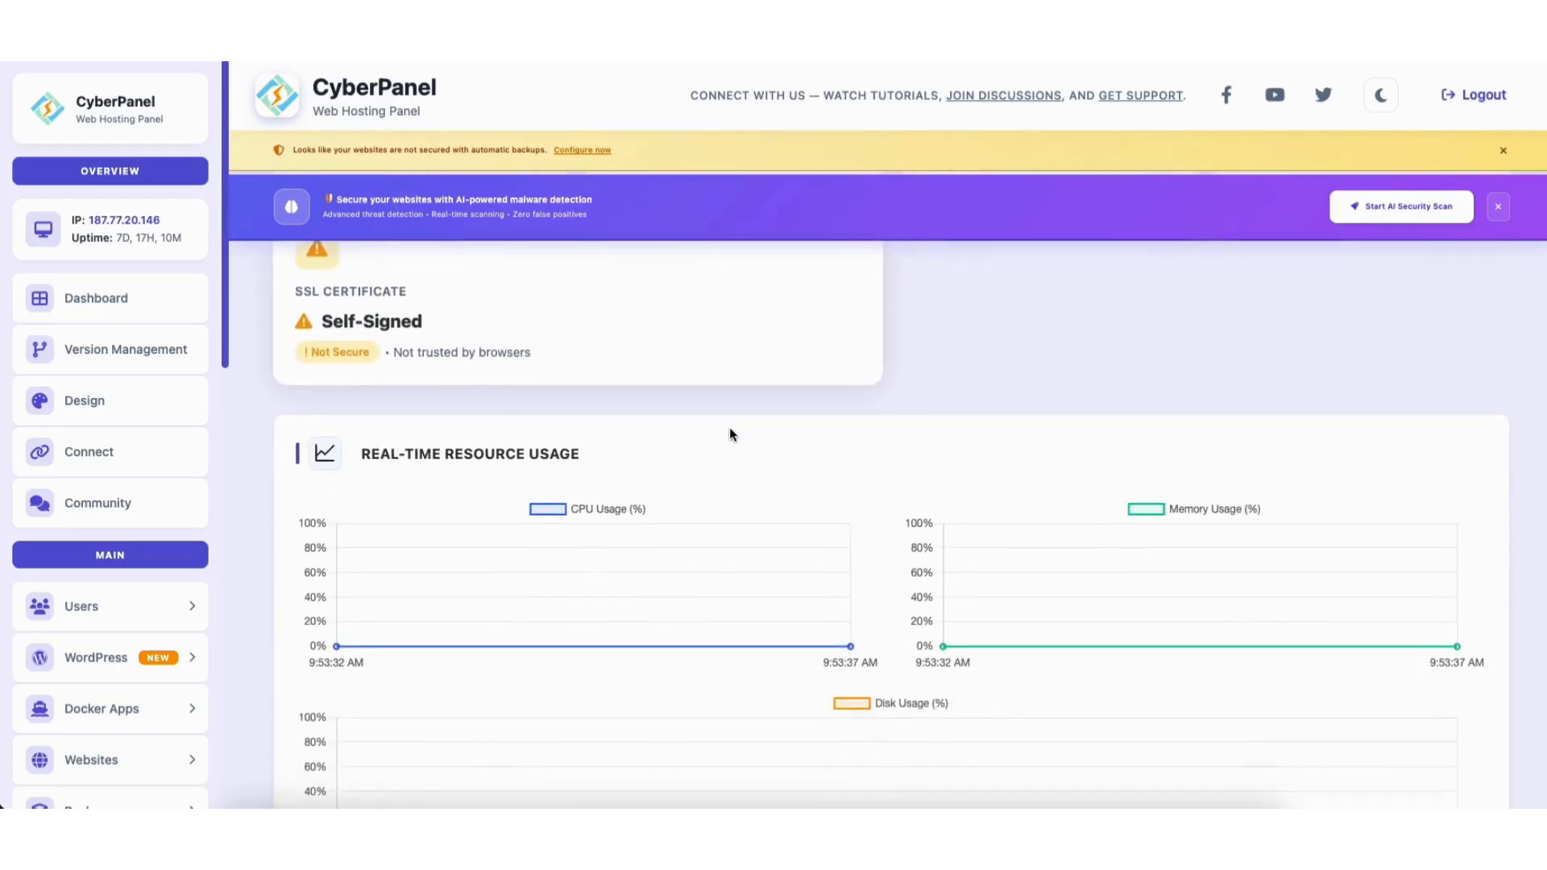
pyautogui.scroll(-10, 730, 434)
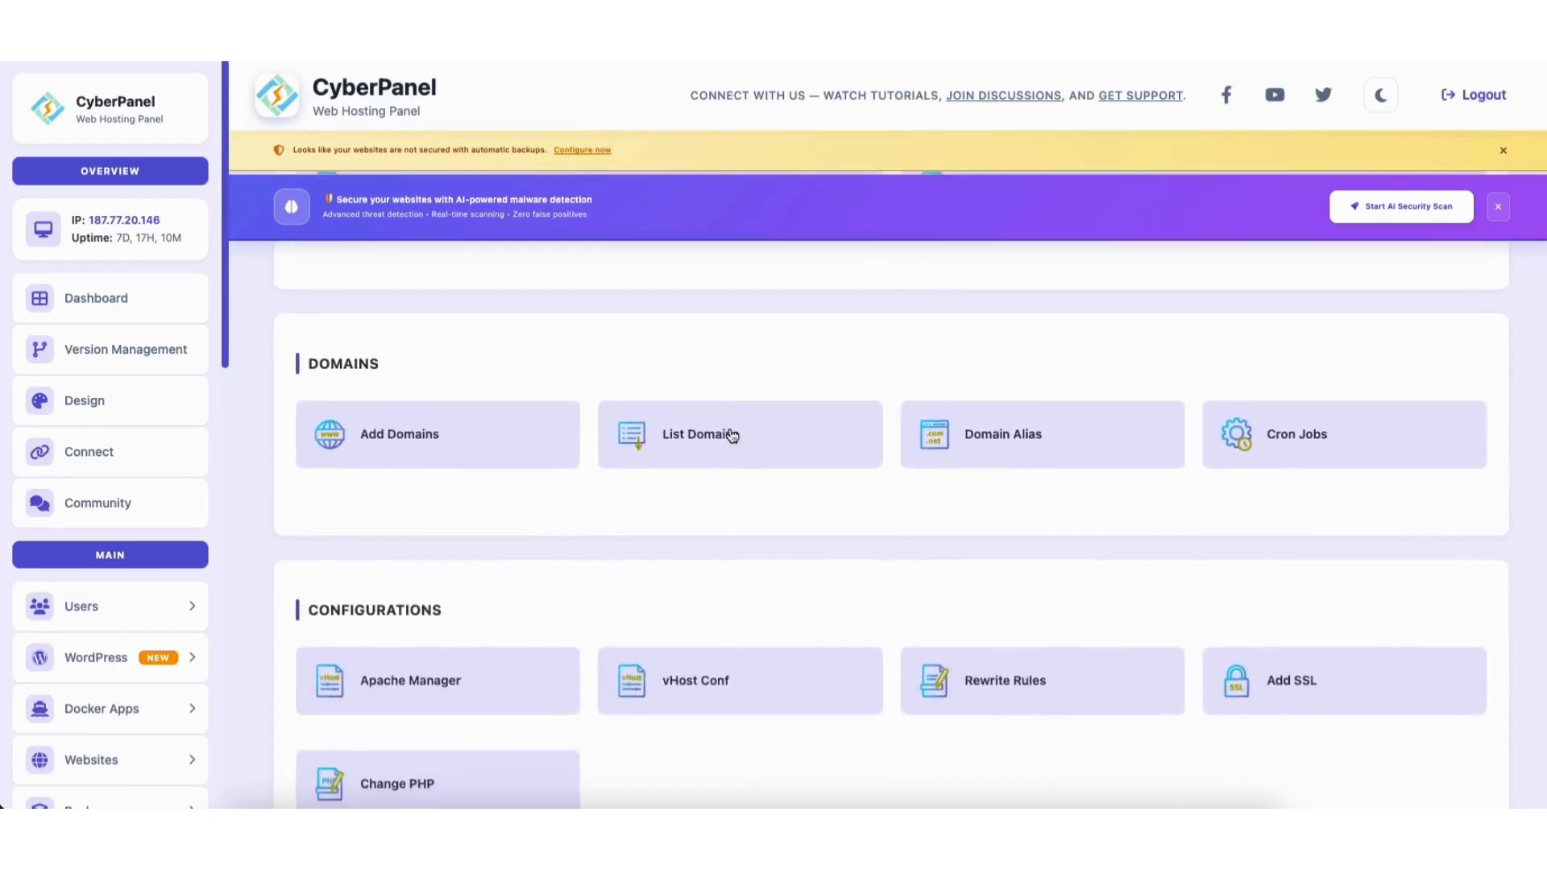
pyautogui.scroll(-11, 729, 427)
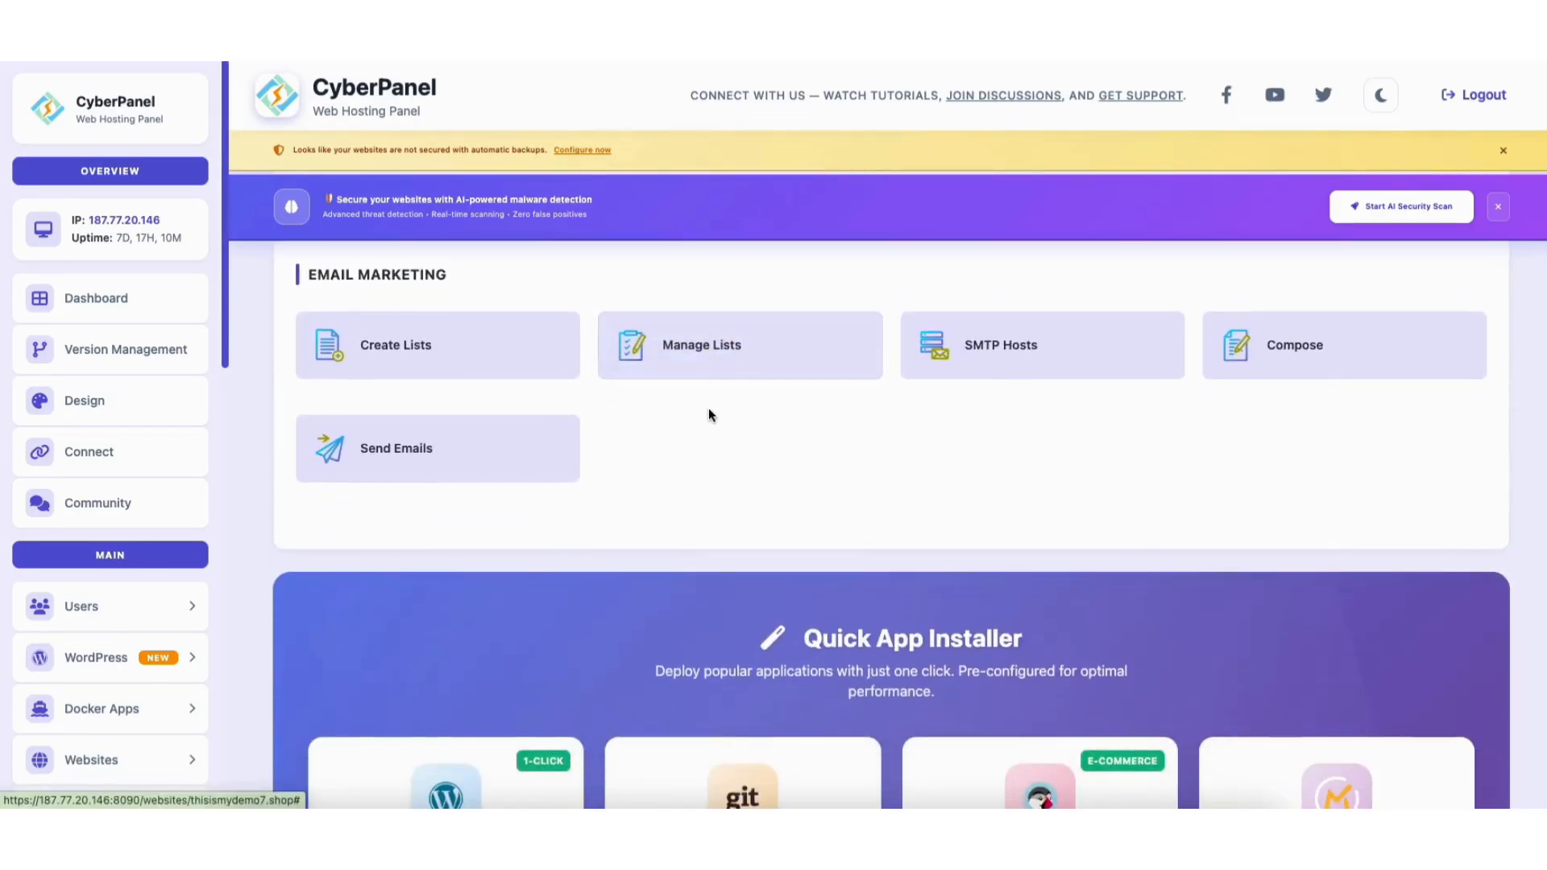
pyautogui.scroll(-4, 708, 408)
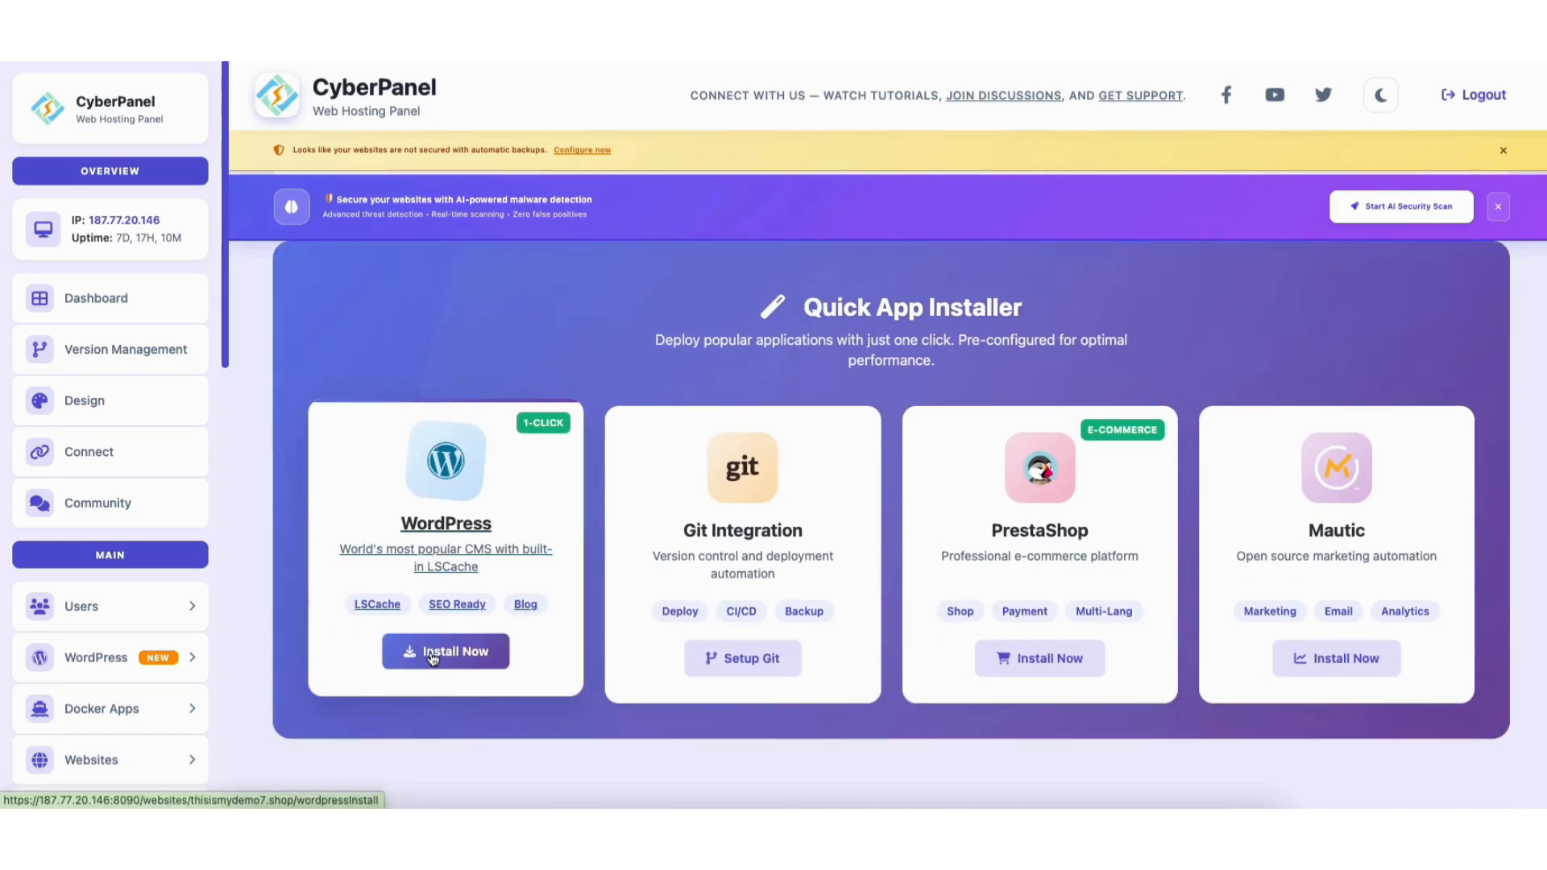
# Install WordPress titled 'Demo Website' with an admin login, password and e-mail.
pyautogui.click(433, 654)
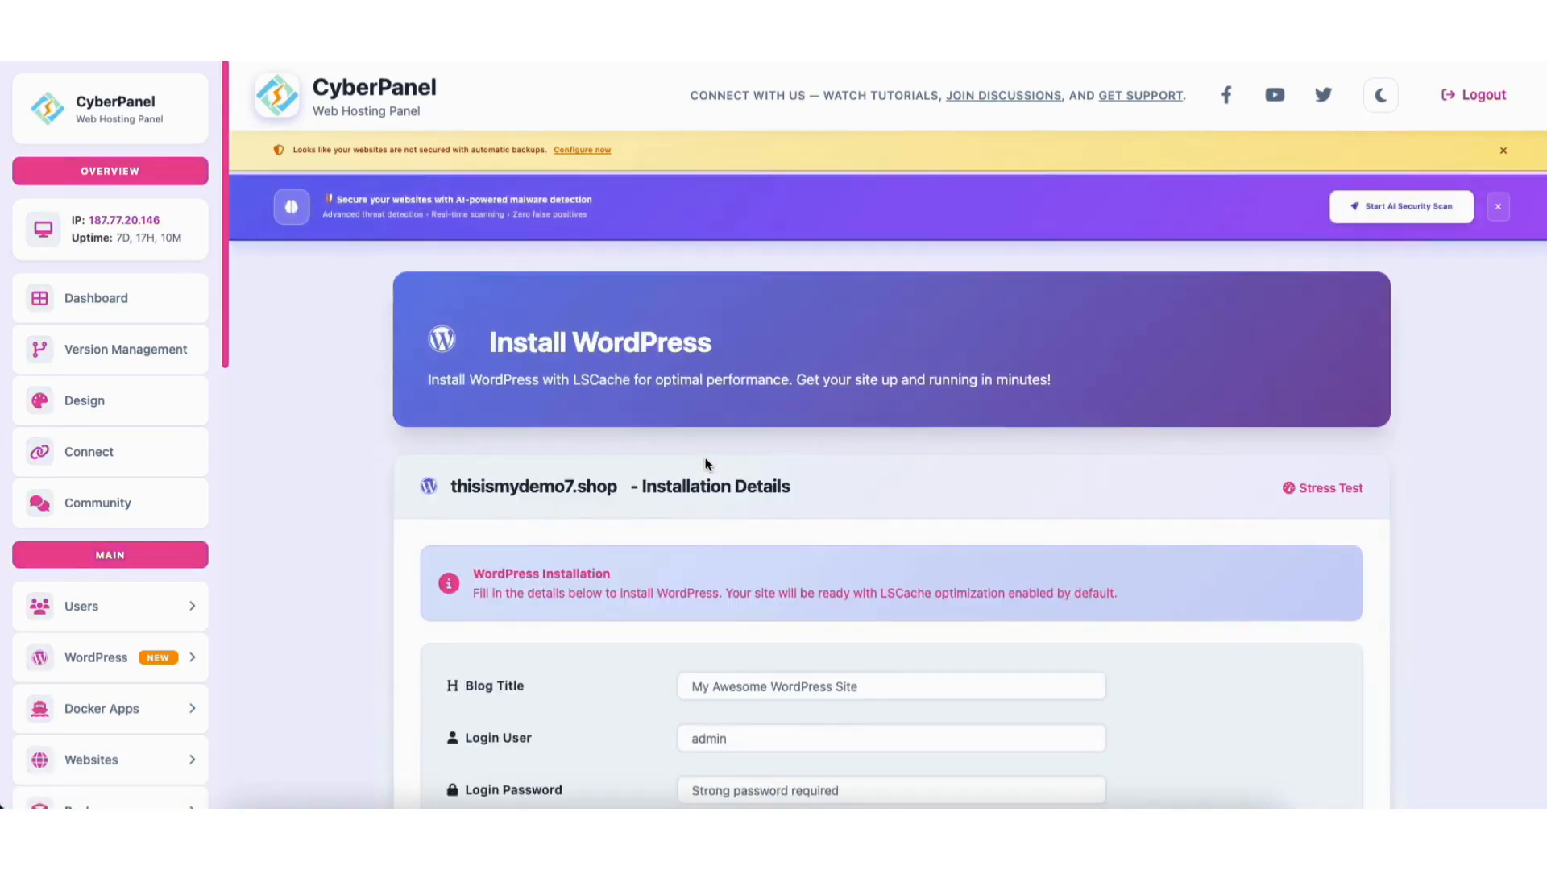
pyautogui.scroll(-4, 1472, 315)
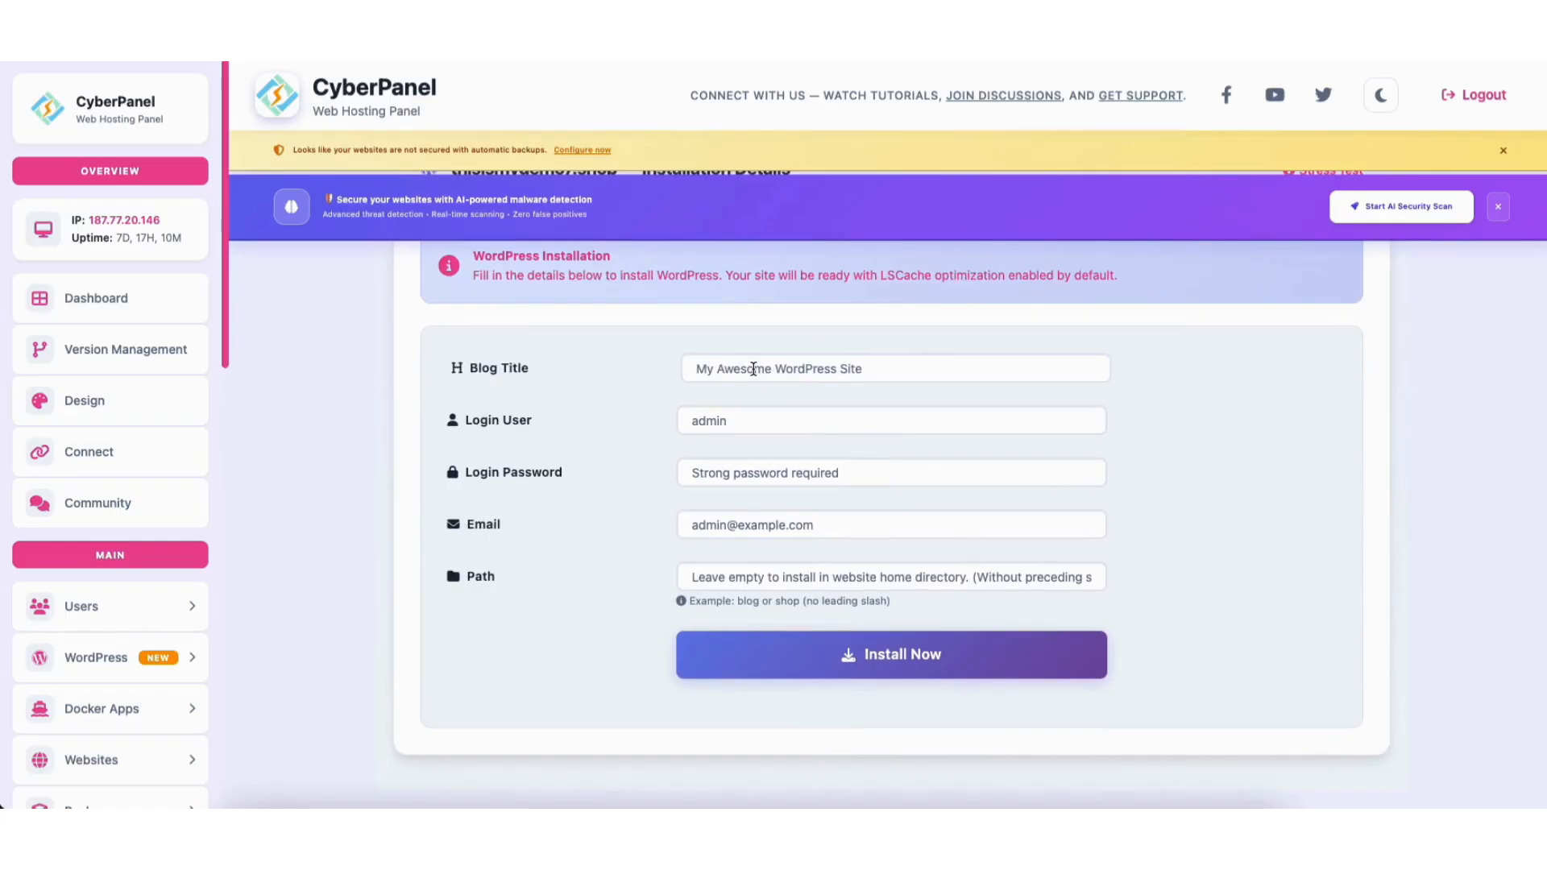
pyautogui.click(919, 360)
pyautogui.write('Demo Website')
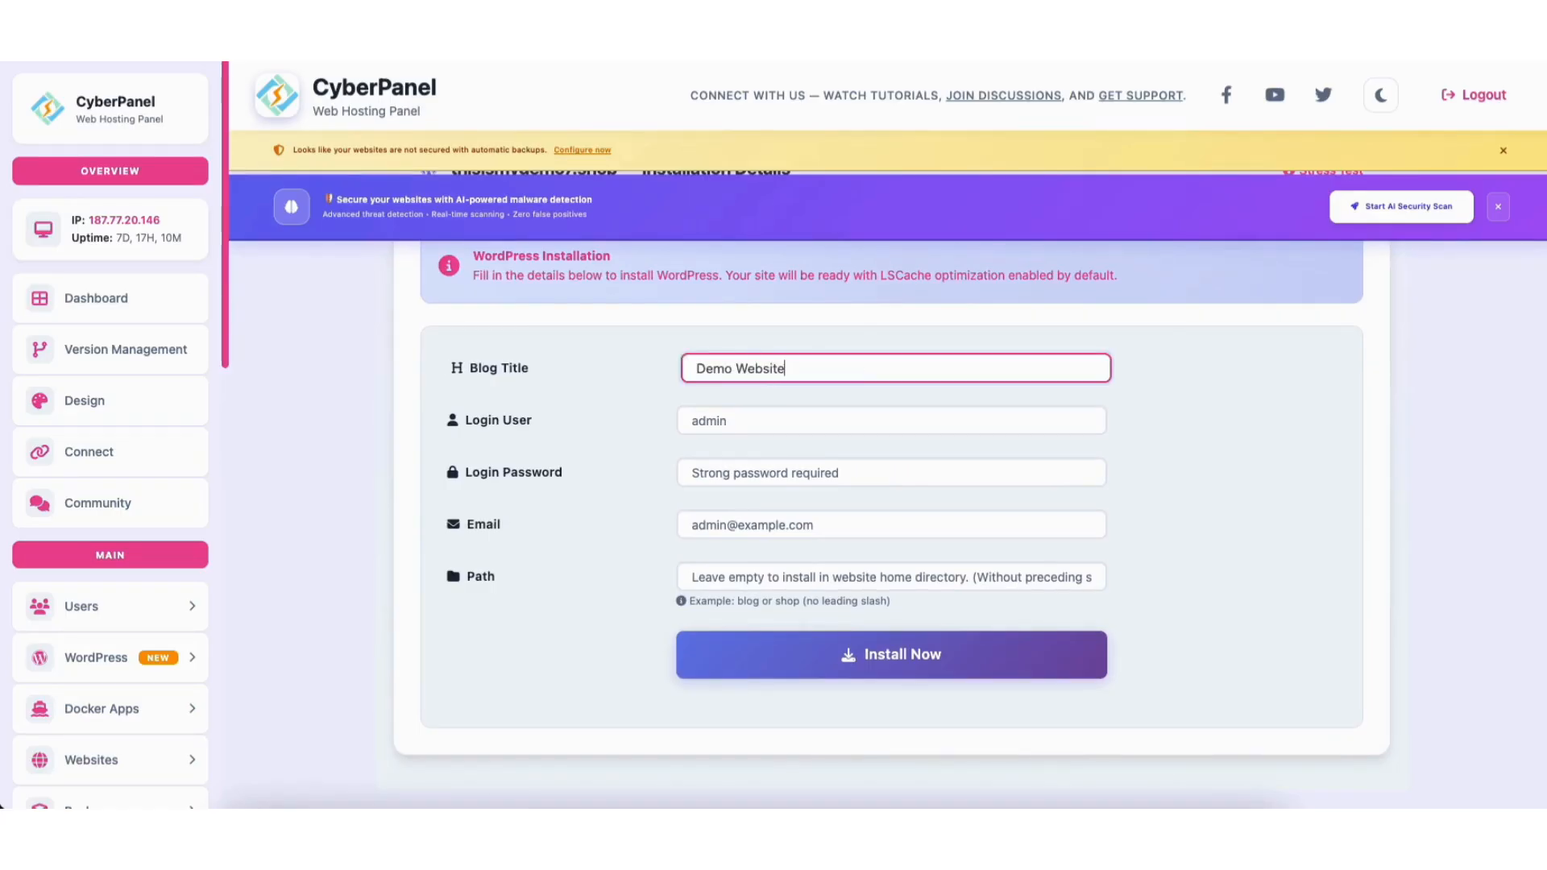
pyautogui.press('Tab')
pyautogui.write('demoadmin354')
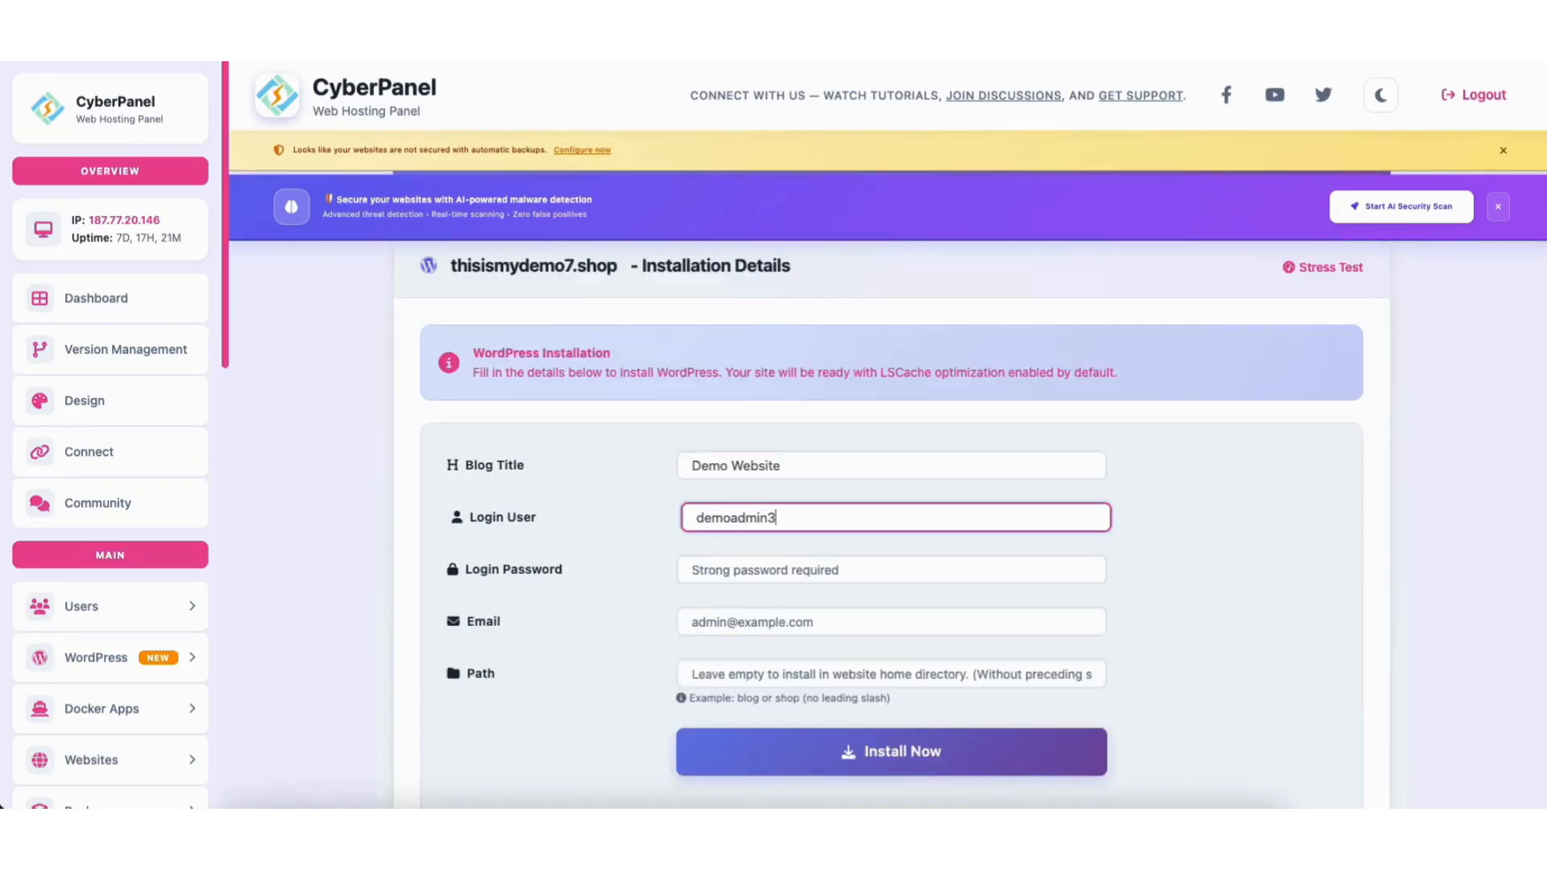
pyautogui.click(698, 578)
pyautogui.write('**********')
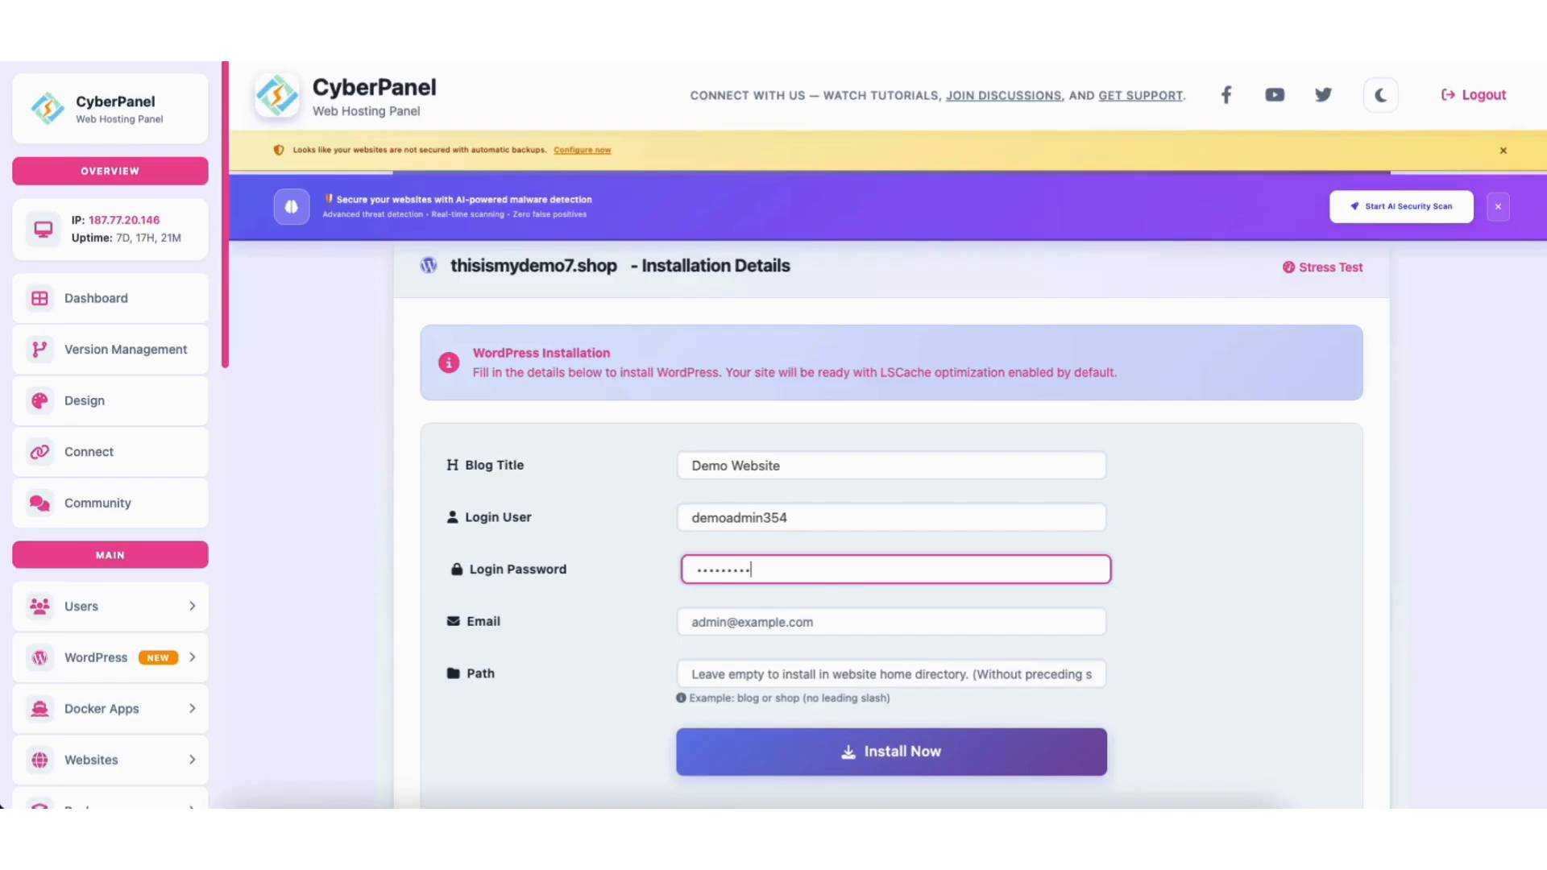
pyautogui.click(714, 618)
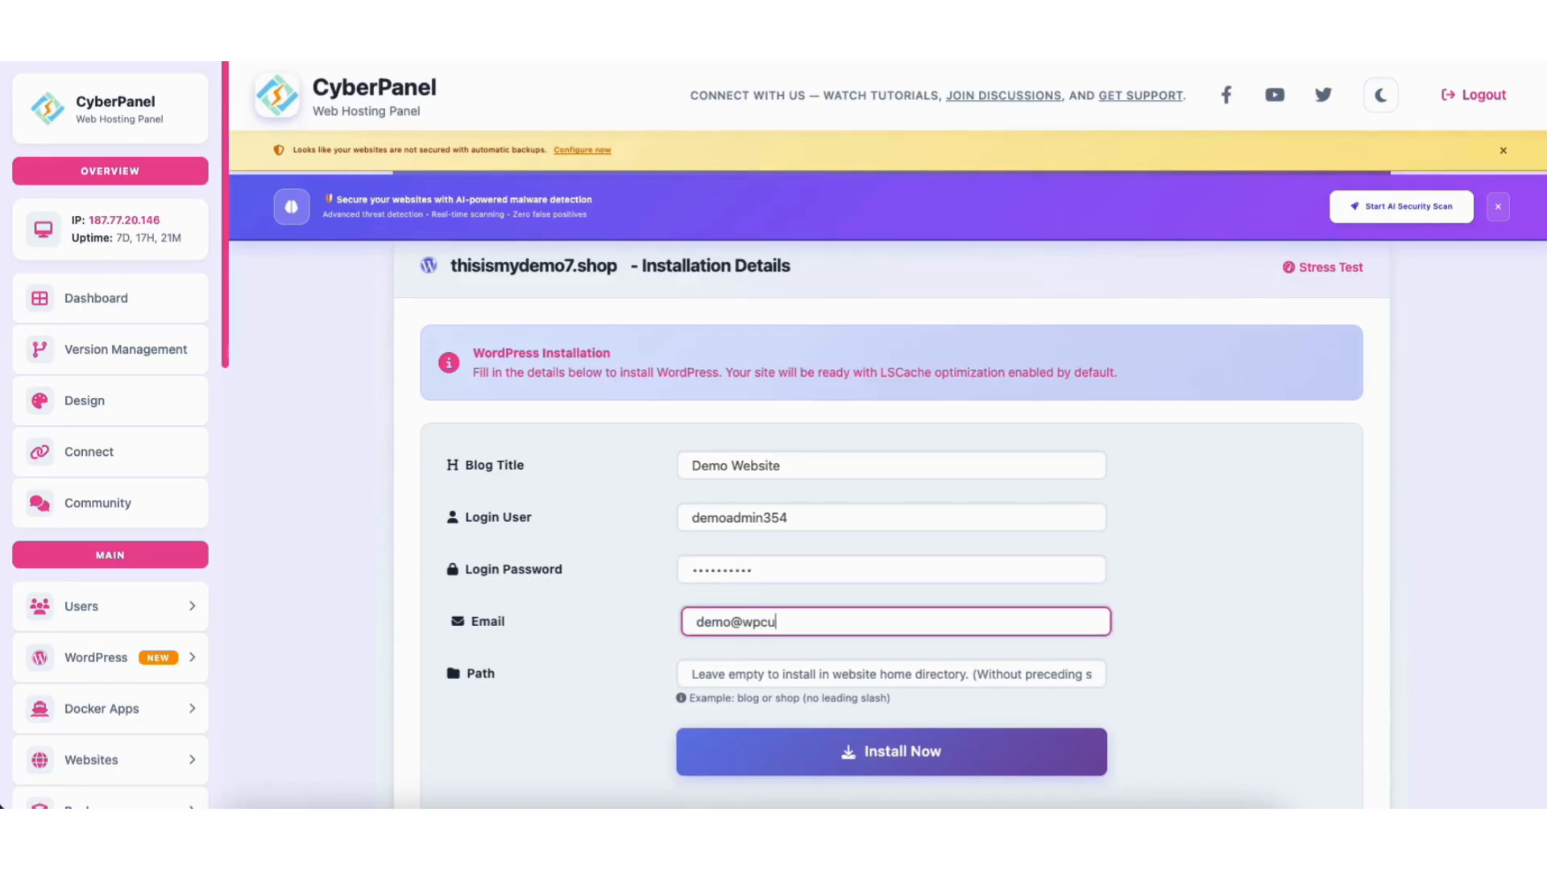
pyautogui.click(721, 705)
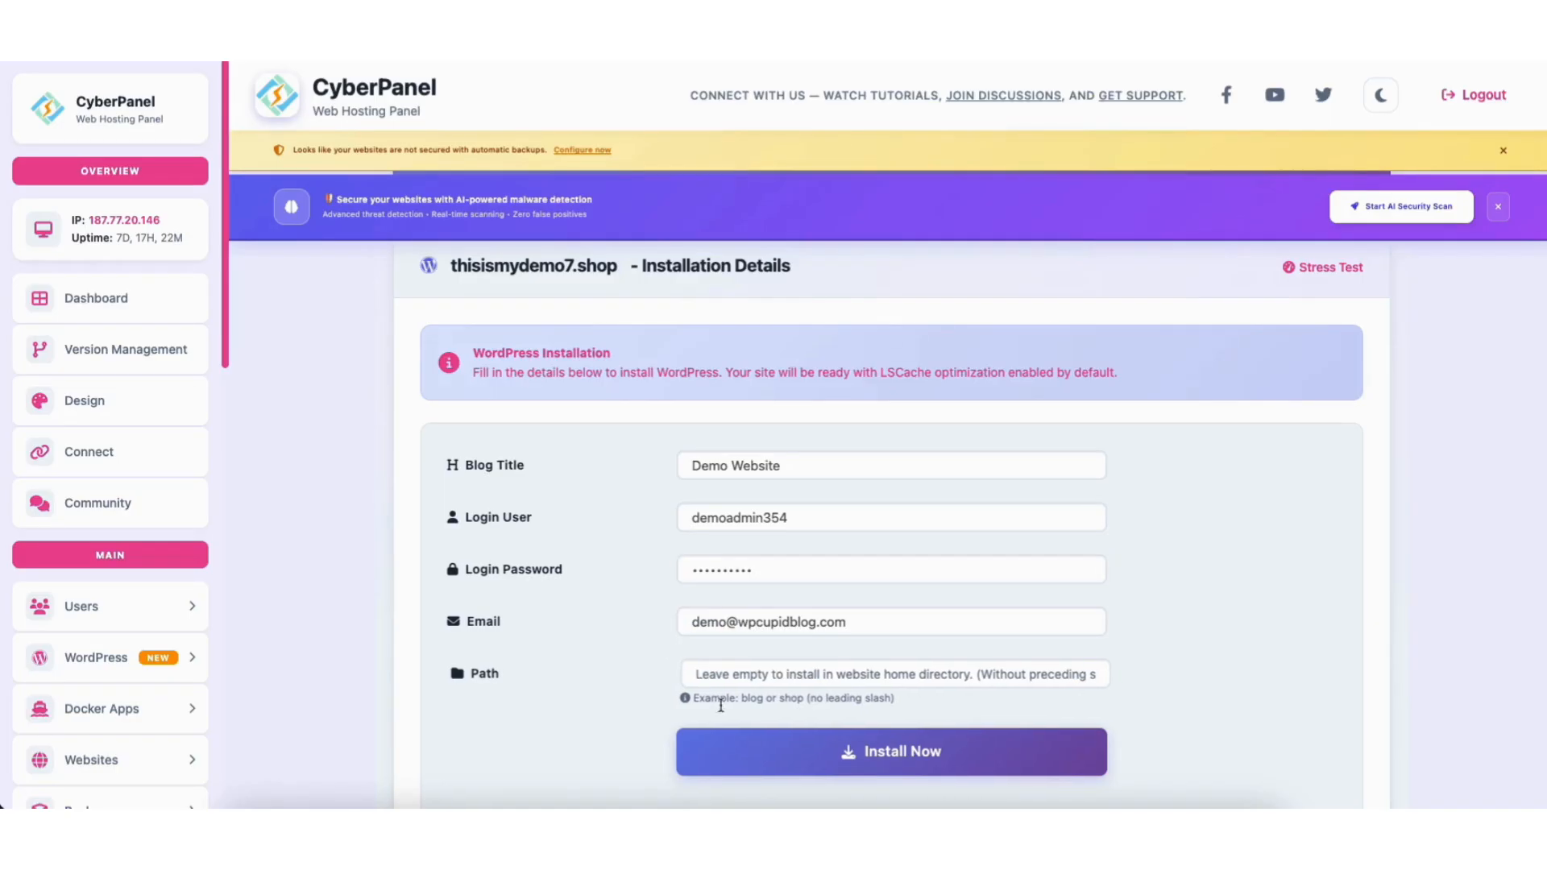
pyautogui.click(771, 761)
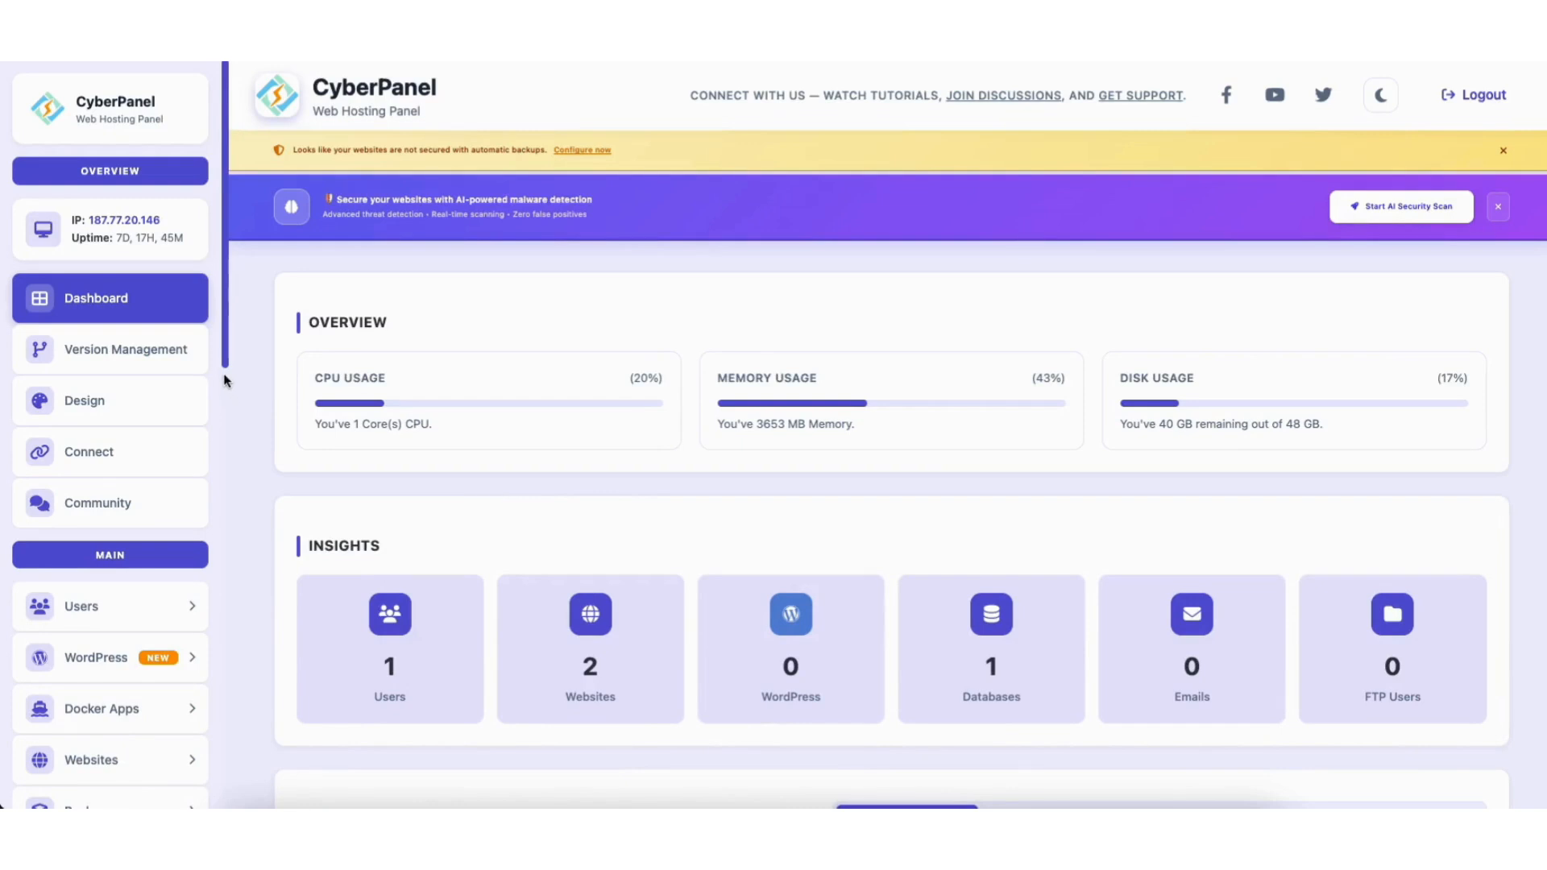
# Issue a new SSL certificate for thisismydemo7.shop from CyberPanel's List Websites page.
pyautogui.moveTo(226, 377); pyautogui.dragTo(224, 456)
pyautogui.click(100, 529)
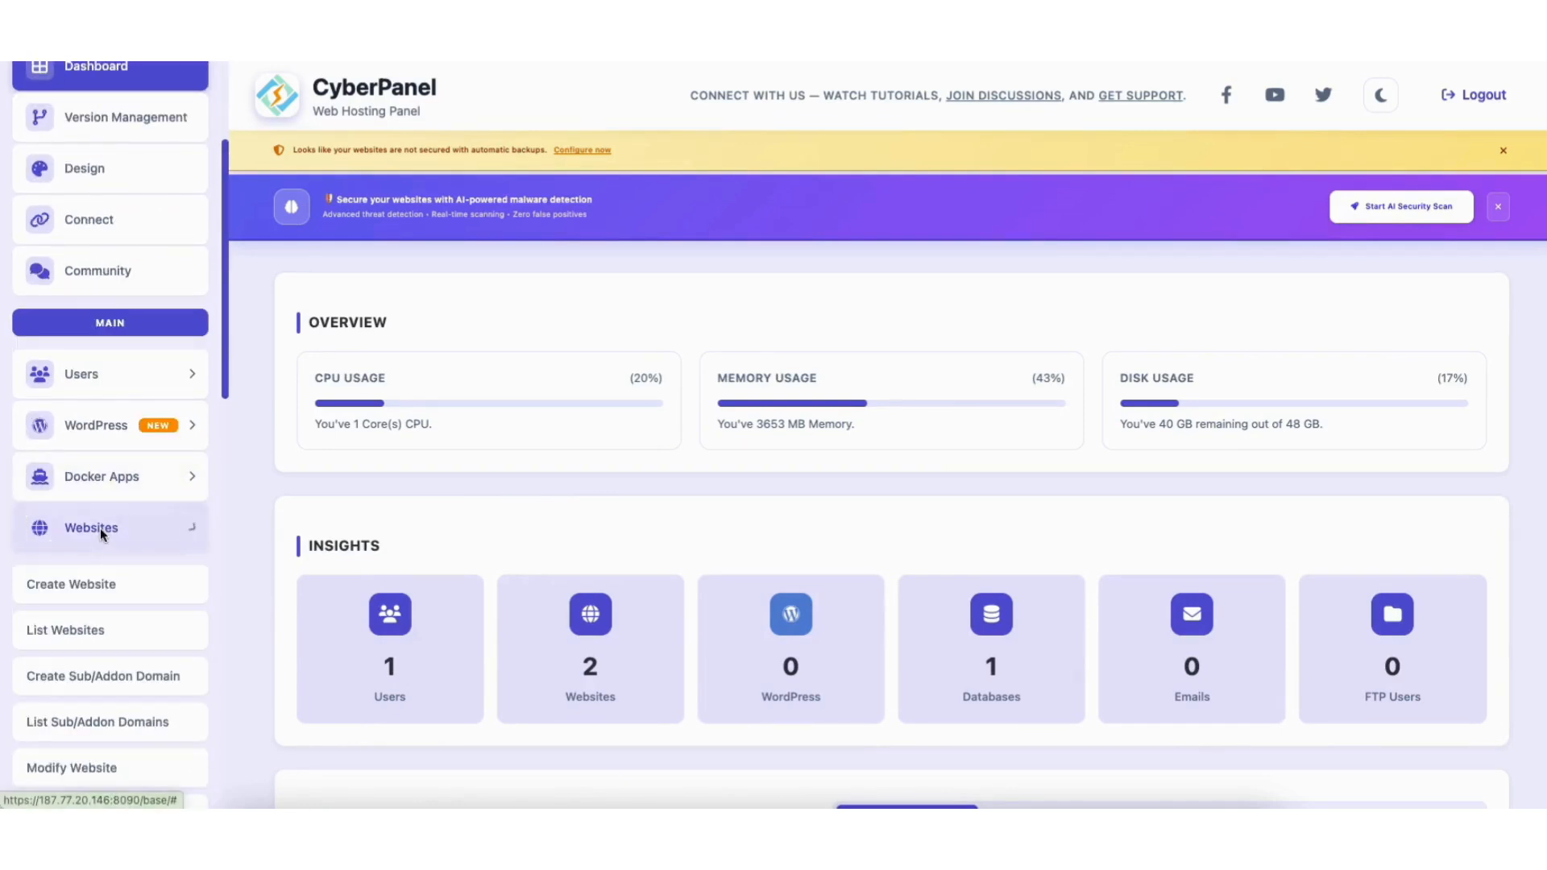
pyautogui.click(74, 632)
pyautogui.scroll(-3, 739, 296)
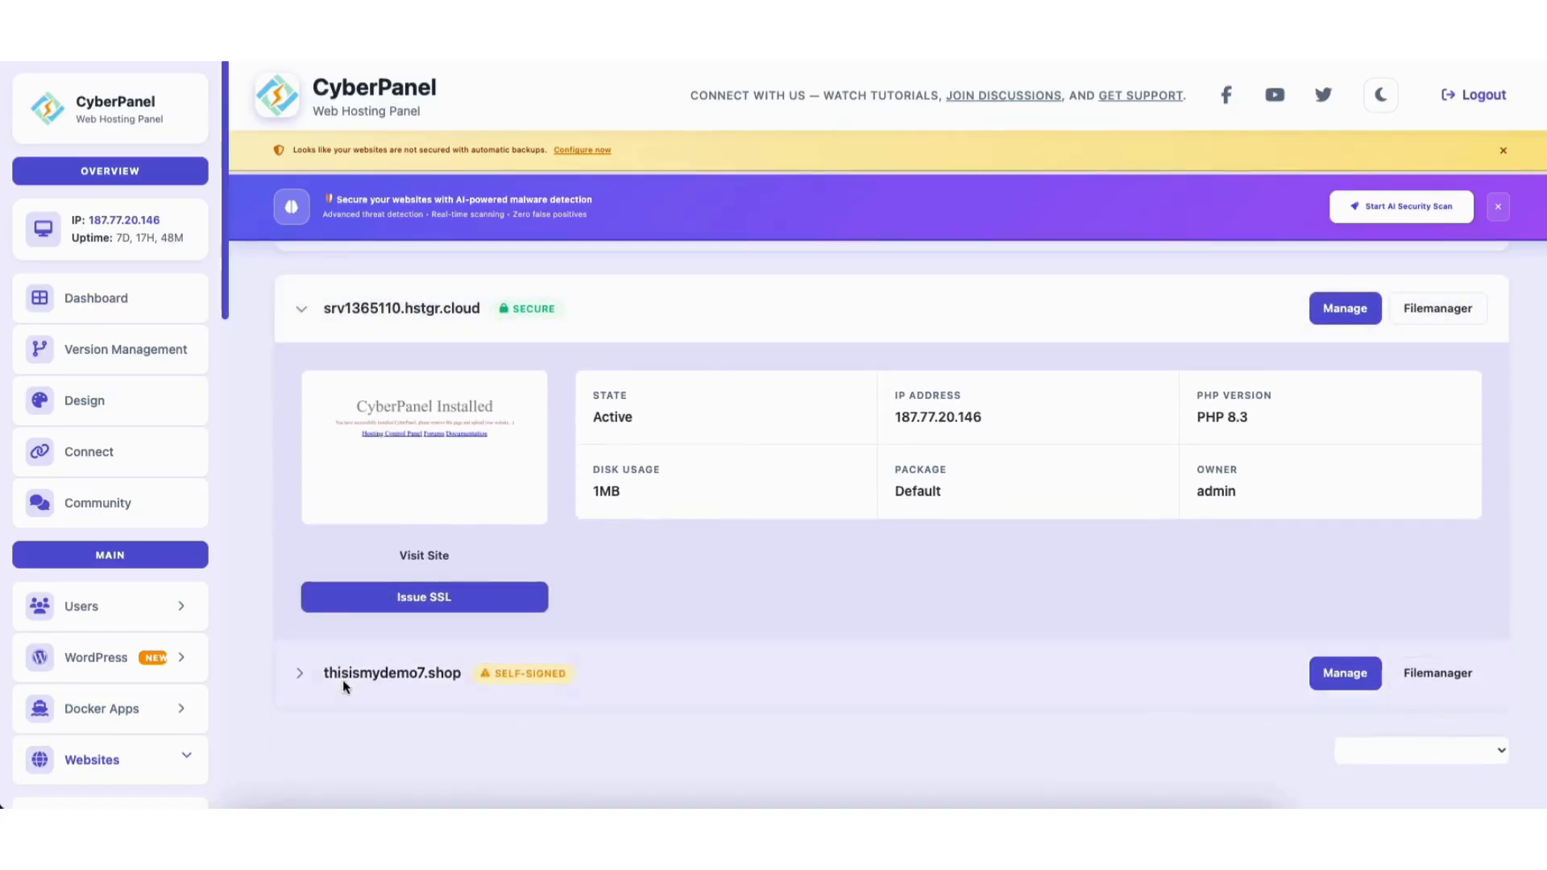
pyautogui.click(300, 675)
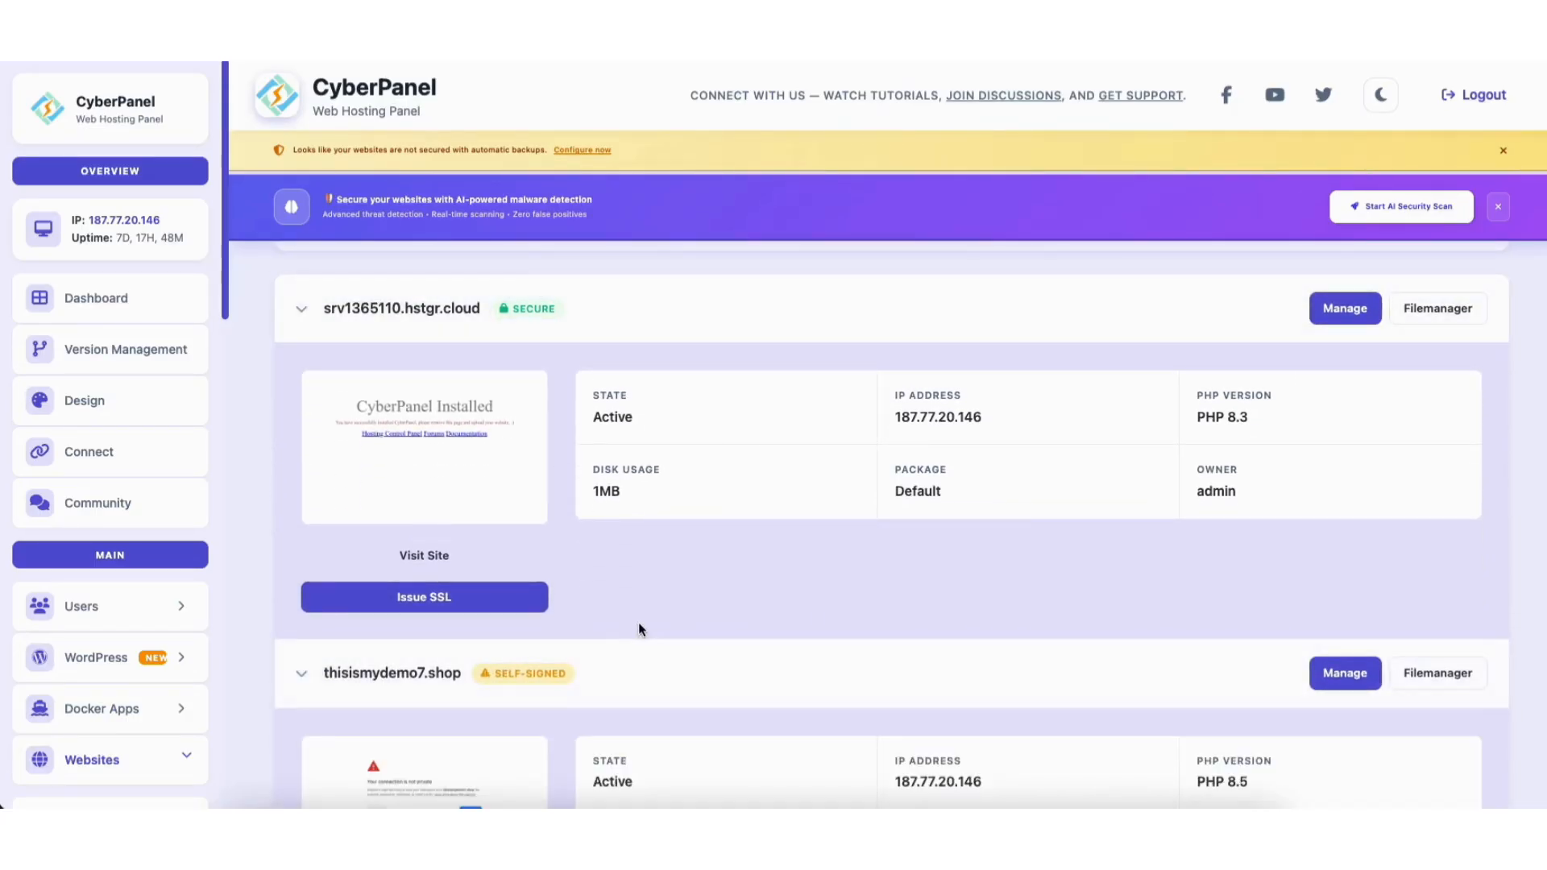
pyautogui.scroll(-3, 638, 622)
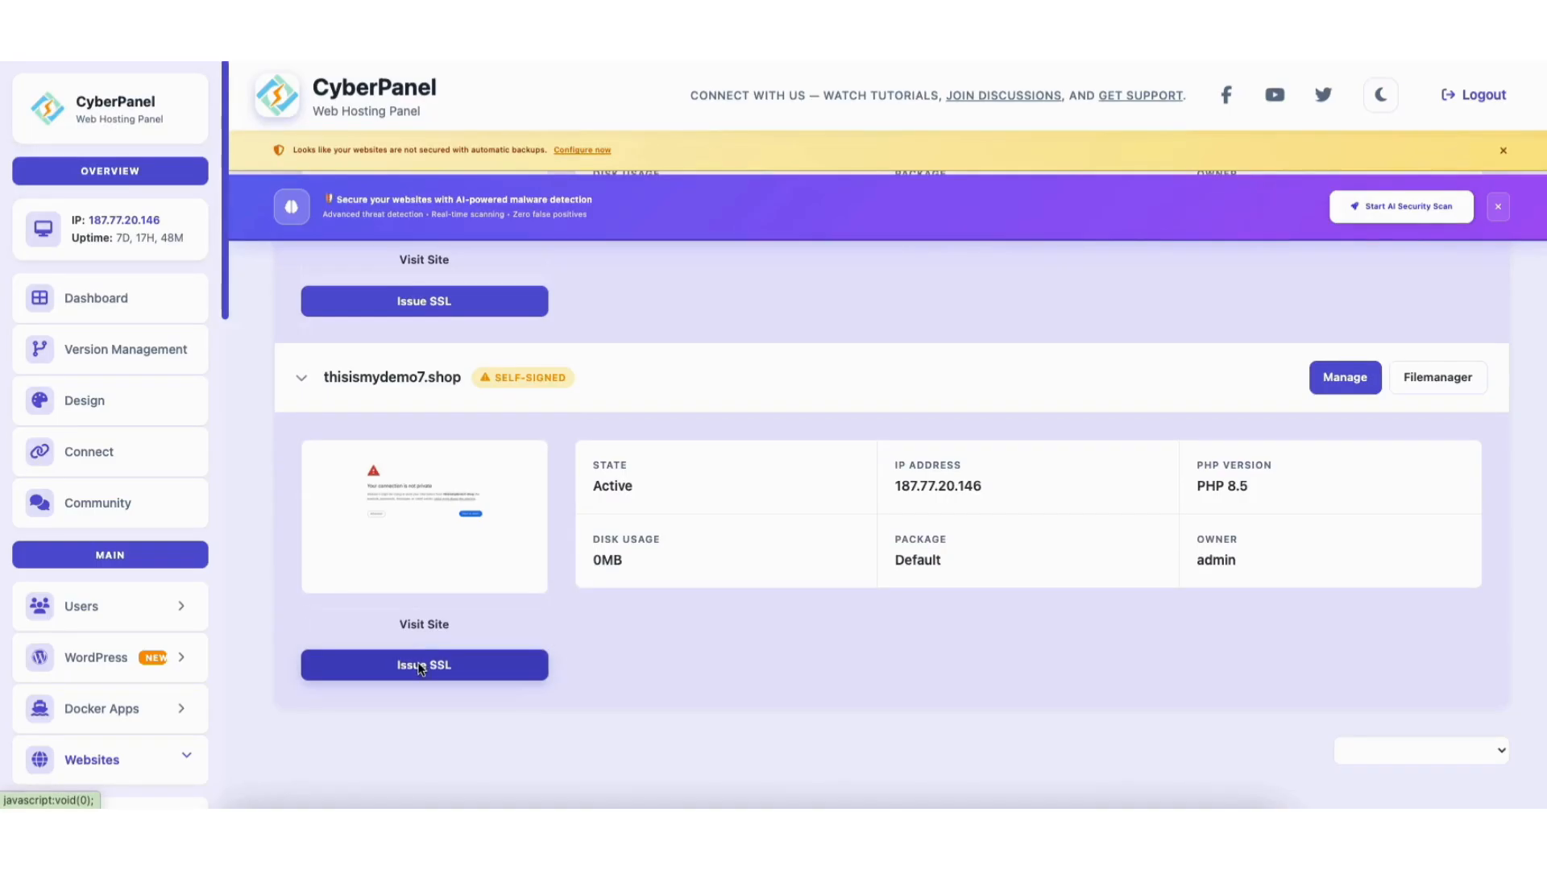
pyautogui.click(419, 665)
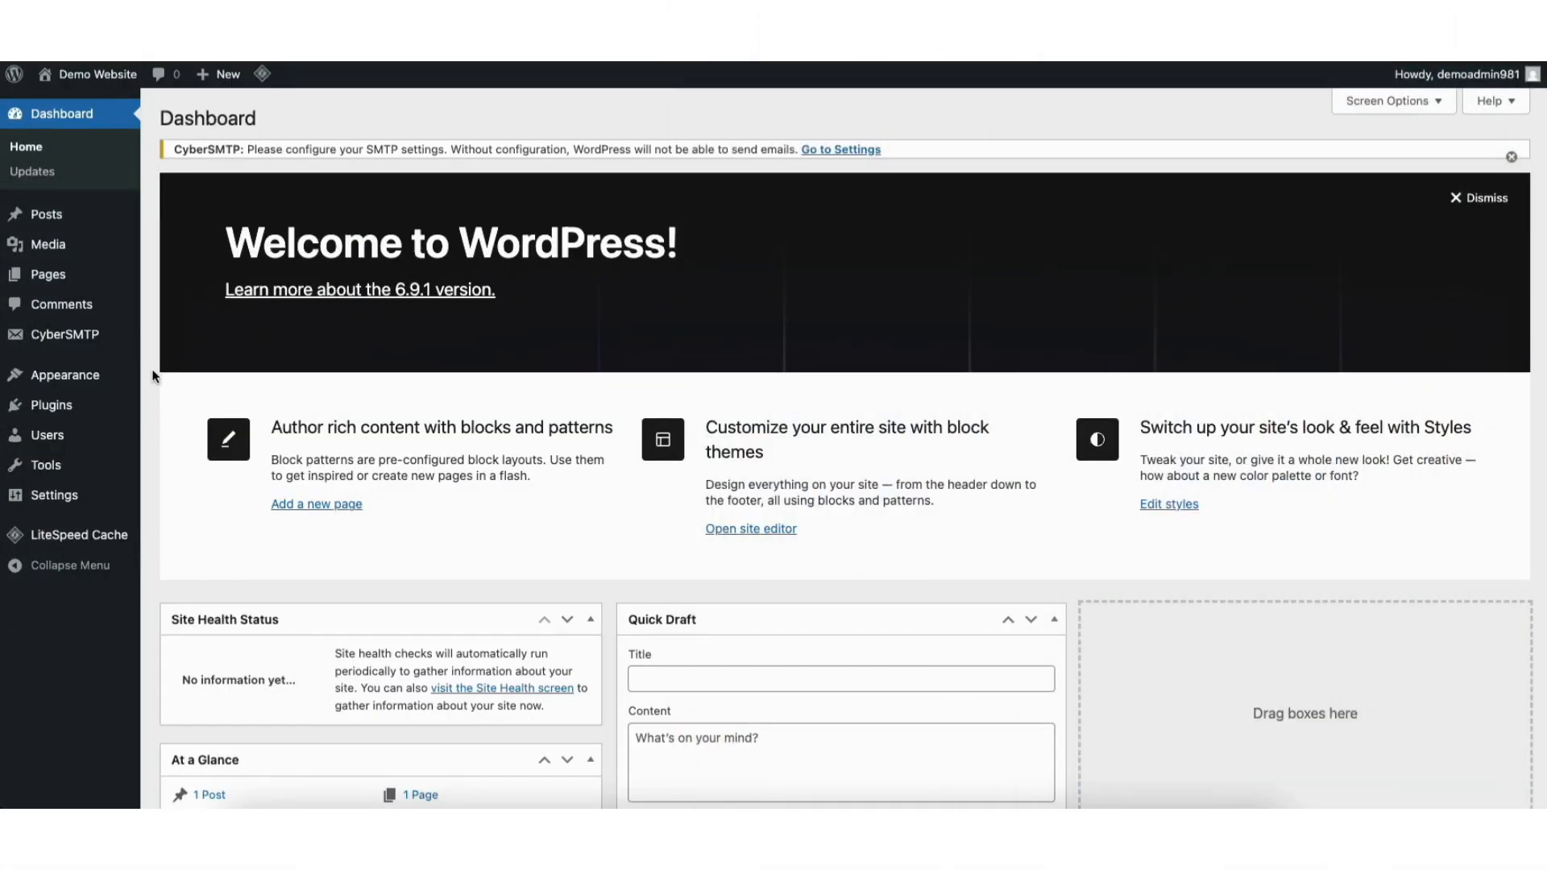
pyautogui.moveTo(44, 495)
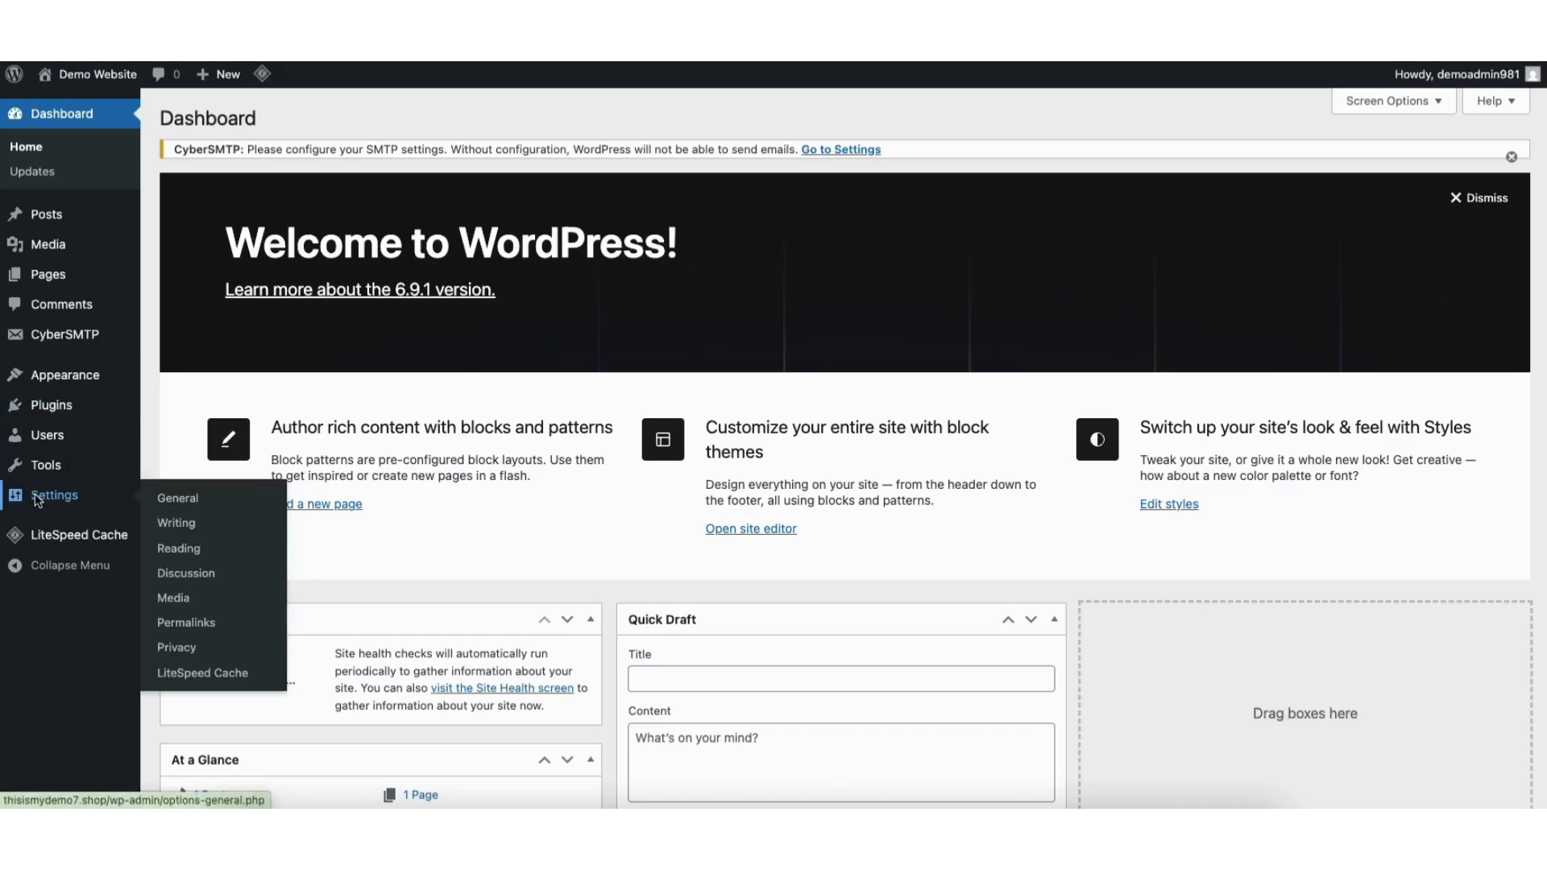
pyautogui.click(177, 501)
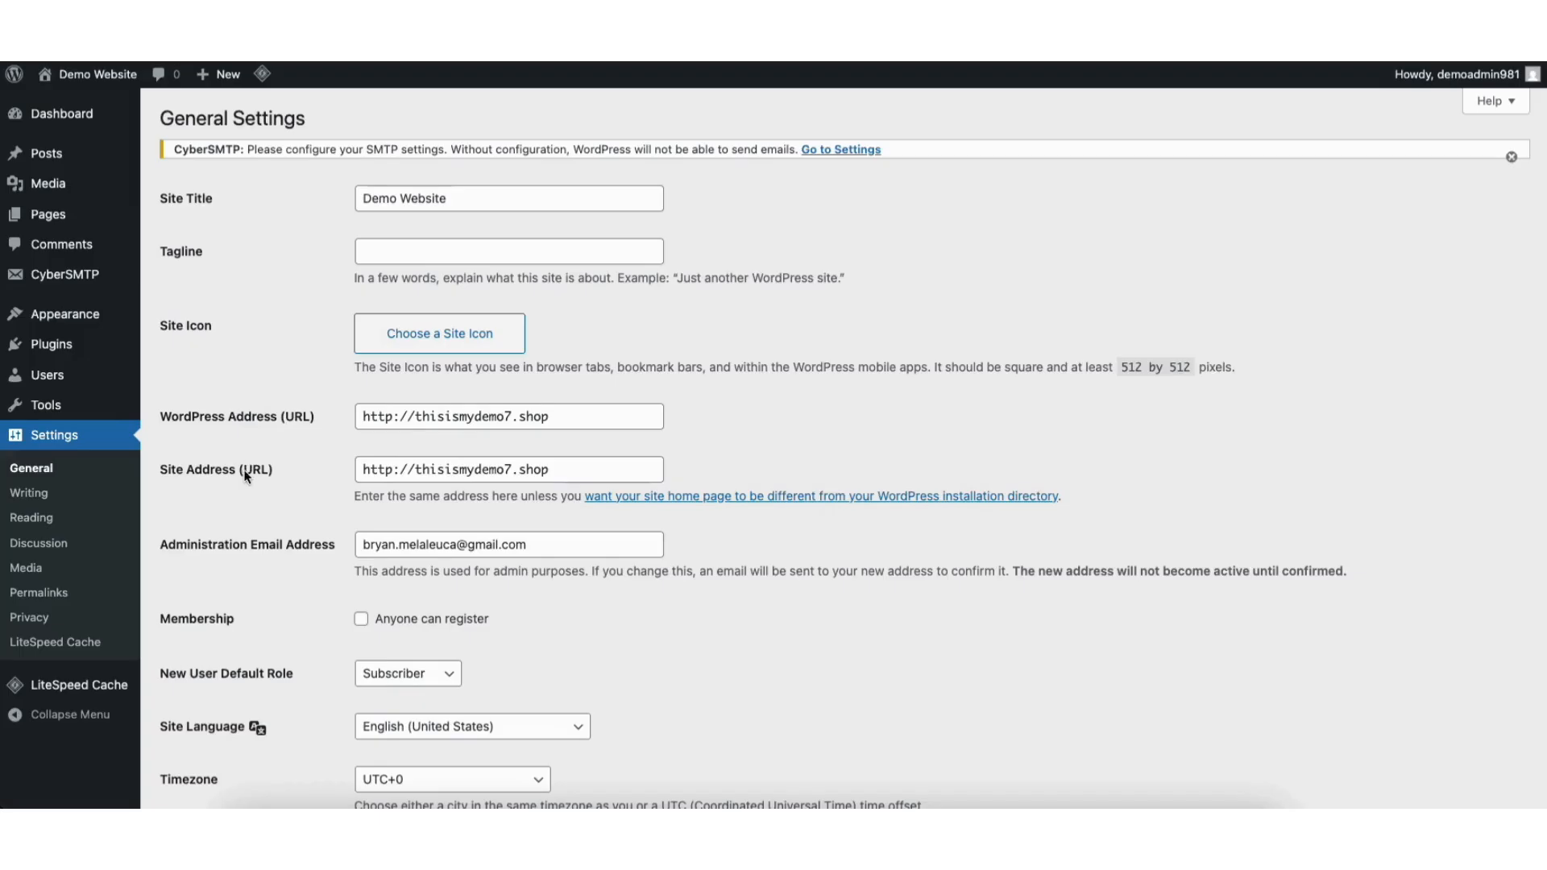
pyautogui.click(394, 419)
pyautogui.write('s')
pyautogui.click(393, 470)
pyautogui.write('s')
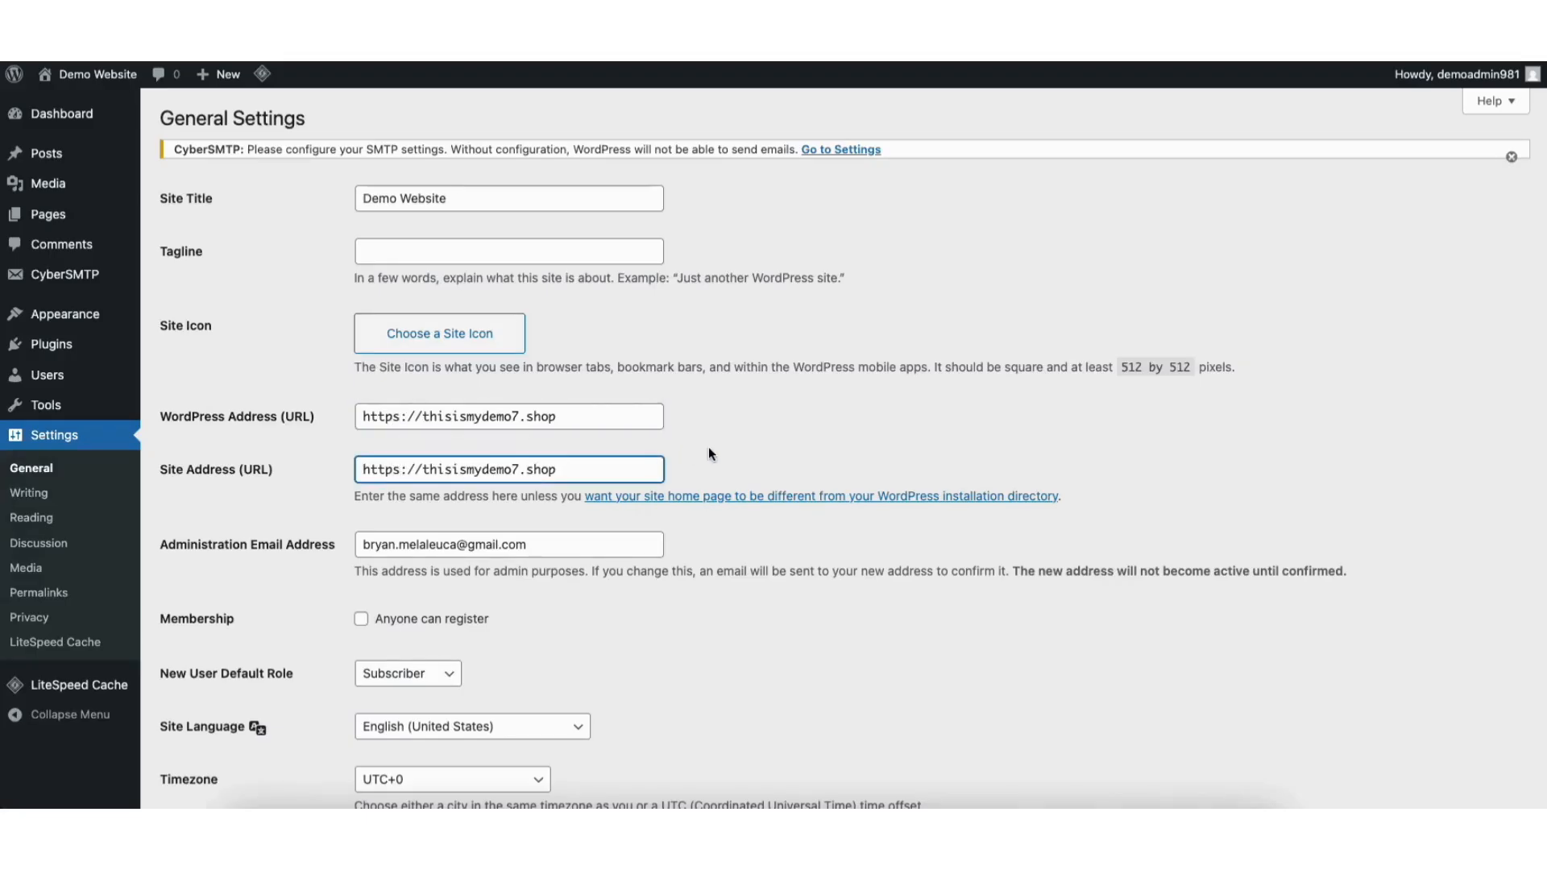
pyautogui.scroll(-8, 1515, 331)
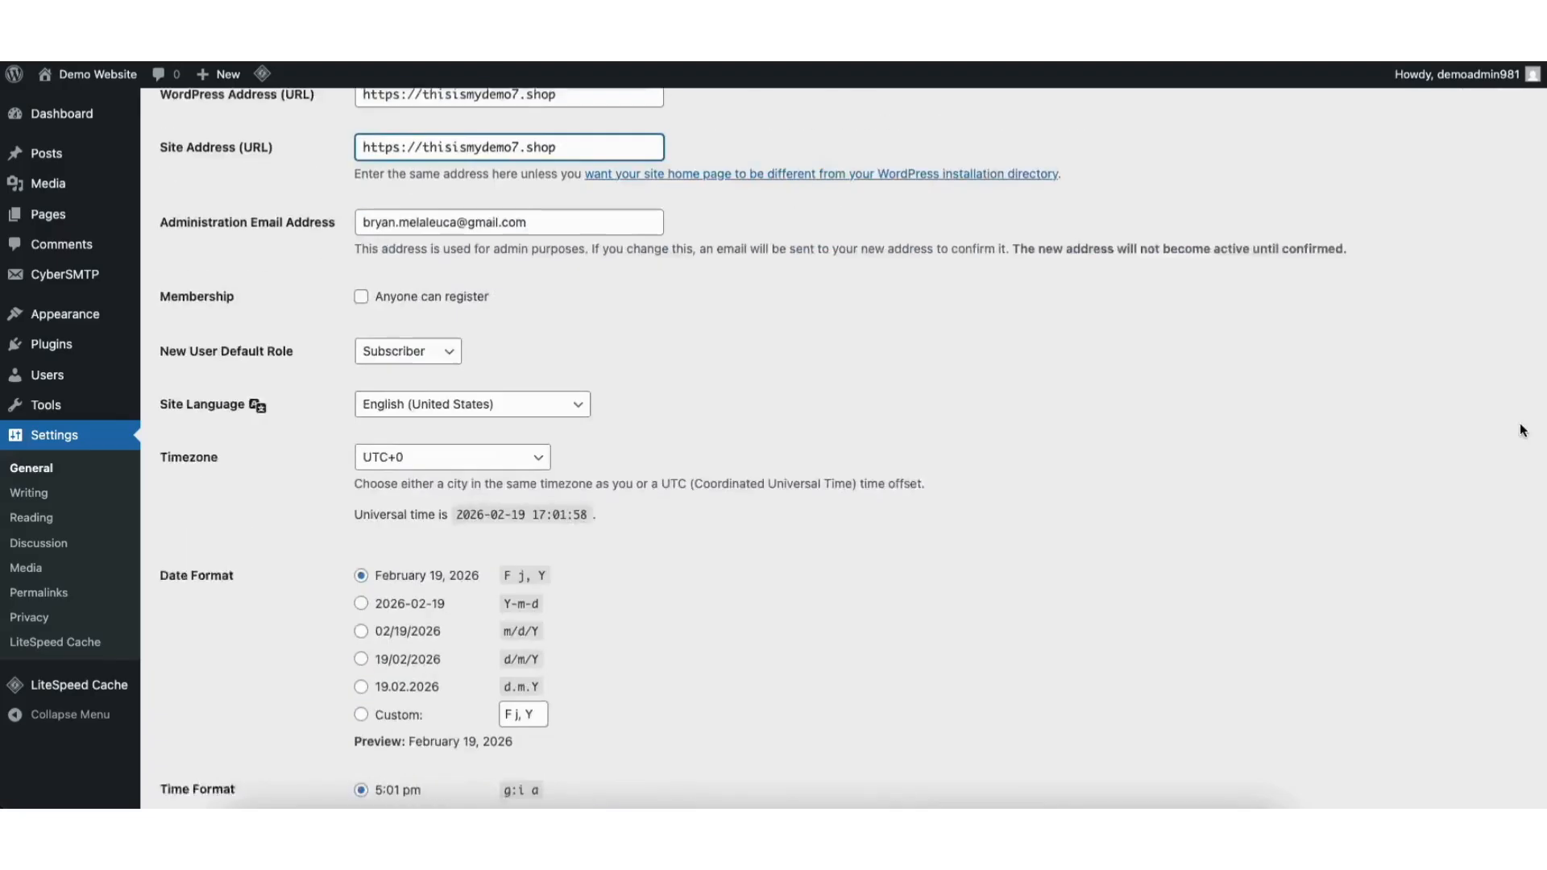
pyautogui.click(243, 716)
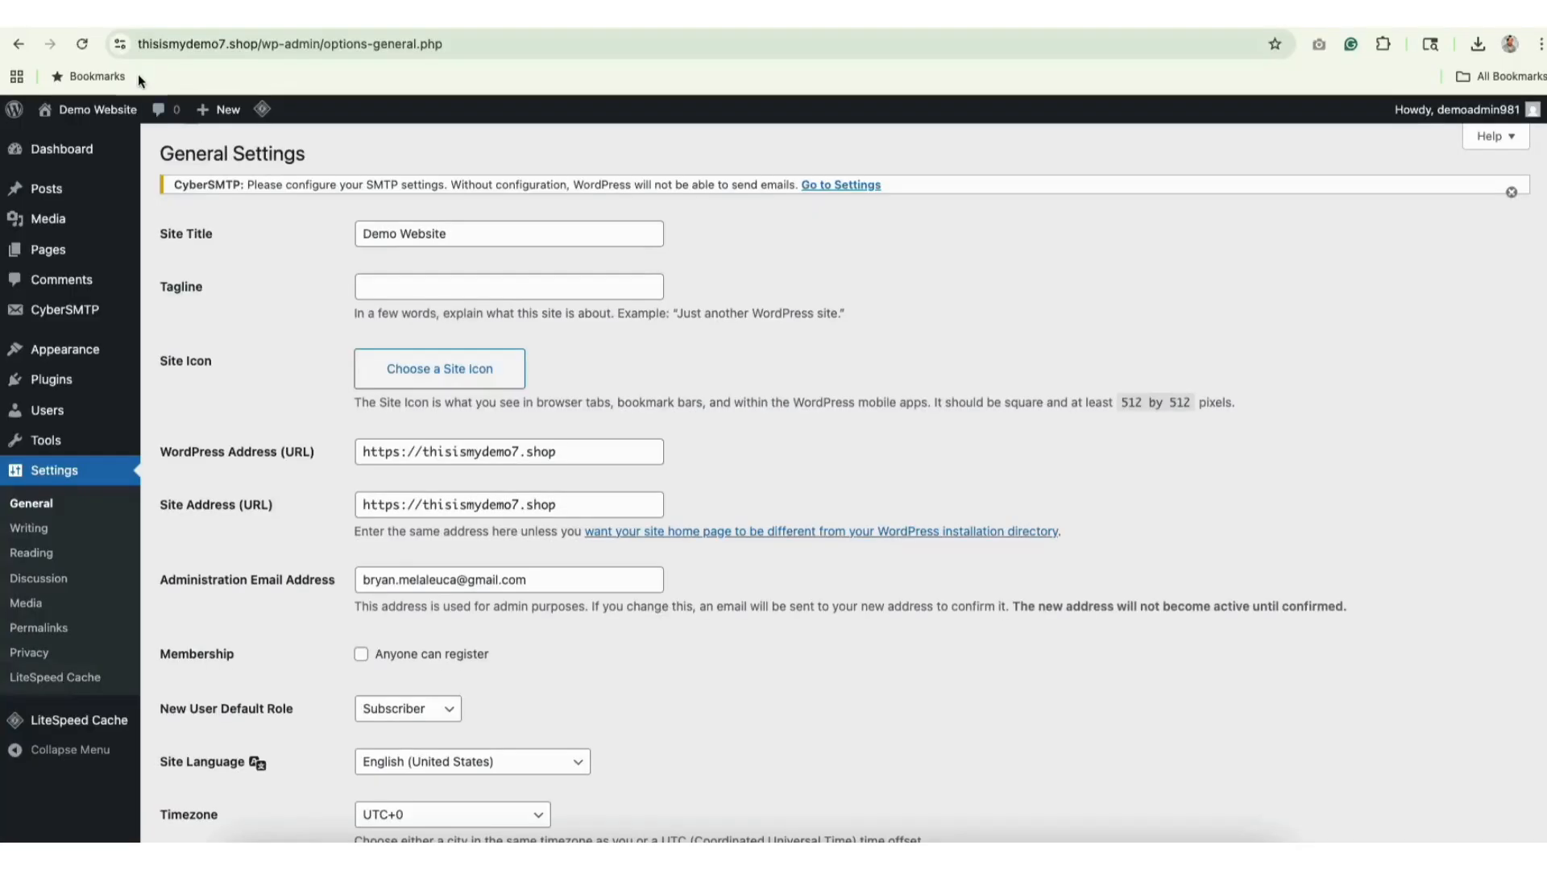
# Verify the site's certificate through Chrome's 'Connection is secure' details.
pyautogui.click(118, 45)
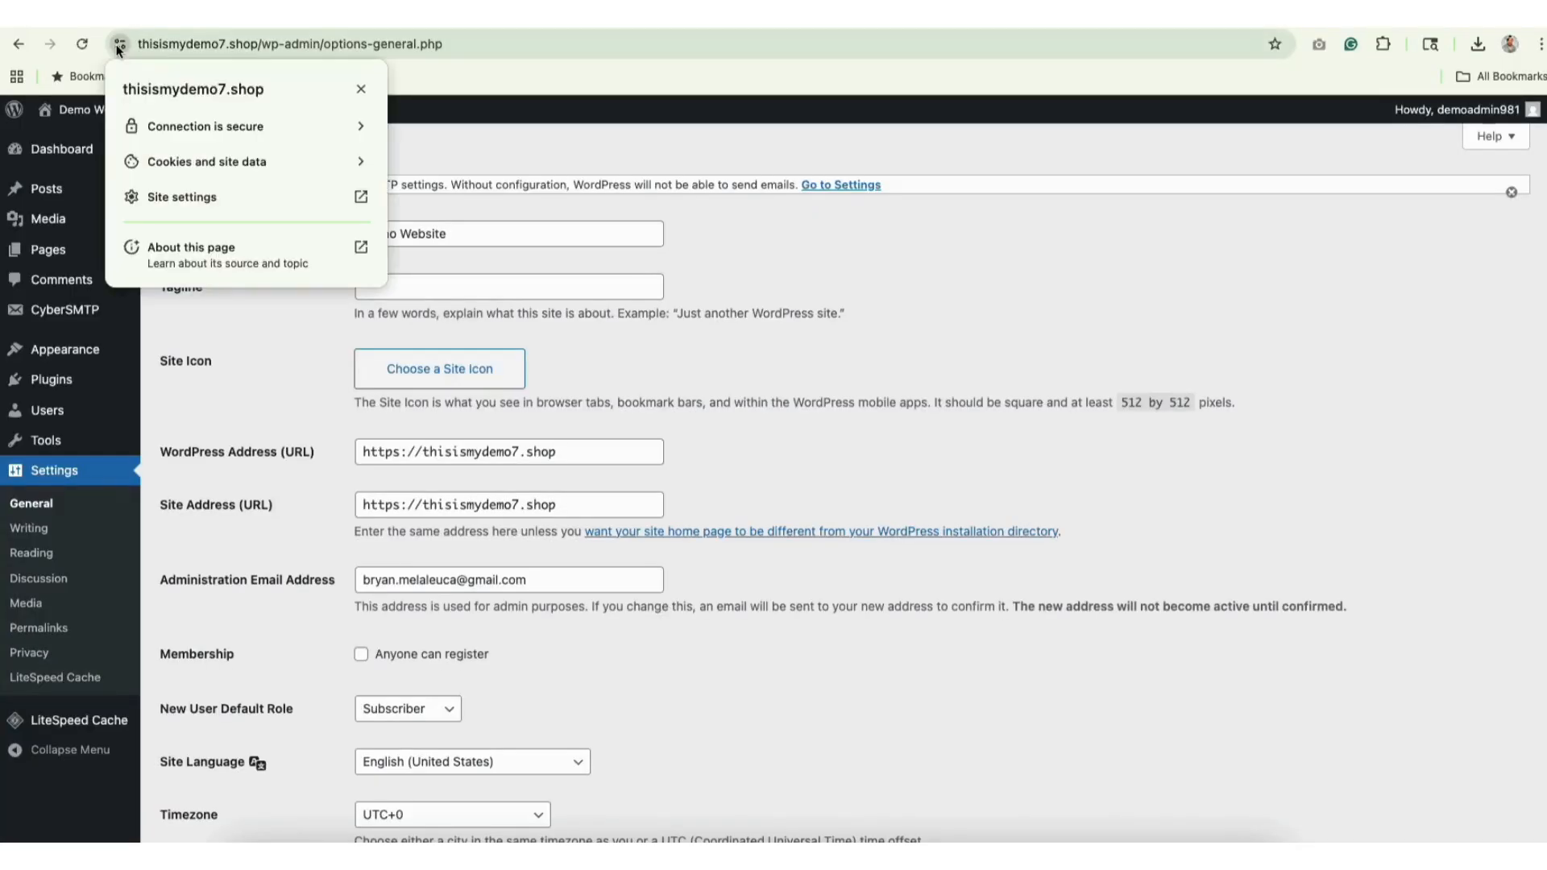
pyautogui.click(284, 129)
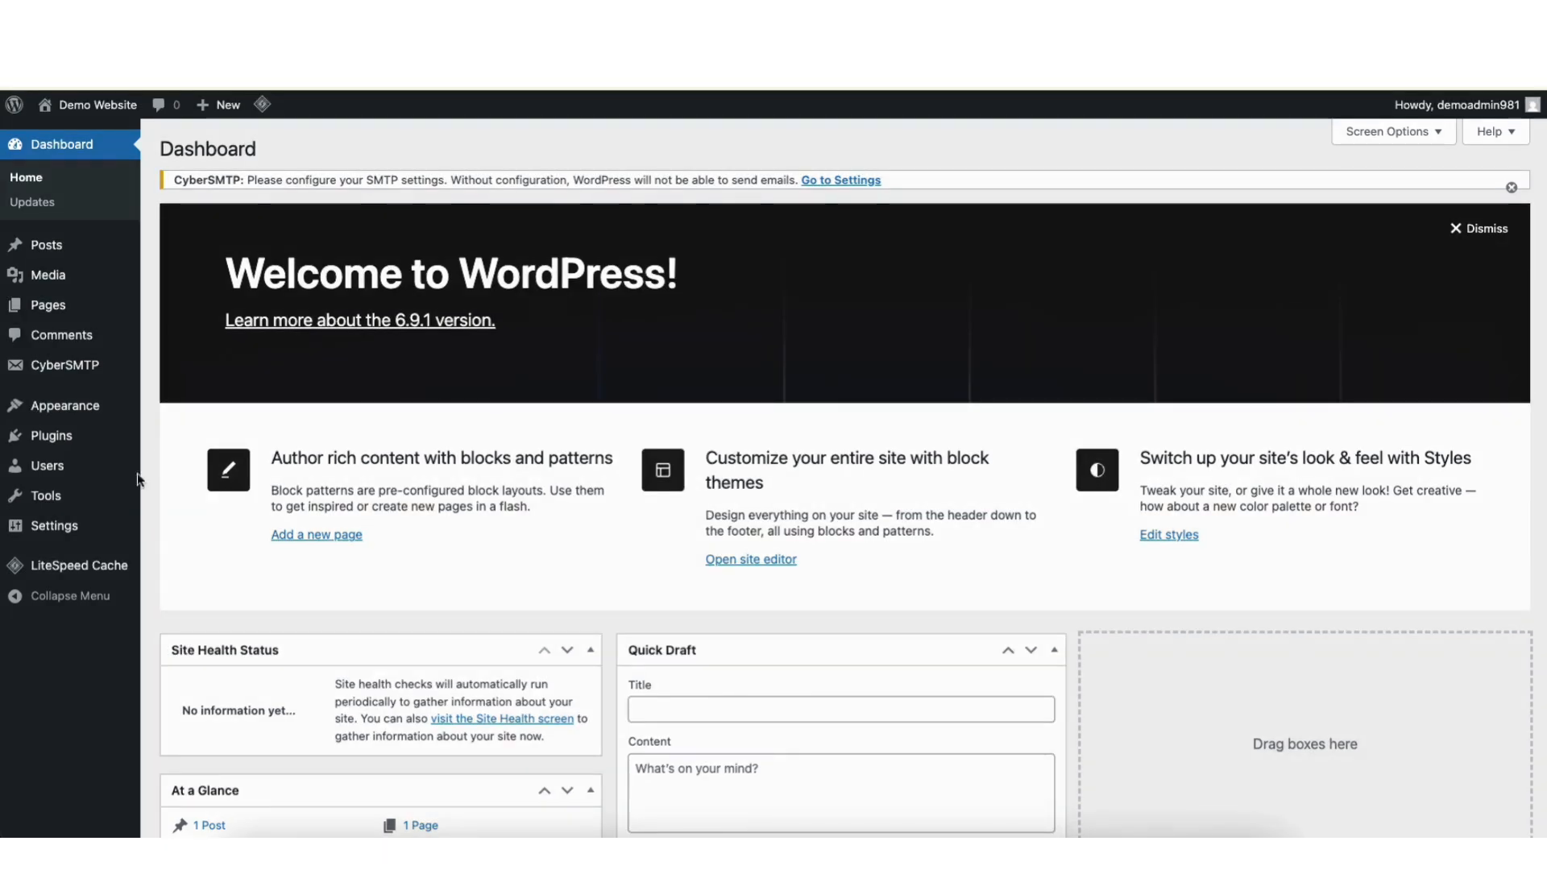
# Apply and confirm the Advanced (Recommended) preset on the LiteSpeed Cache Presets page.
pyautogui.moveTo(84, 567)
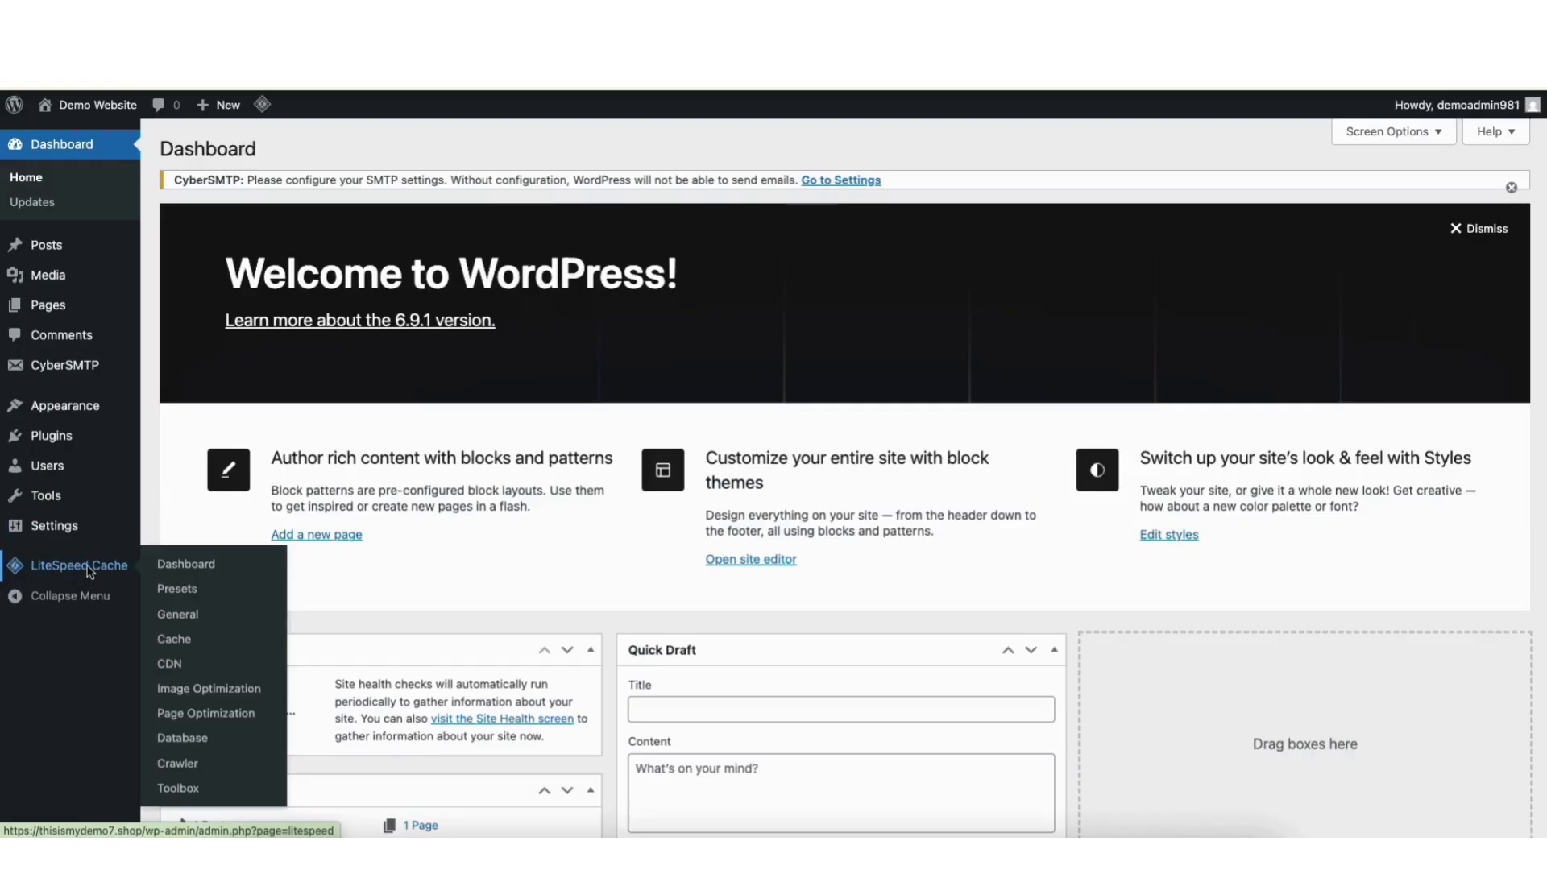
pyautogui.click(173, 588)
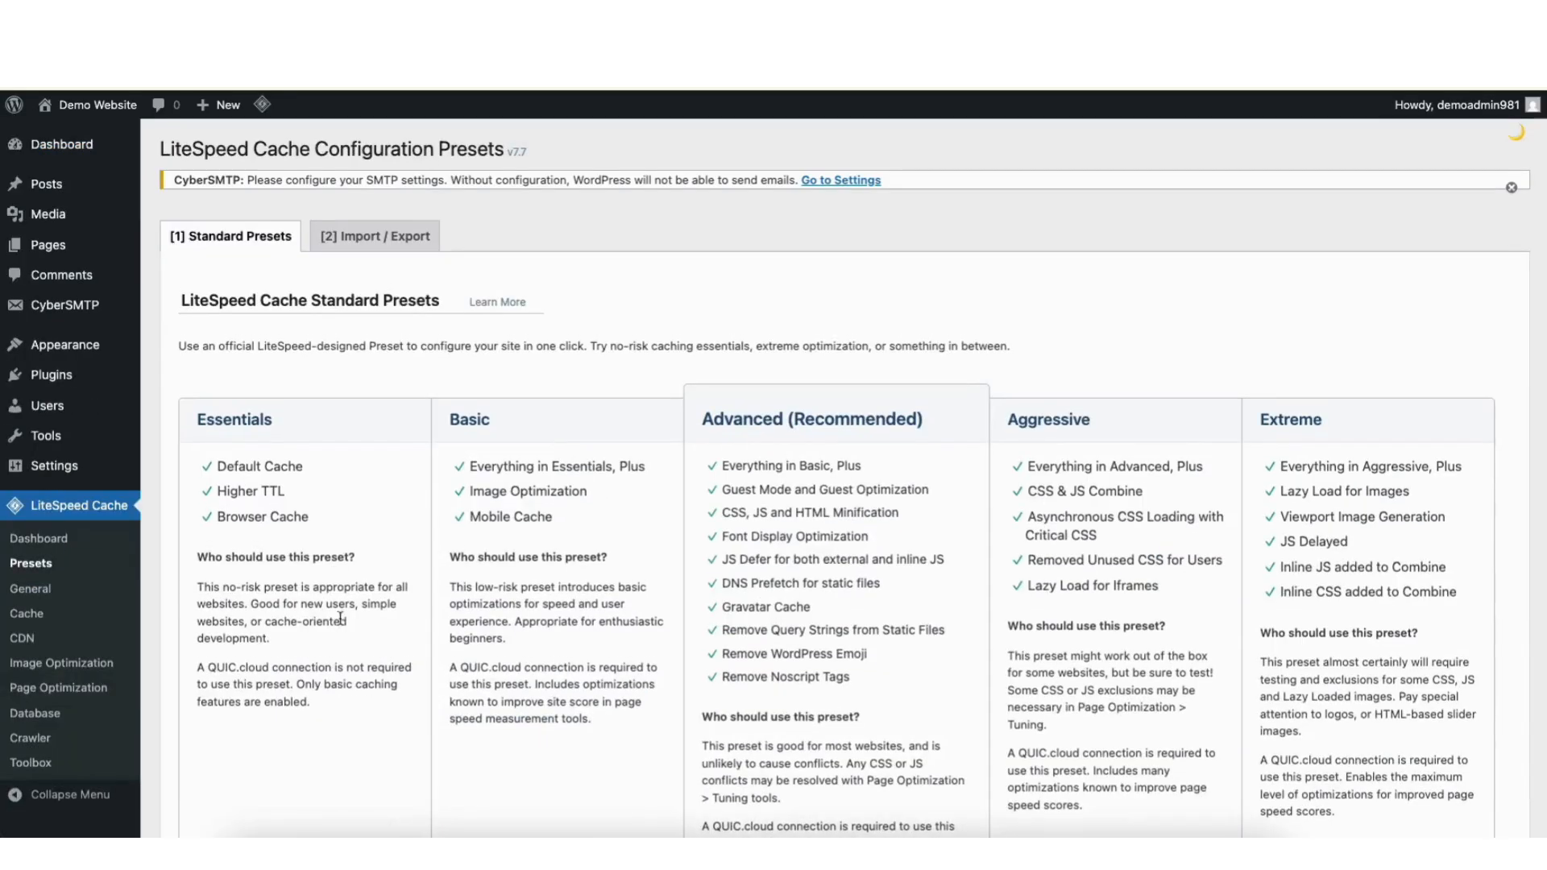
pyautogui.scroll(-3, 1165, 310)
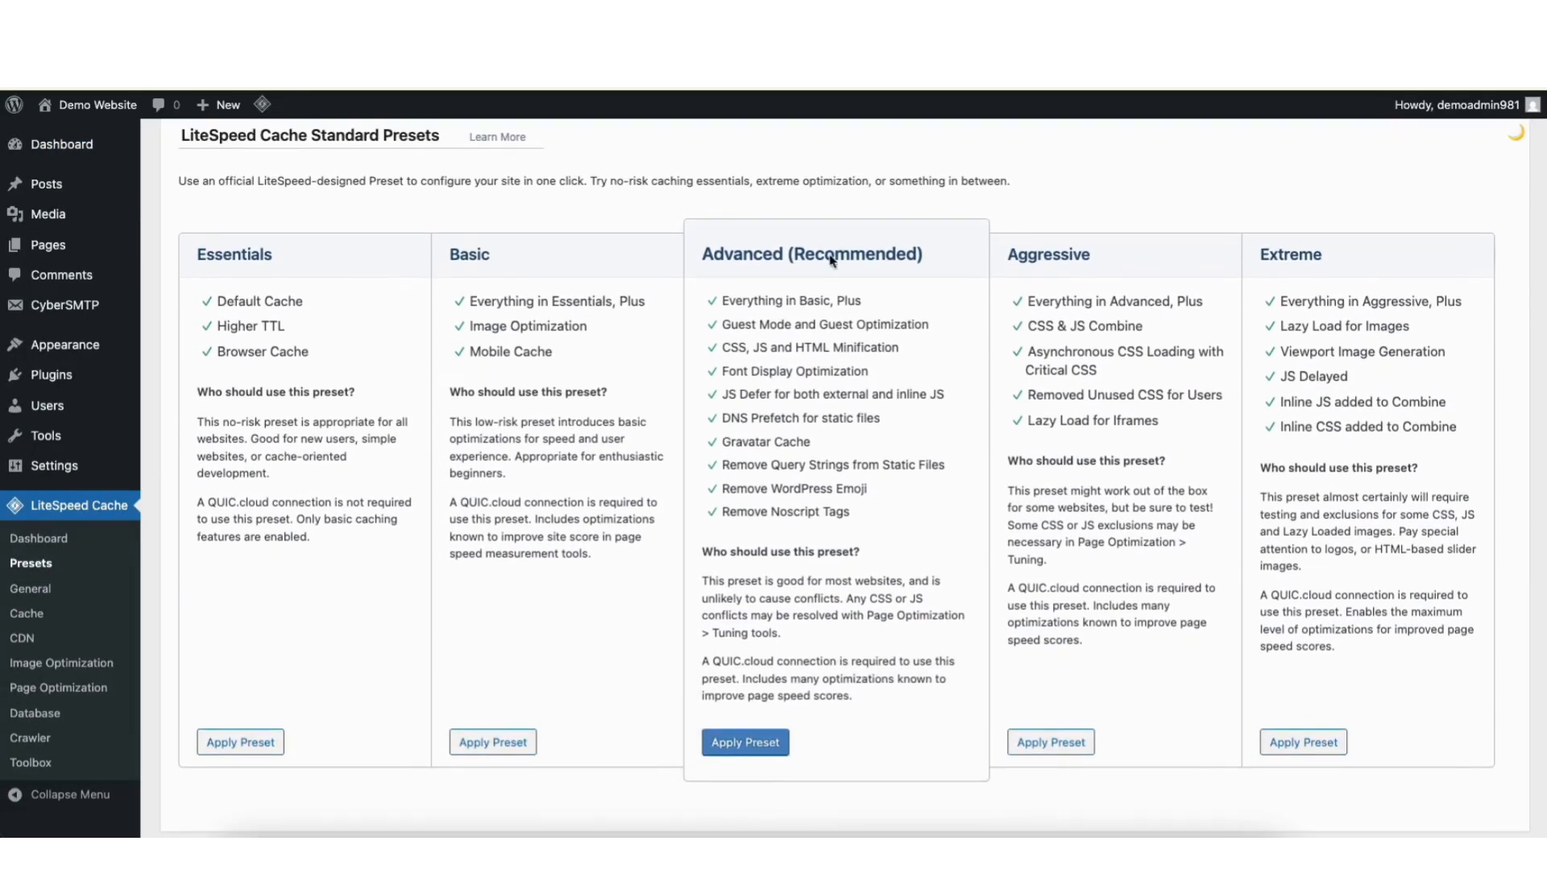
pyautogui.click(741, 742)
pyautogui.click(919, 193)
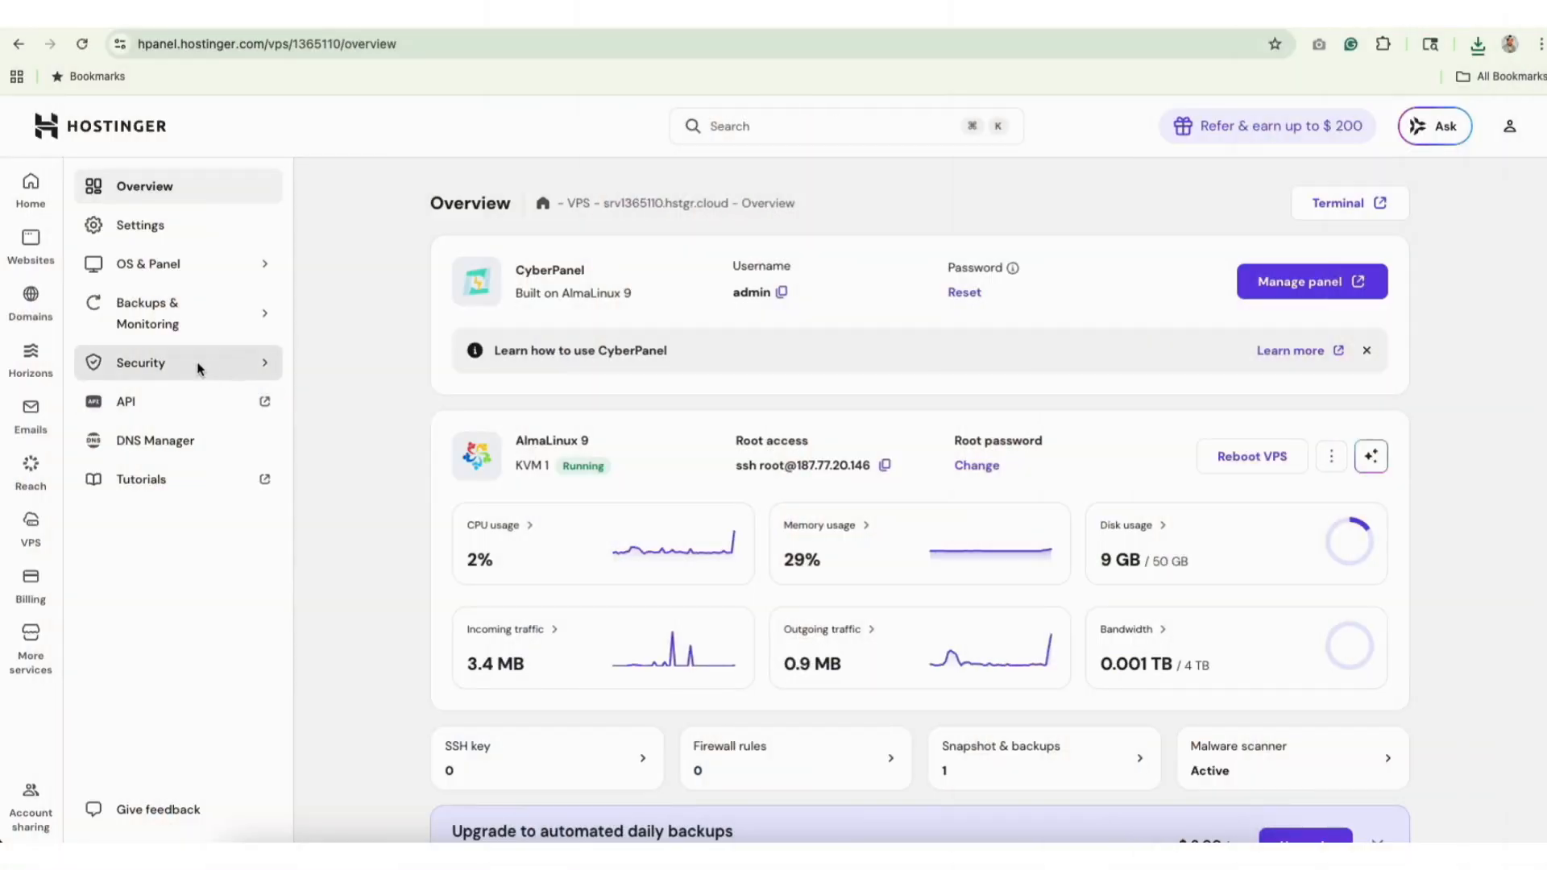
# Review the malware scan (0 malicious files), then open Firewall and cancel adding a firewall.
pyautogui.click(200, 368)
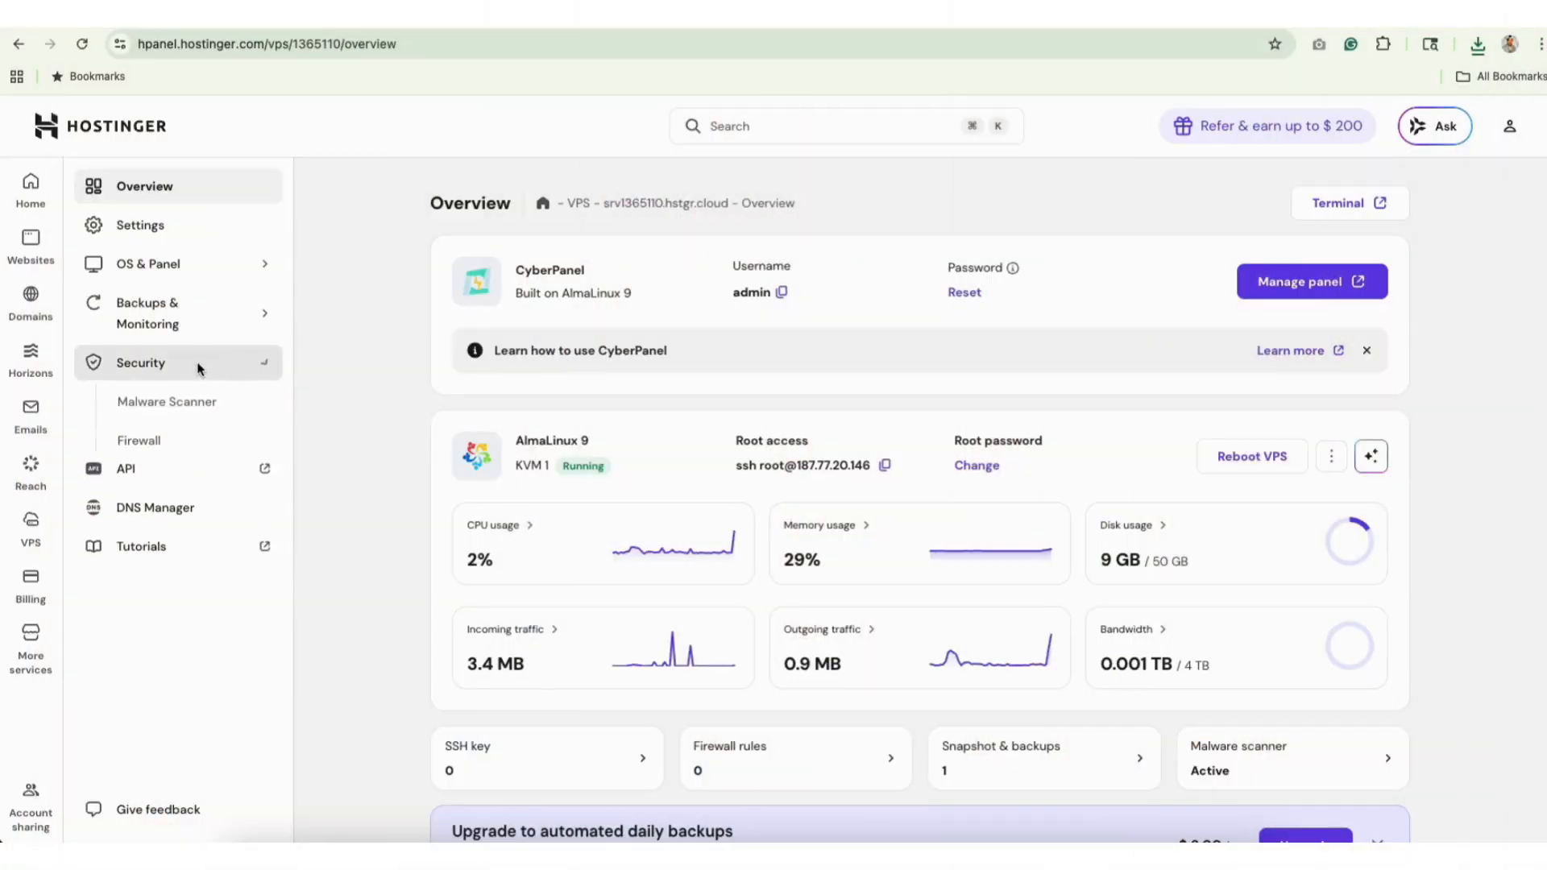
pyautogui.click(191, 409)
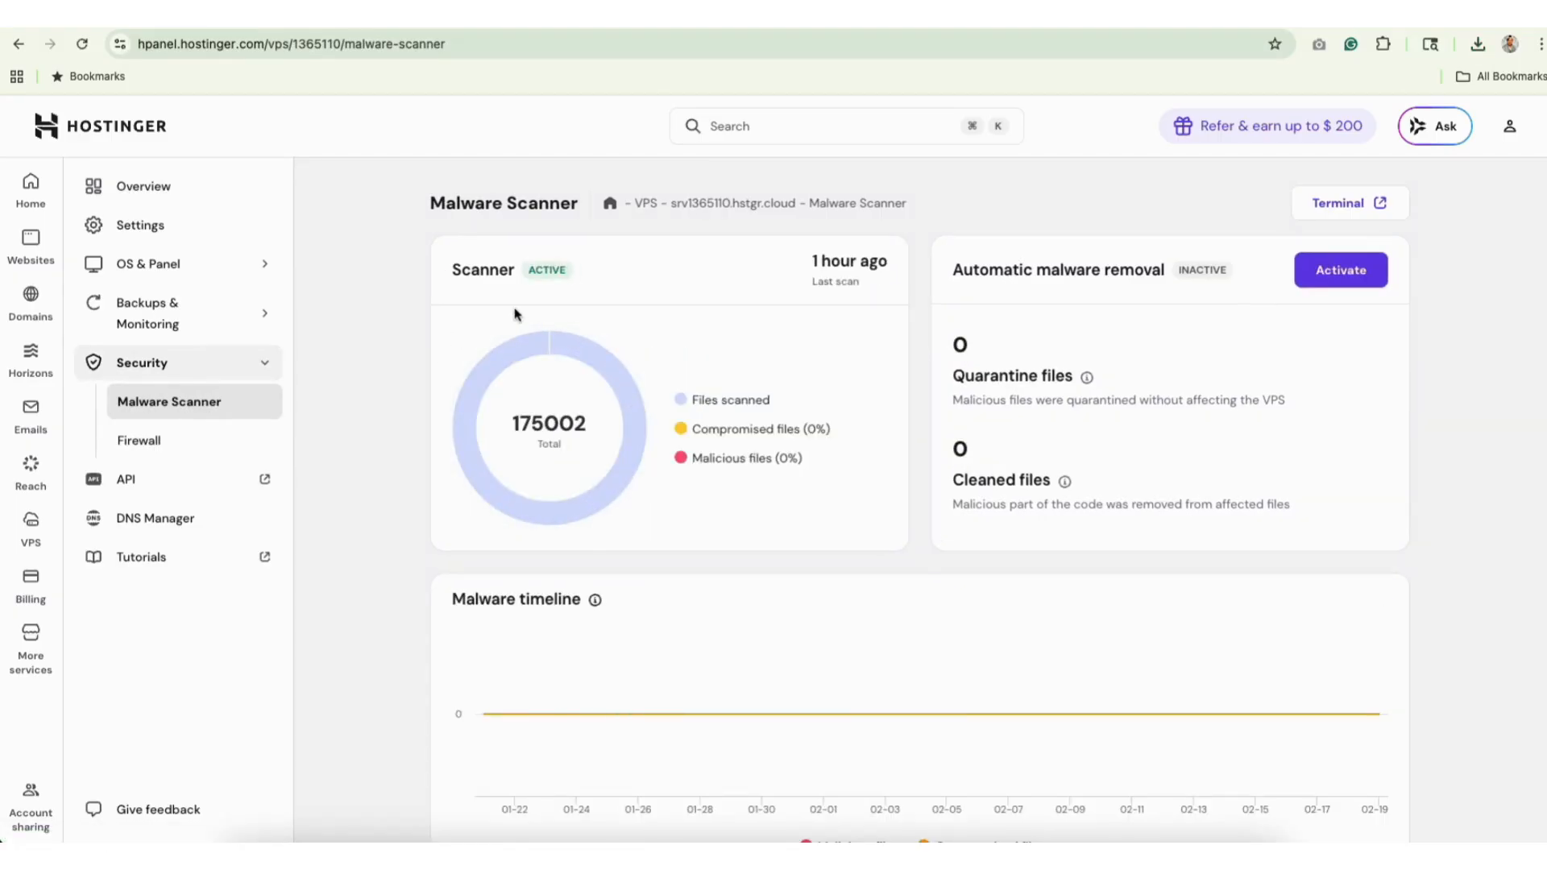
pyautogui.click(176, 436)
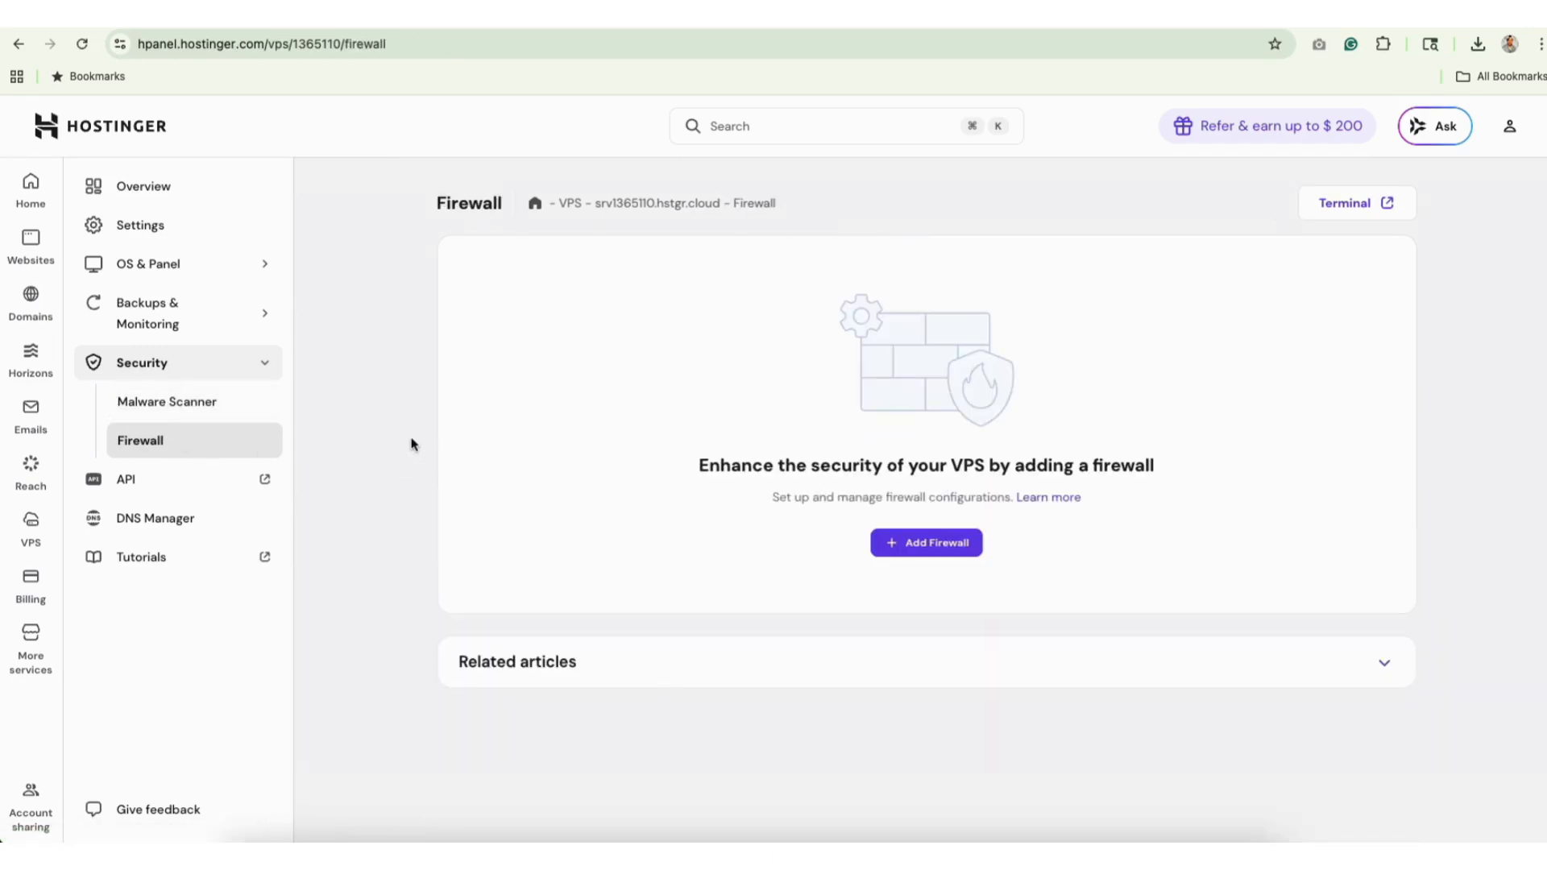
pyautogui.click(894, 543)
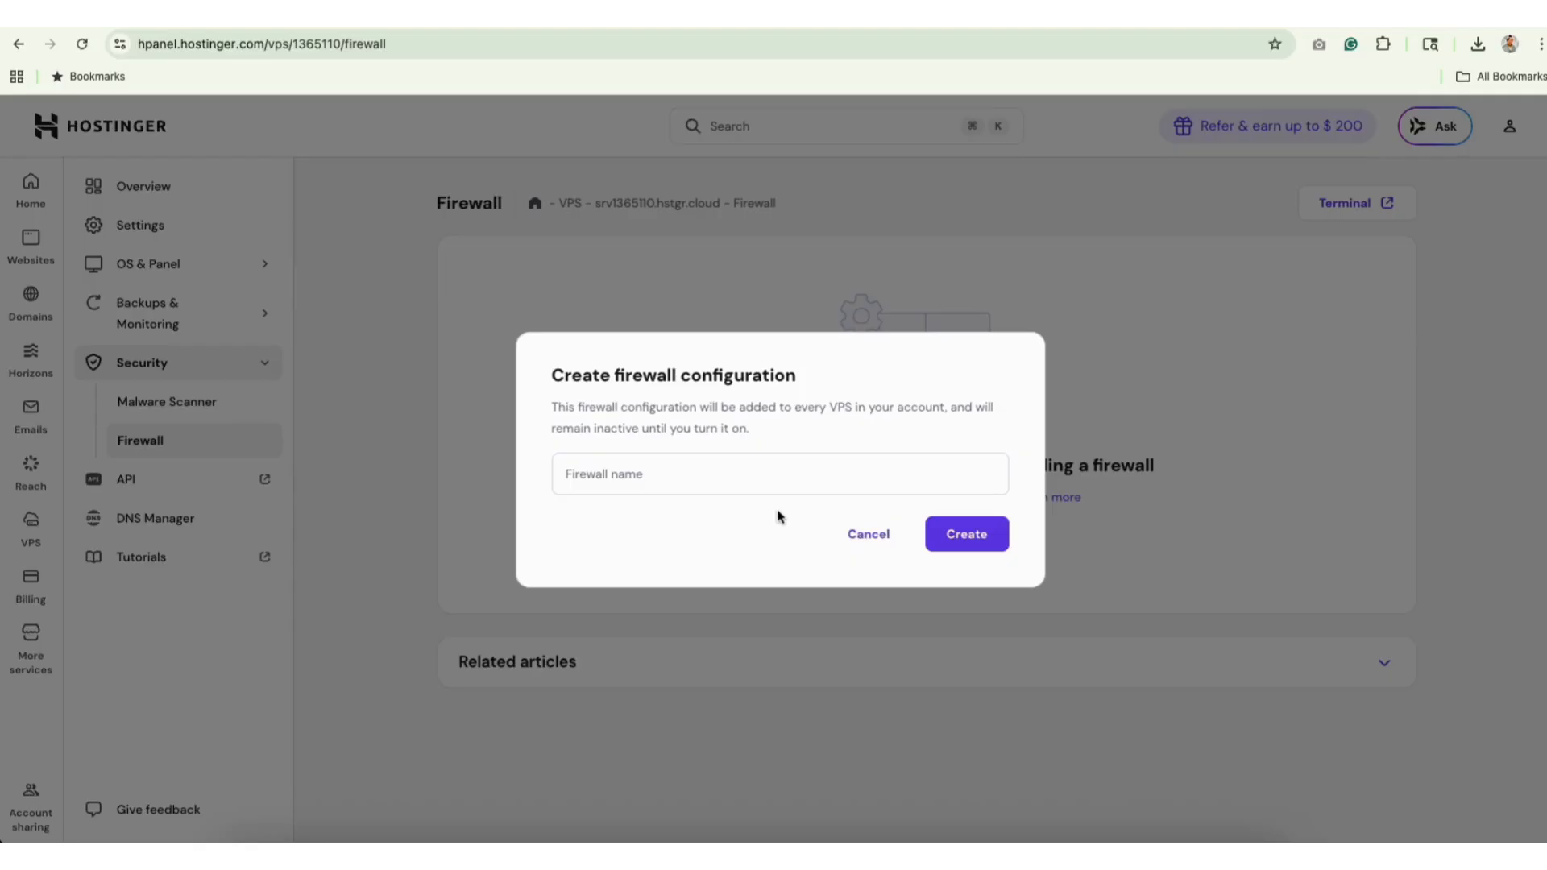
pyautogui.click(858, 534)
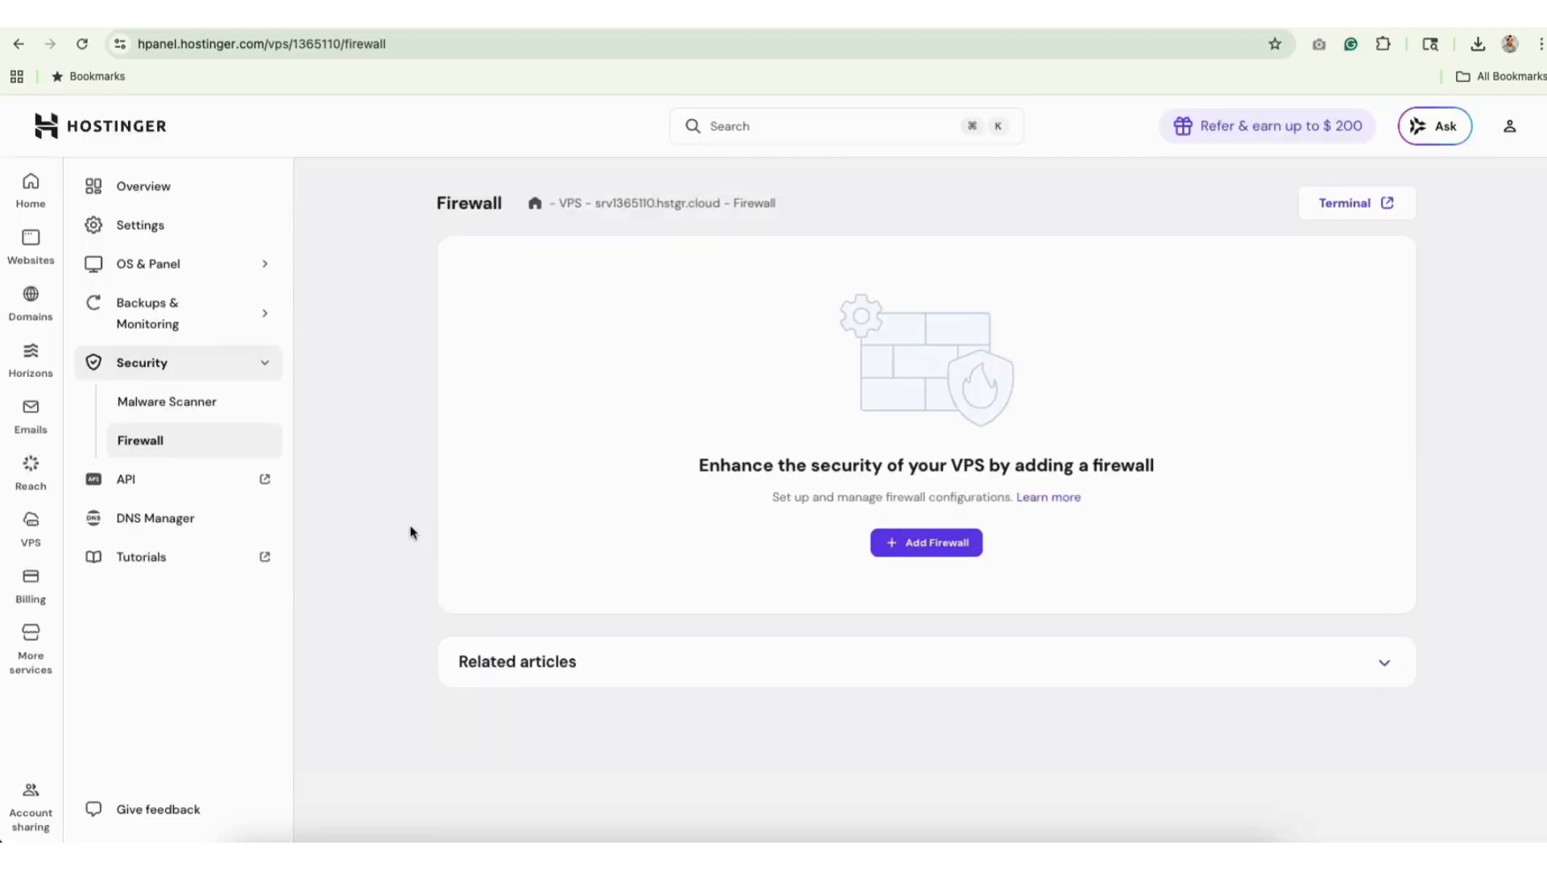
pyautogui.click(175, 316)
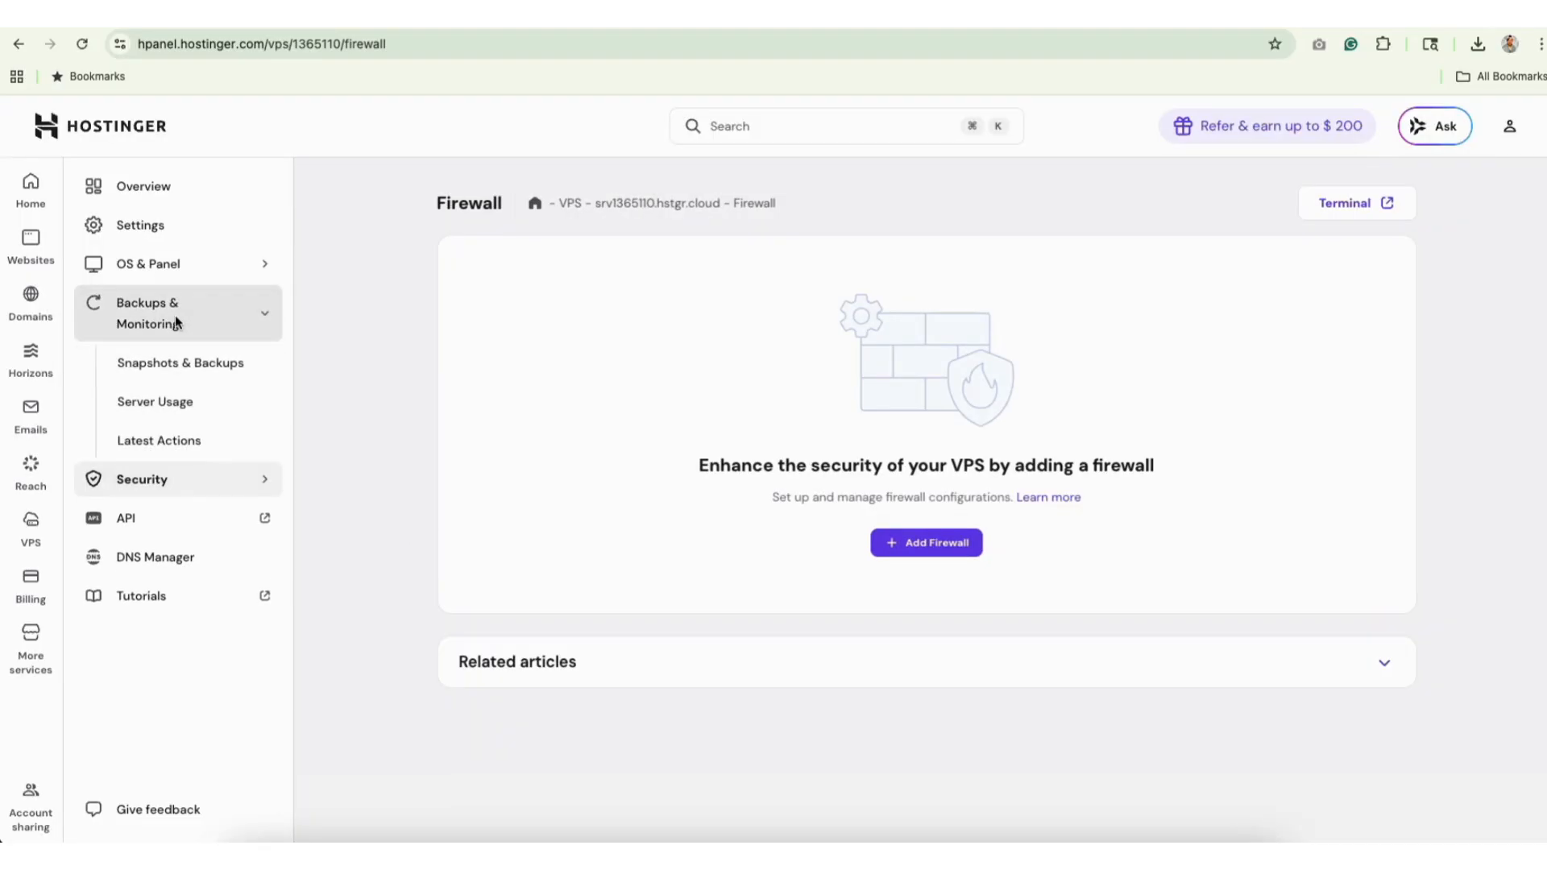
# Review the weekly 8.49 GB auto-backup and CyberPanel OS details, then go to Profile API.
pyautogui.click(171, 373)
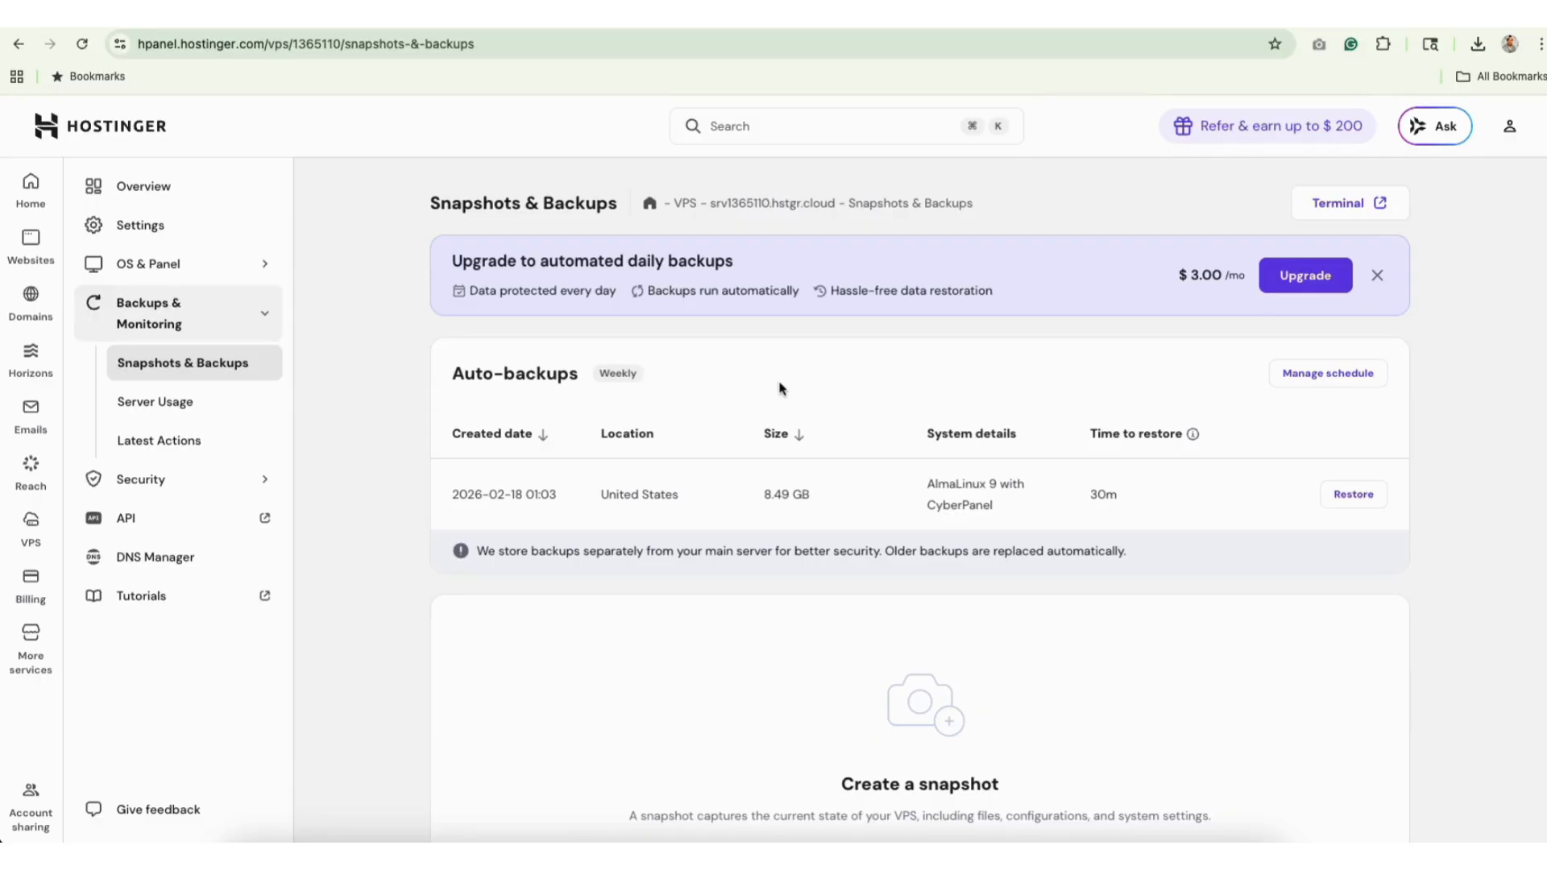
pyautogui.scroll(-2, 780, 388)
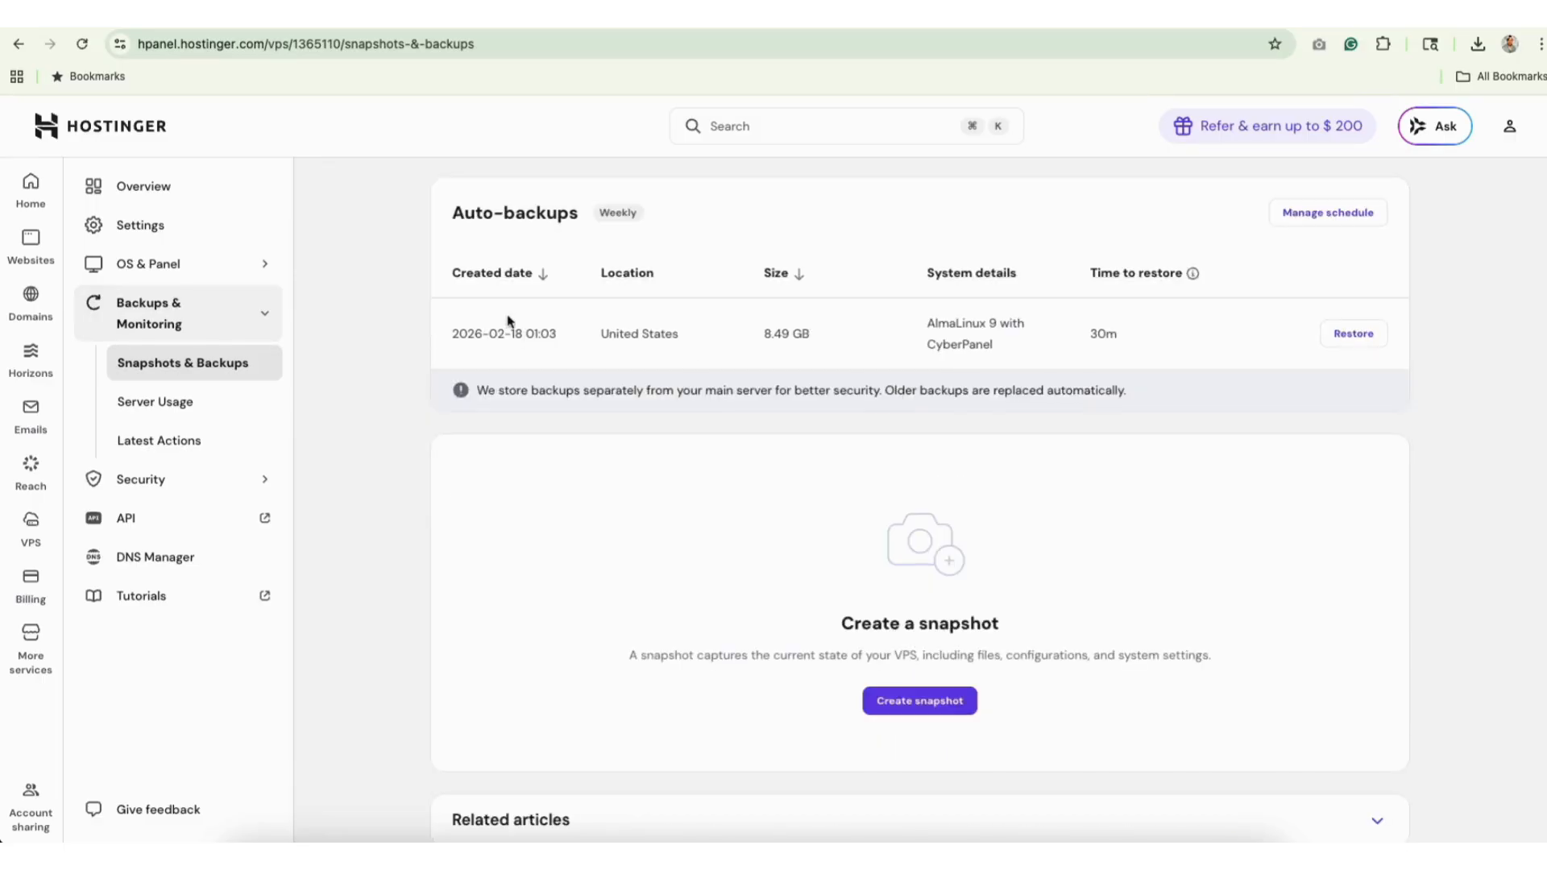
pyautogui.click(145, 263)
pyautogui.click(157, 302)
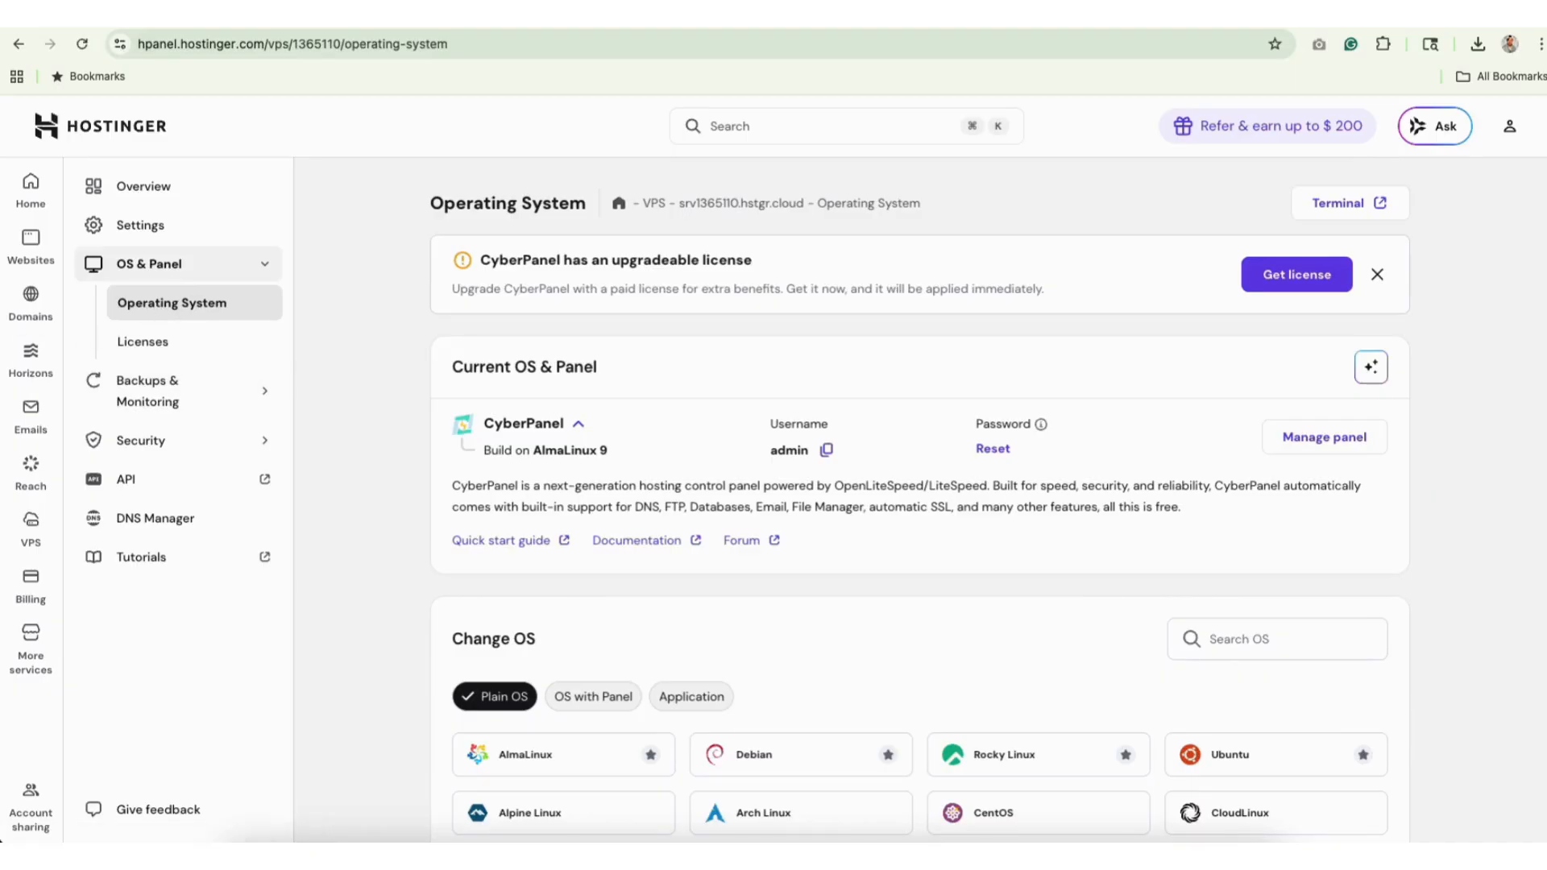
pyautogui.scroll(-2, 919, 500)
pyautogui.scroll(-2, 1391, 504)
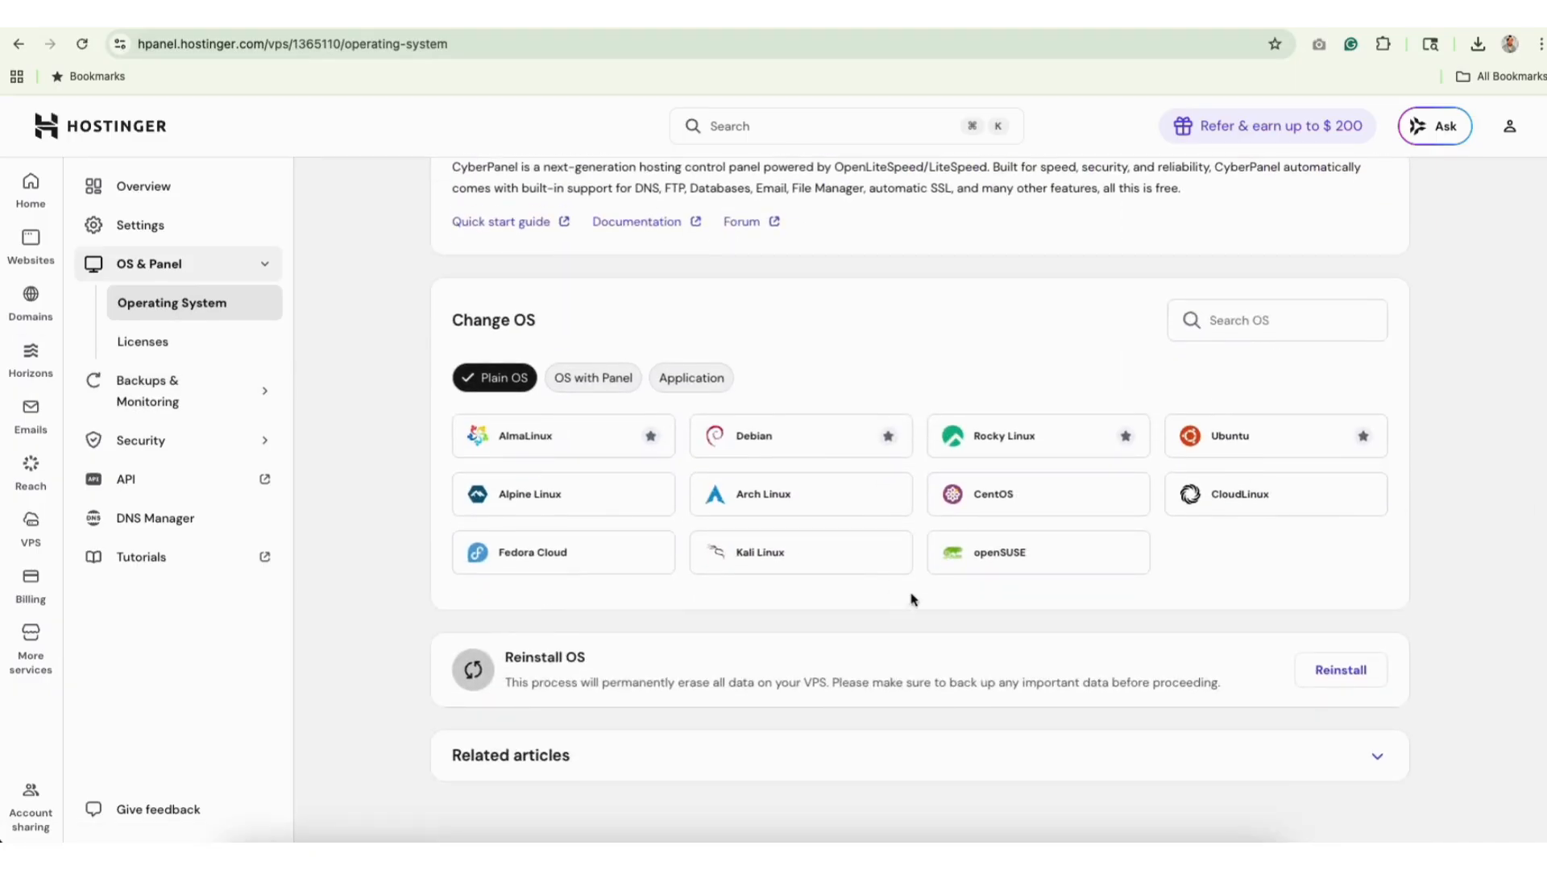
pyautogui.scroll(4, 743, 675)
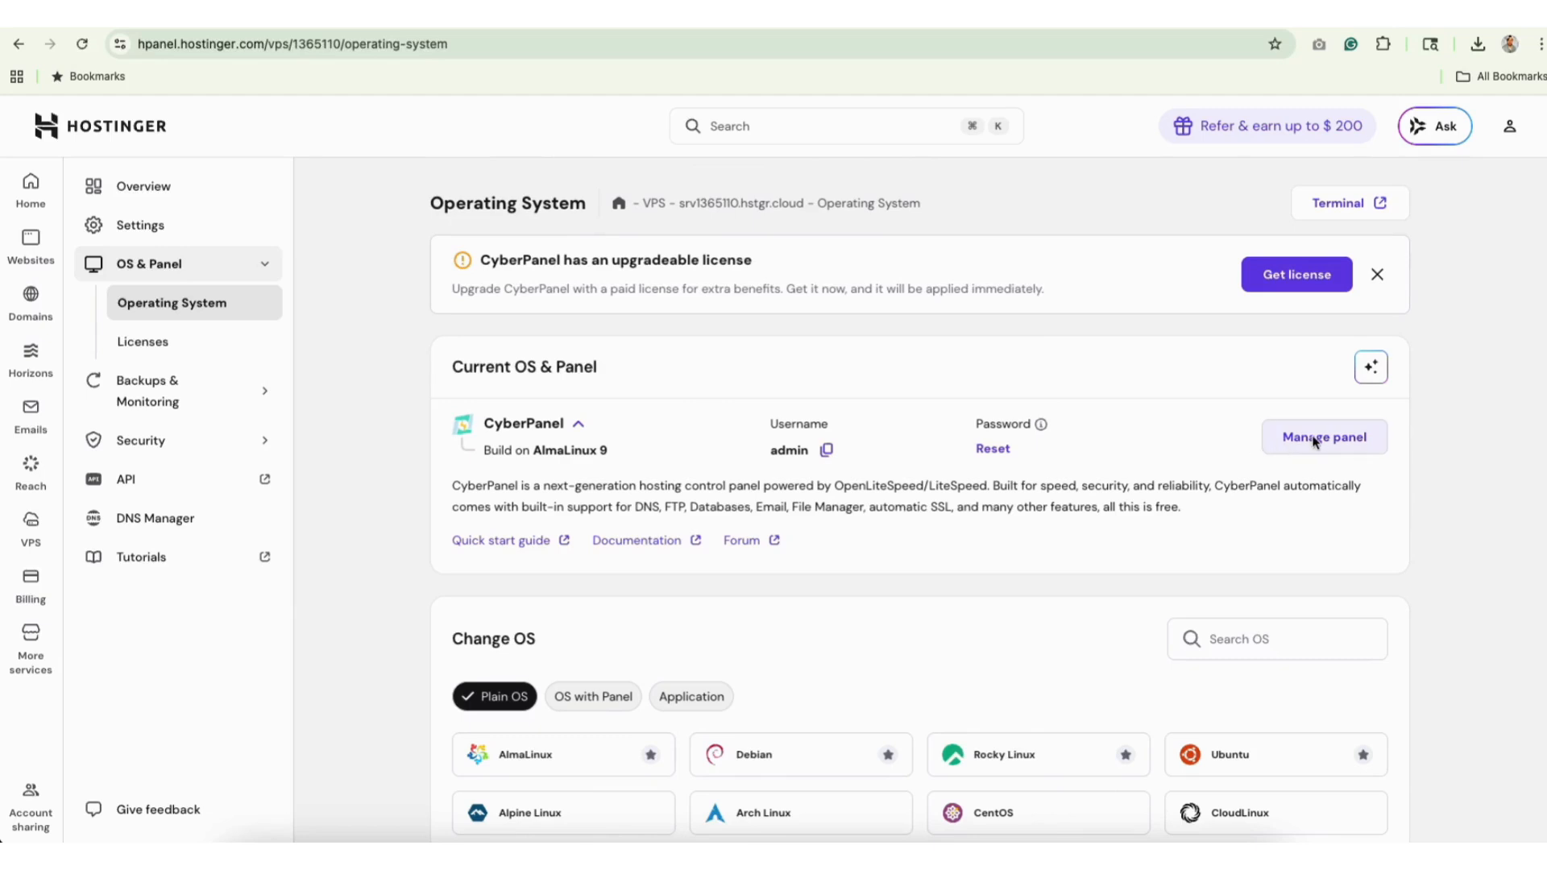
pyautogui.click(117, 483)
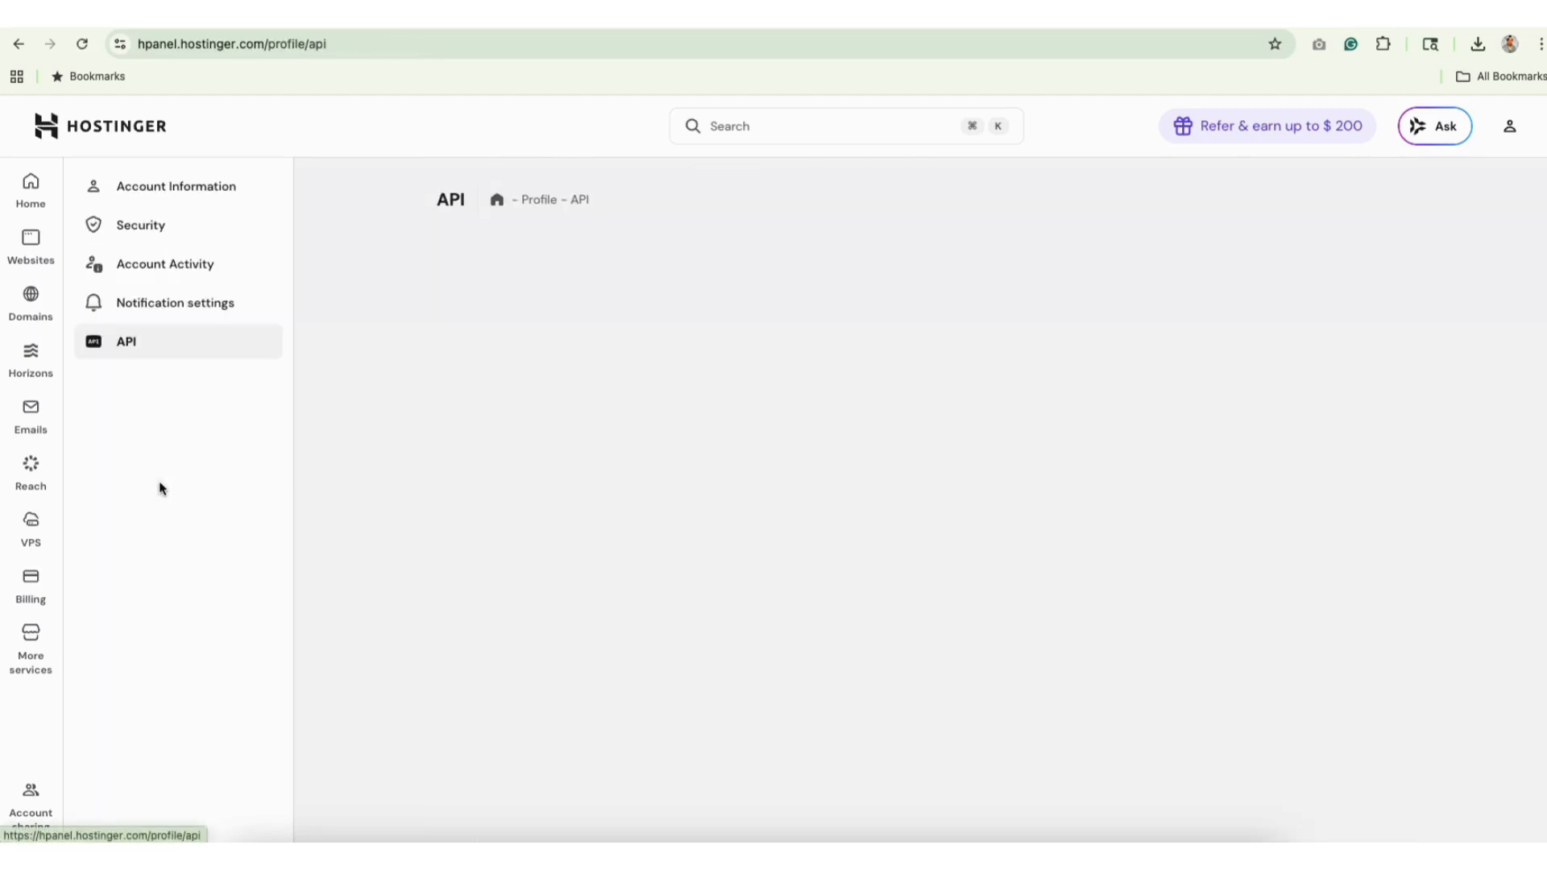